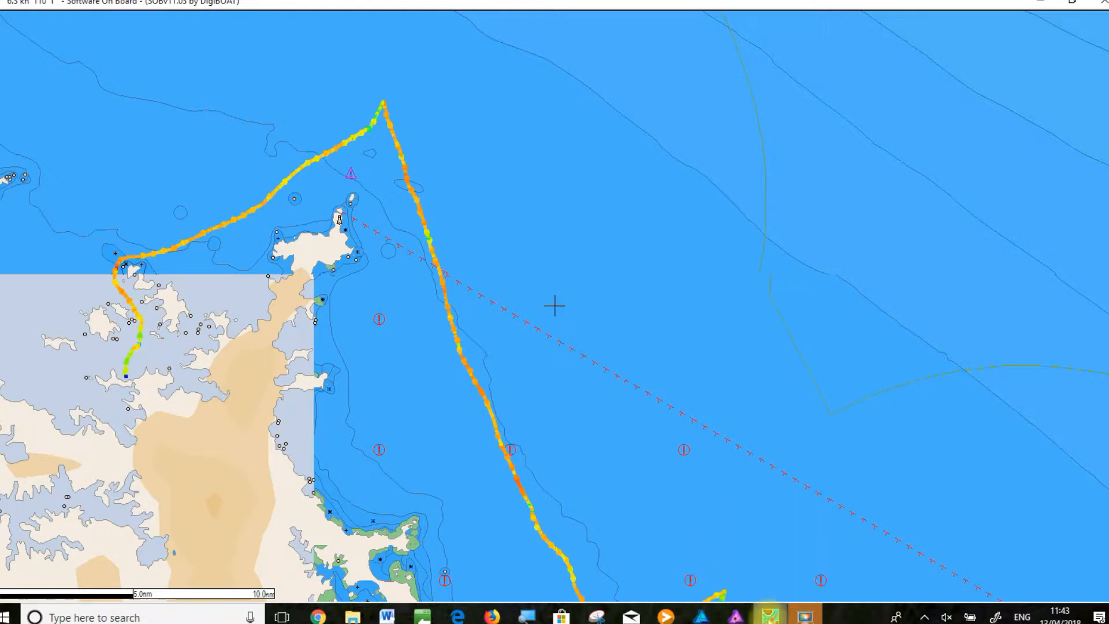
Switch to Affinity Photo and create a new document from the chart screenshot on the clipboard
click(735, 615)
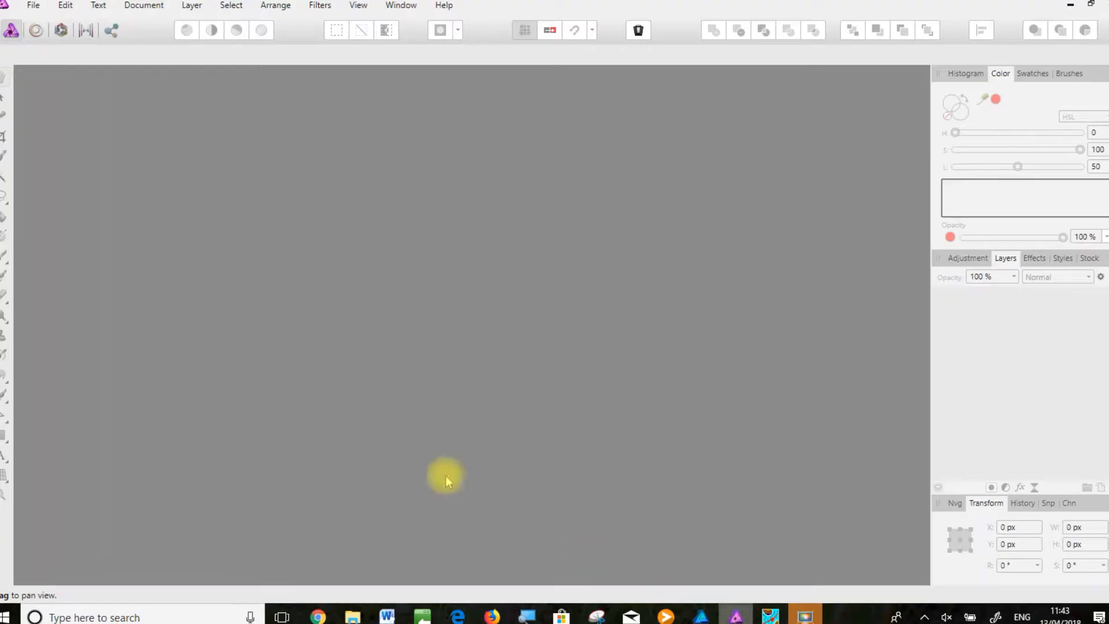
click(33, 5)
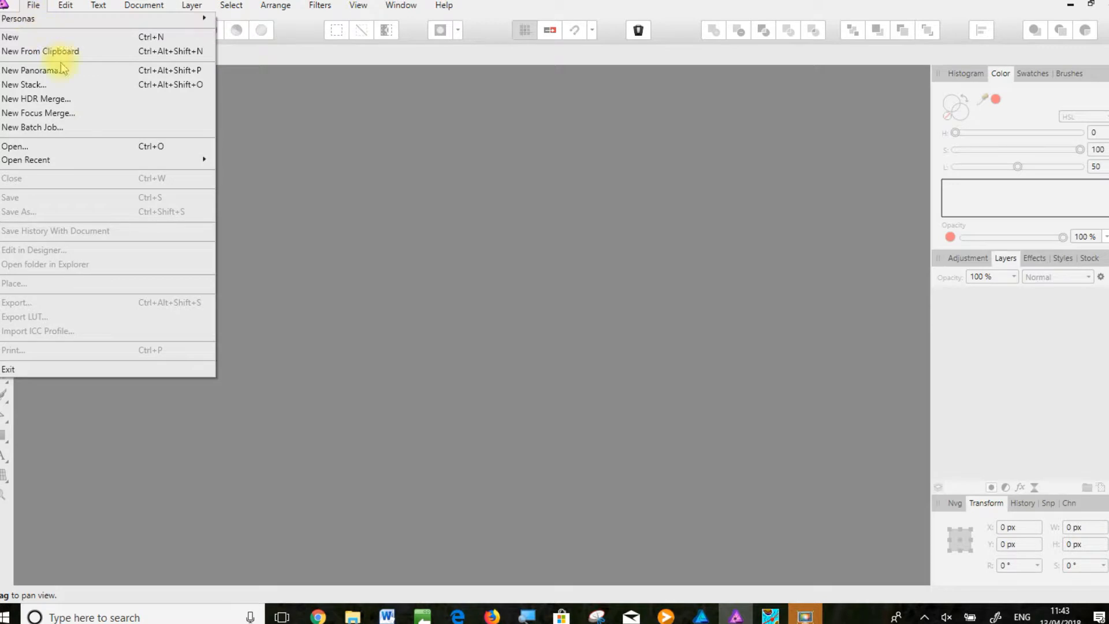
click(75, 51)
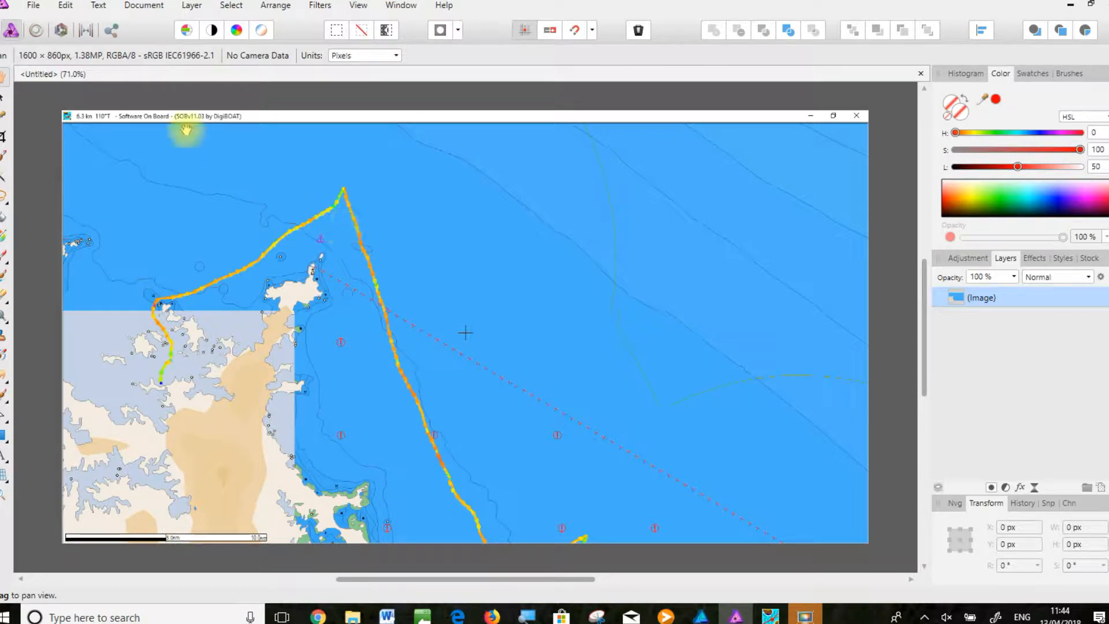
Export the chart image as a JPEG named AukToBayOfIslands_Track_J, and close the document without saving
click(26, 7)
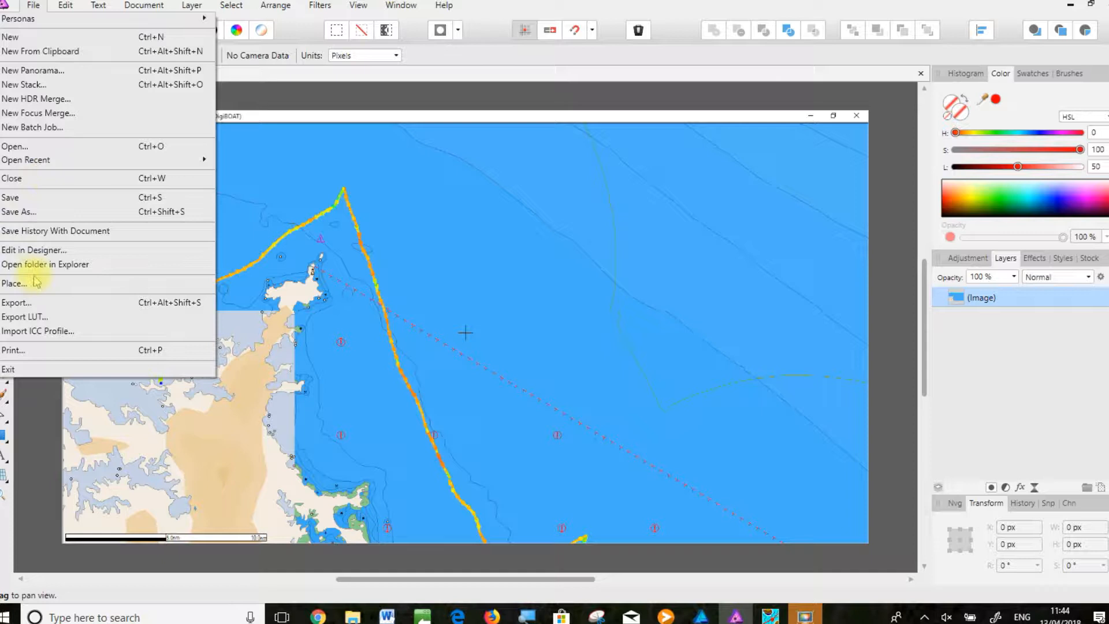
click(17, 302)
click(614, 392)
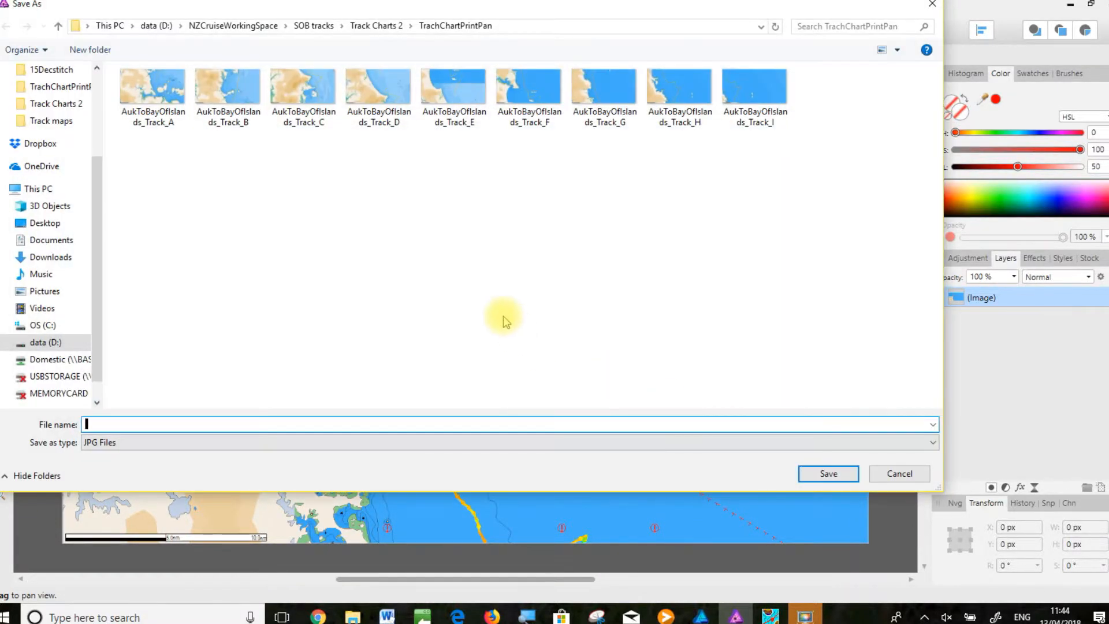
click(759, 89)
click(223, 427)
click(223, 428)
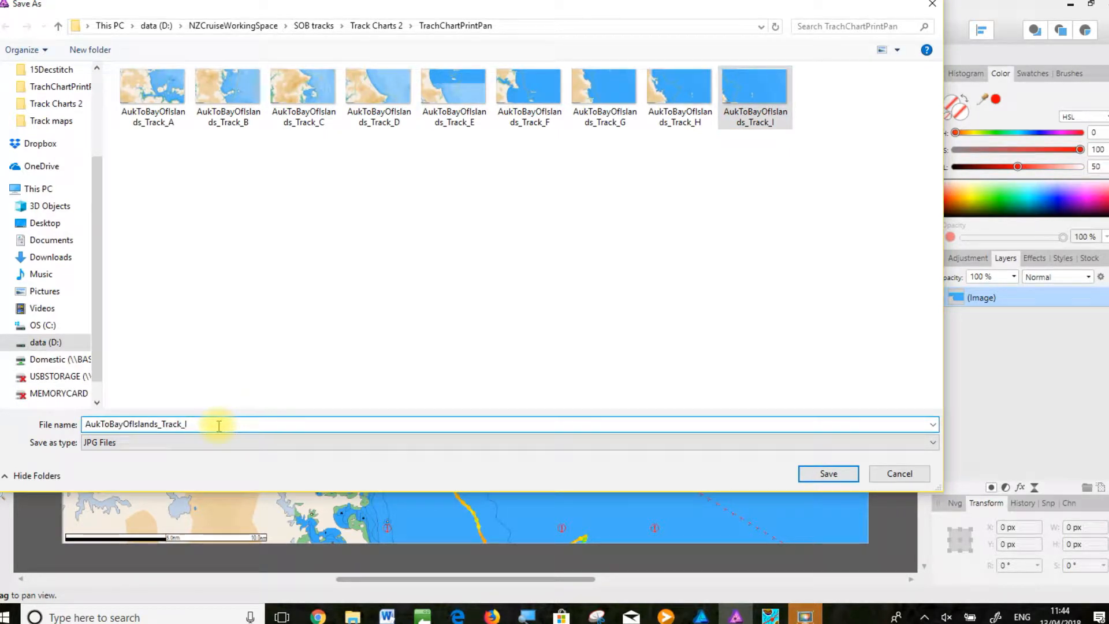
key(BackSpace)
text(J)
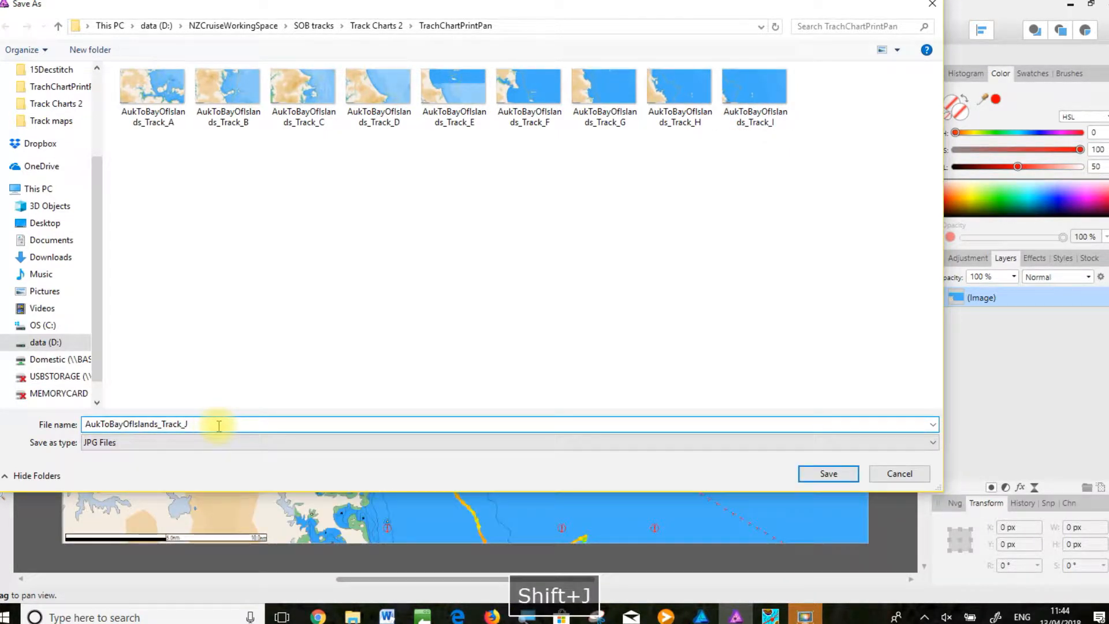
key(Return)
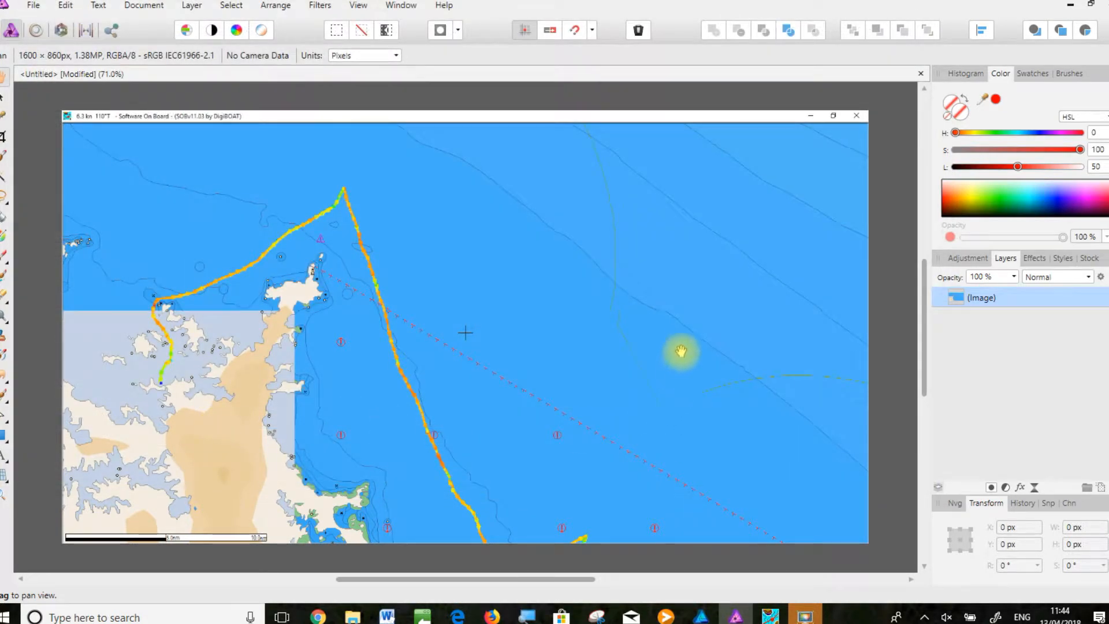
click(920, 74)
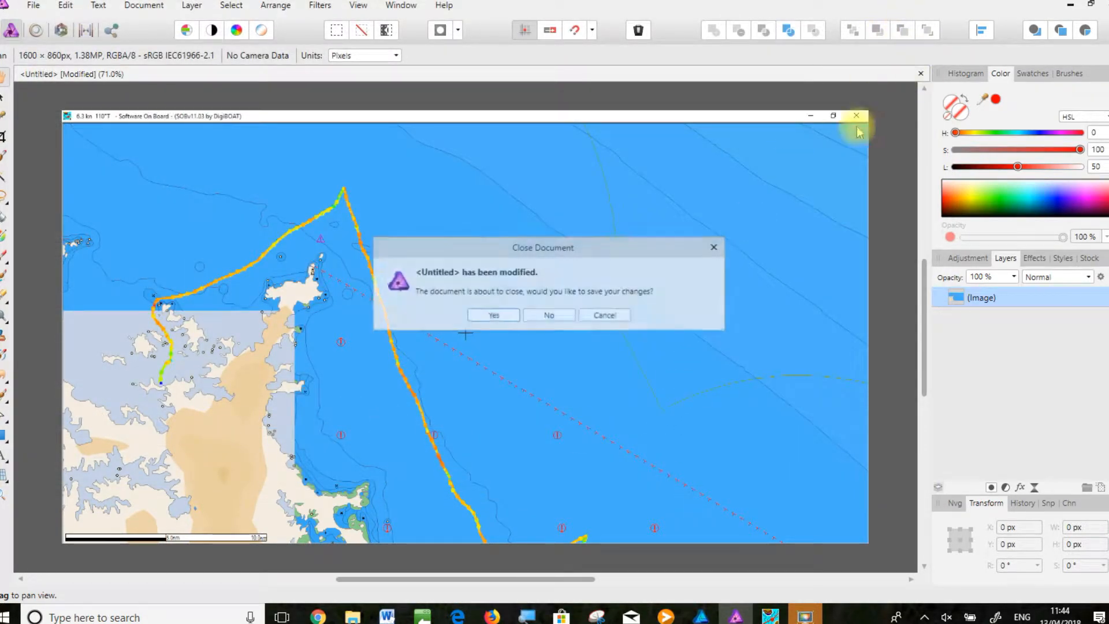
click(550, 316)
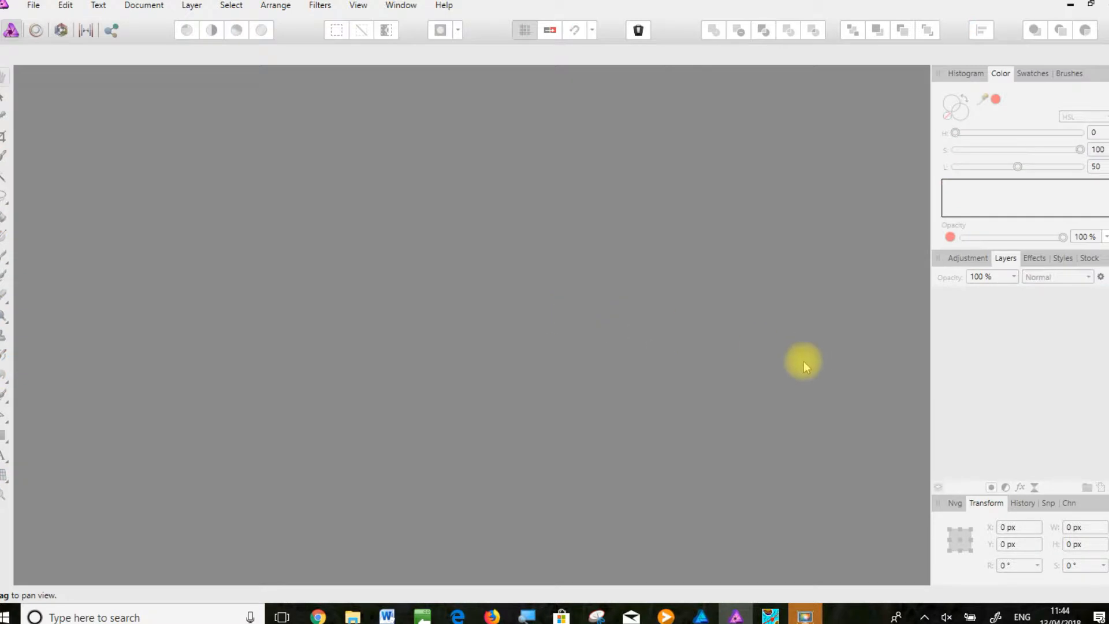
Switch to Software On Board, shift the chart view eastward, and capture its window to the clipboard
click(770, 614)
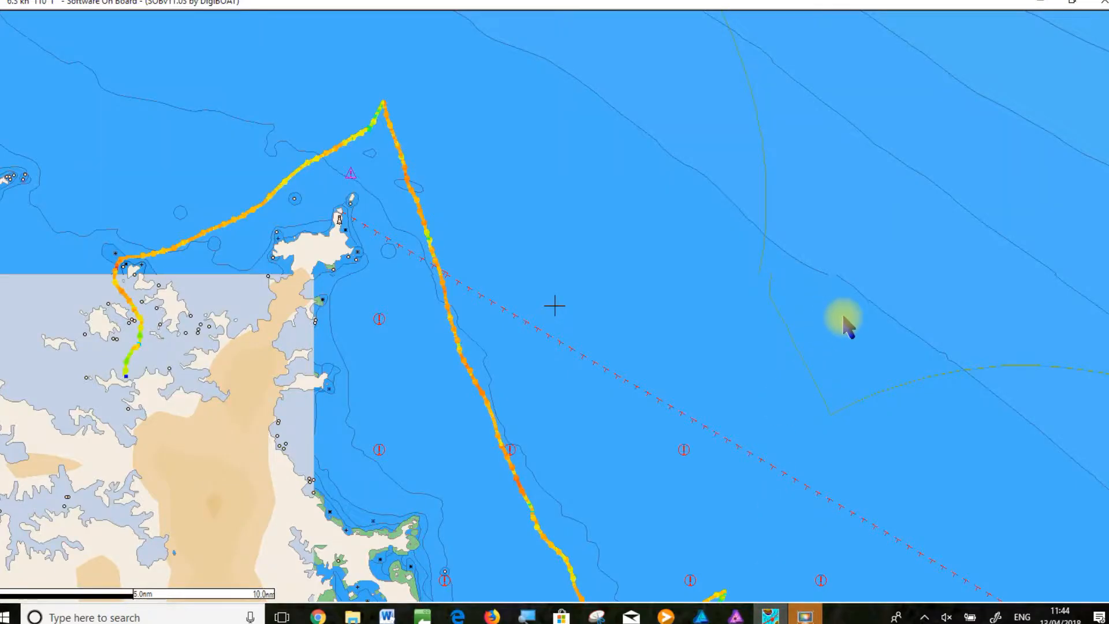
click(858, 307)
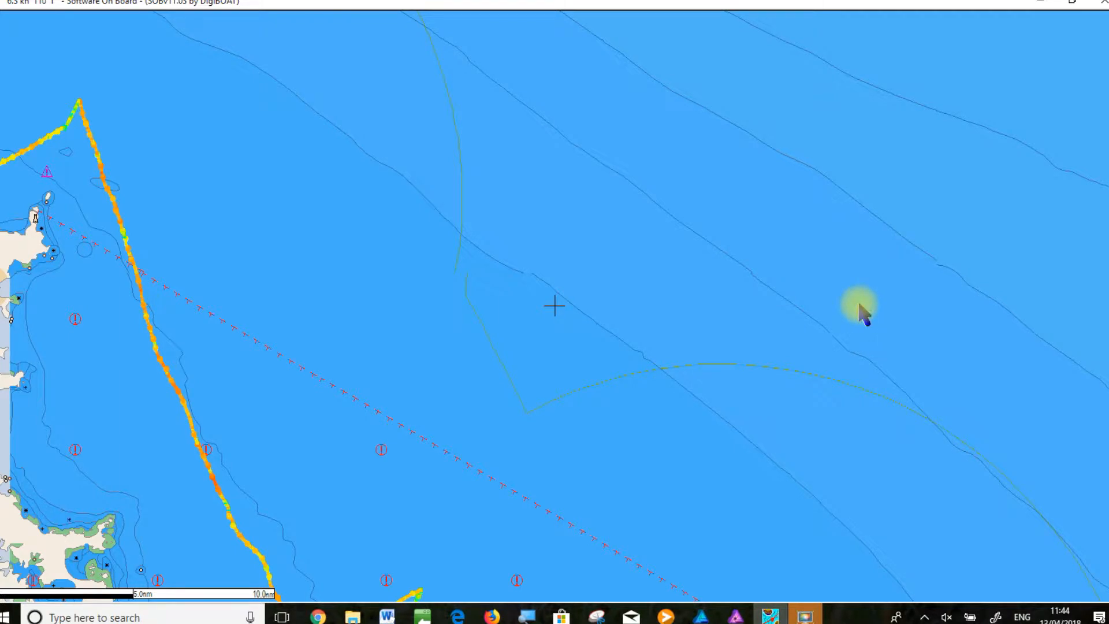
key(alt+Print)
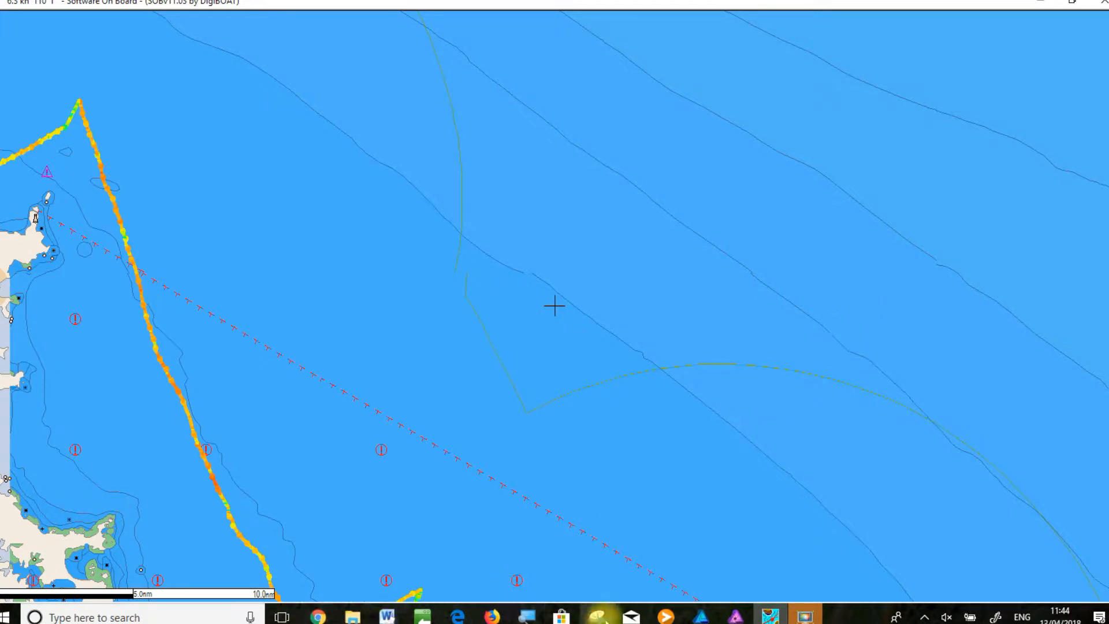
Switch to Affinity Photo and create a new document from the captured eastern chart section
click(735, 616)
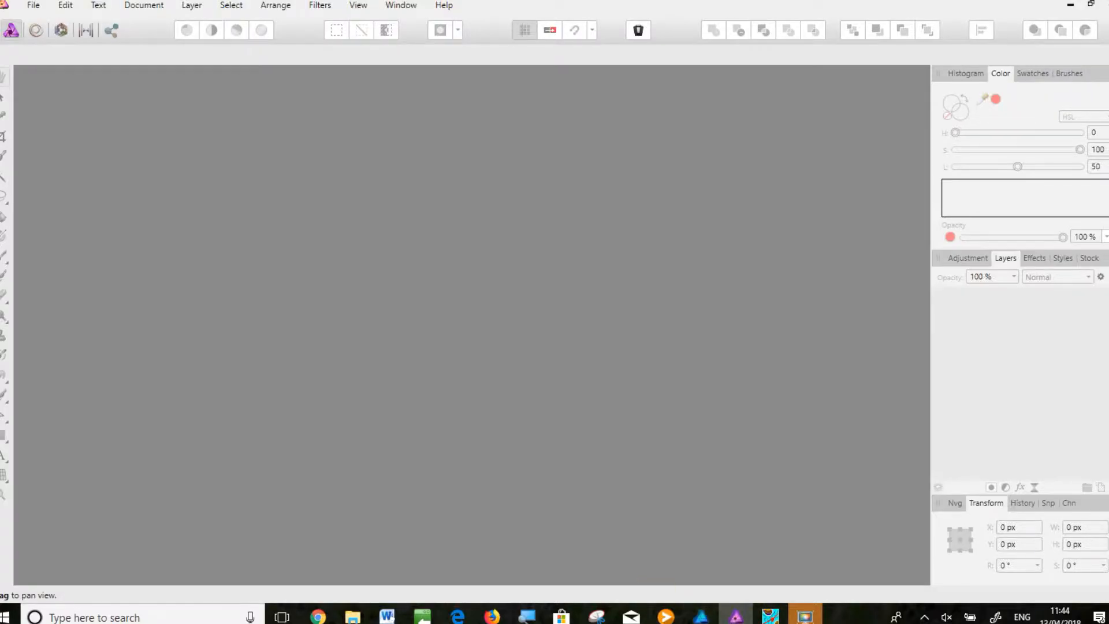
click(33, 7)
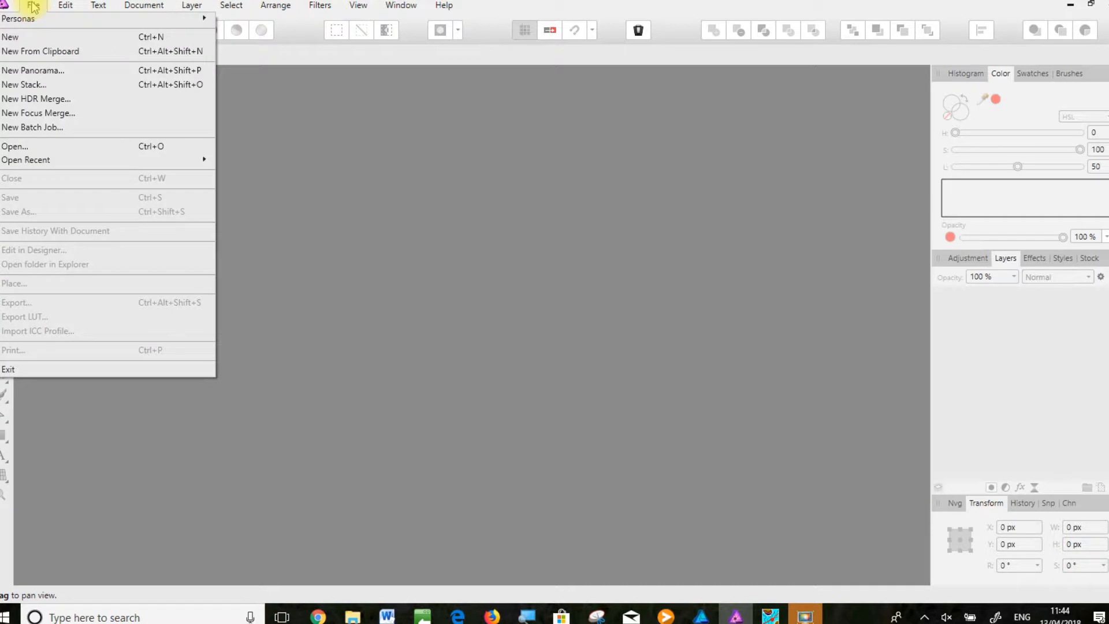
click(37, 50)
Export the chart image as a JPEG named AukToBayOfIslands_Track_K, and close the document without saving
click(29, 8)
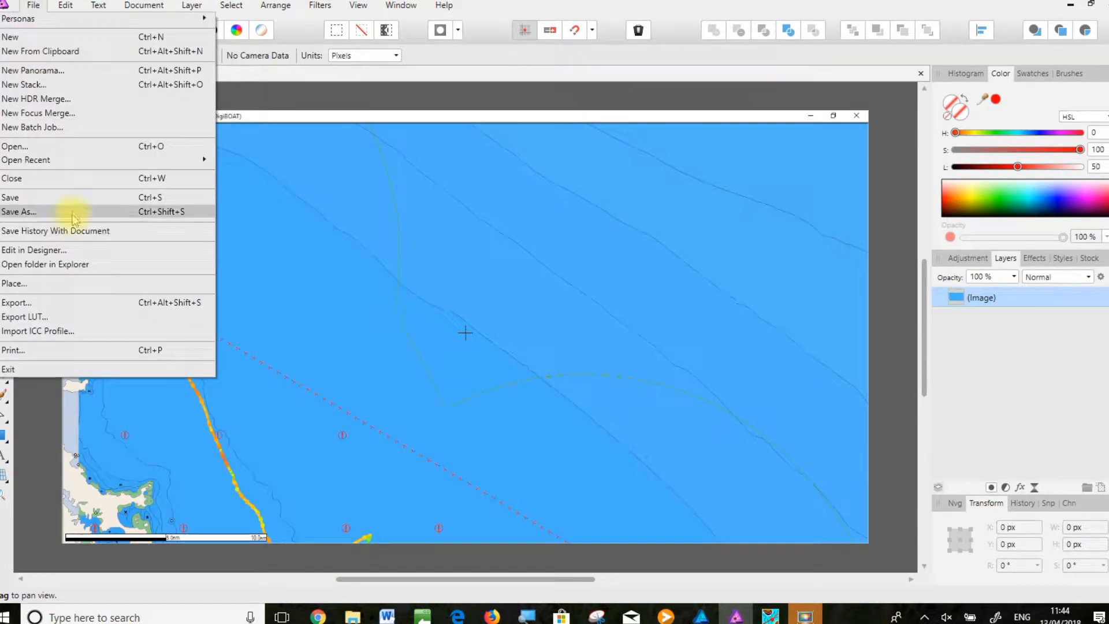
click(85, 302)
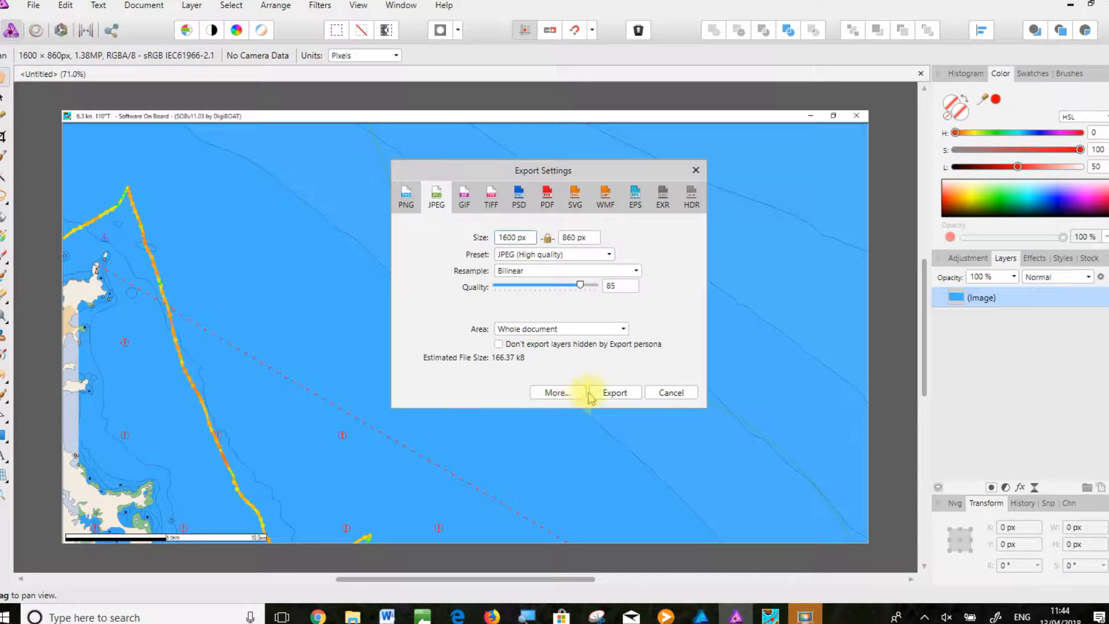
click(611, 391)
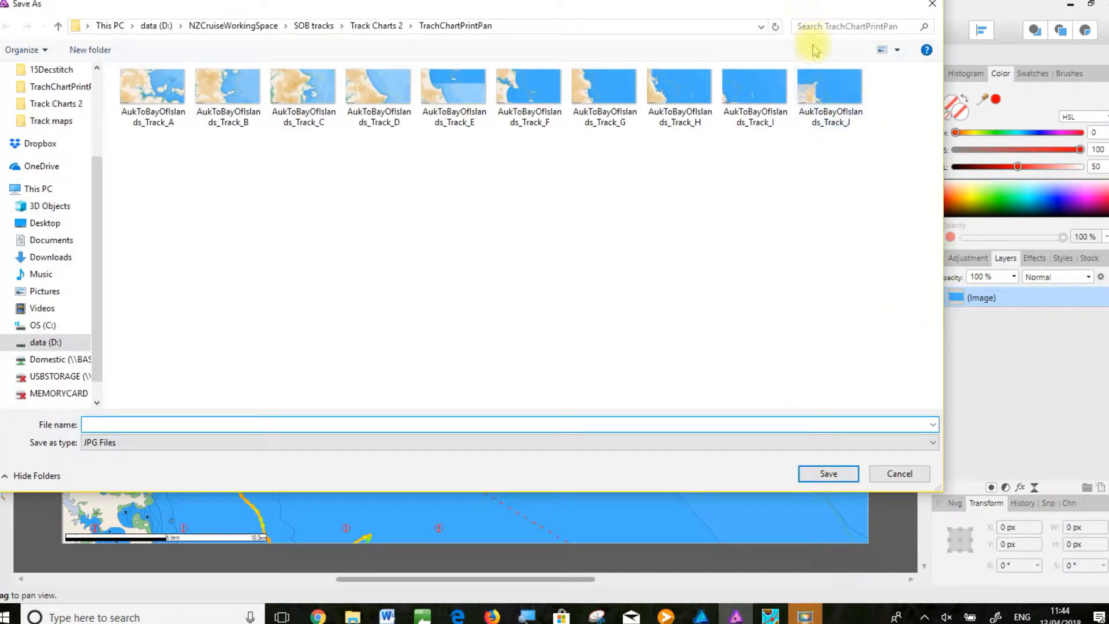
click(855, 83)
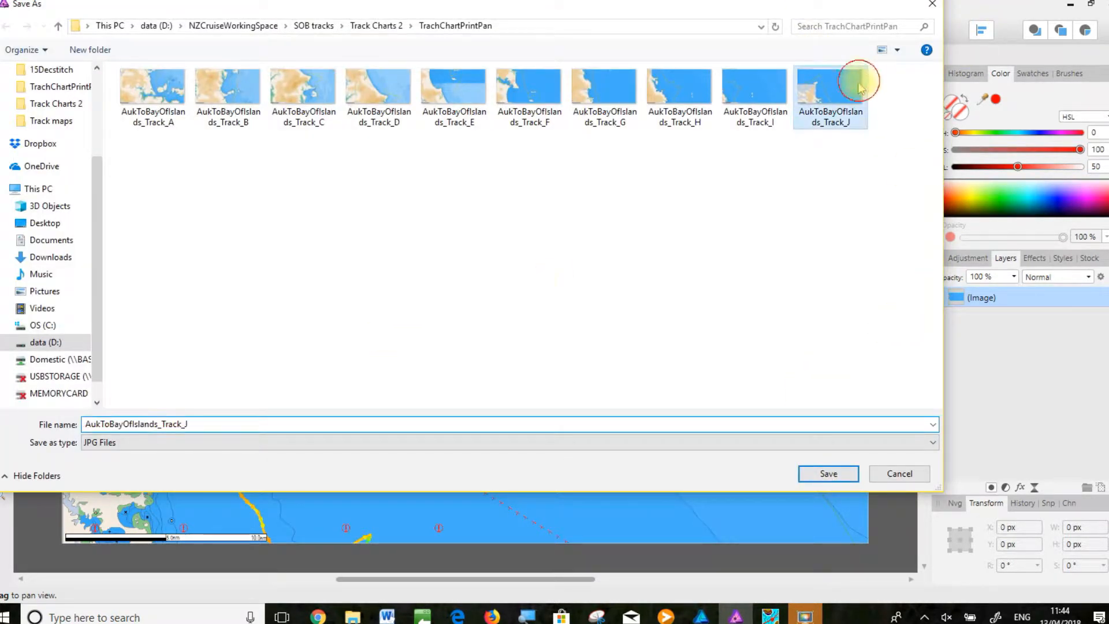
click(194, 425)
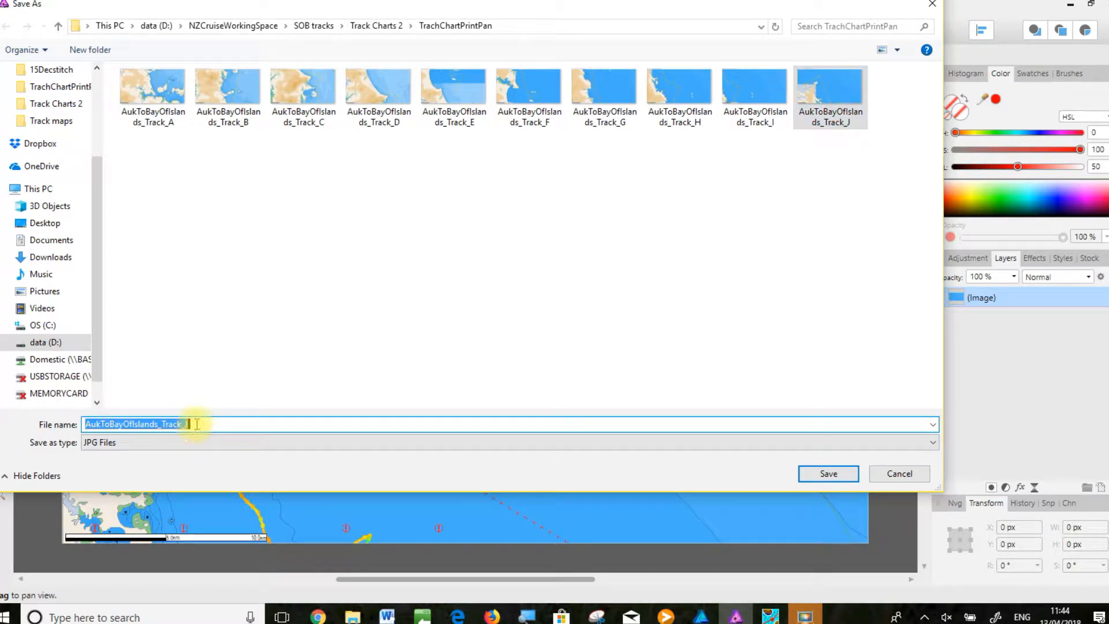
click(195, 424)
key(BackSpace)
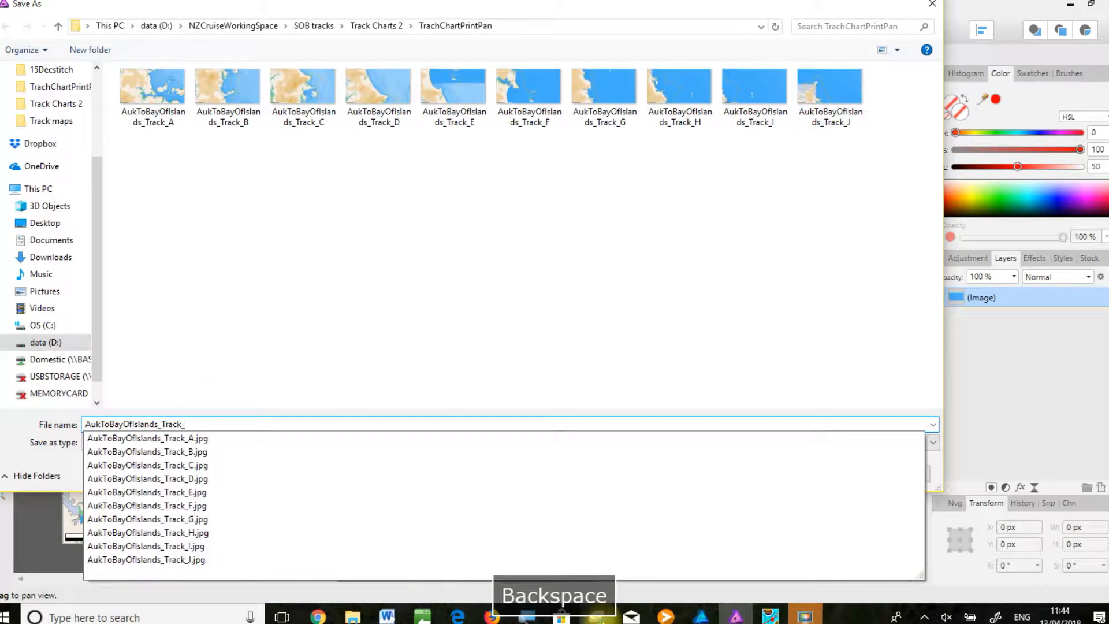
text(K)
click(844, 474)
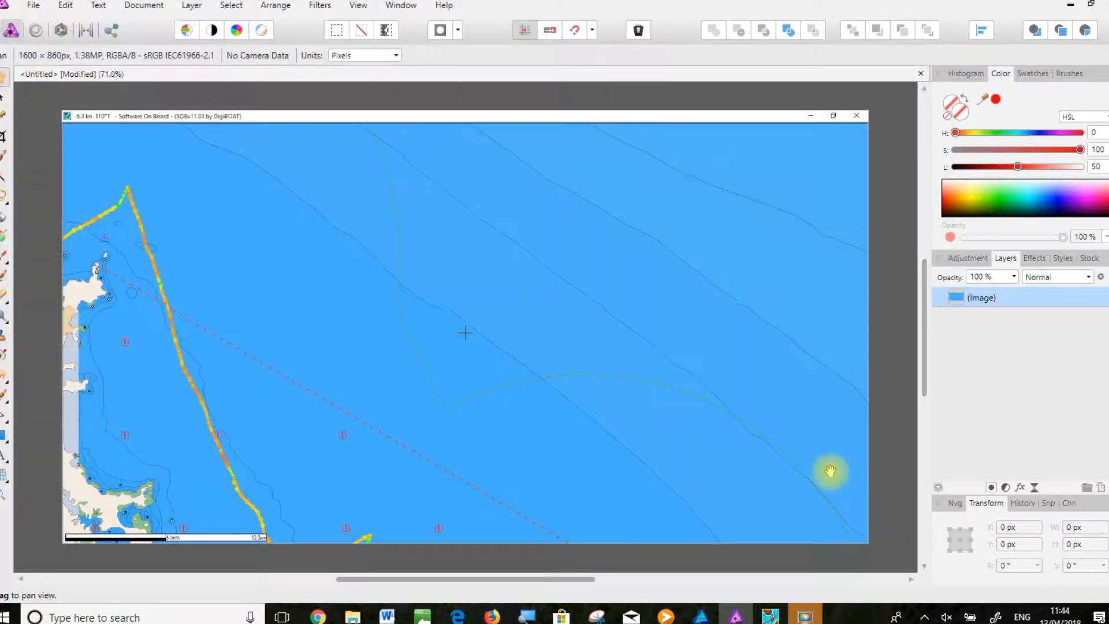
click(921, 73)
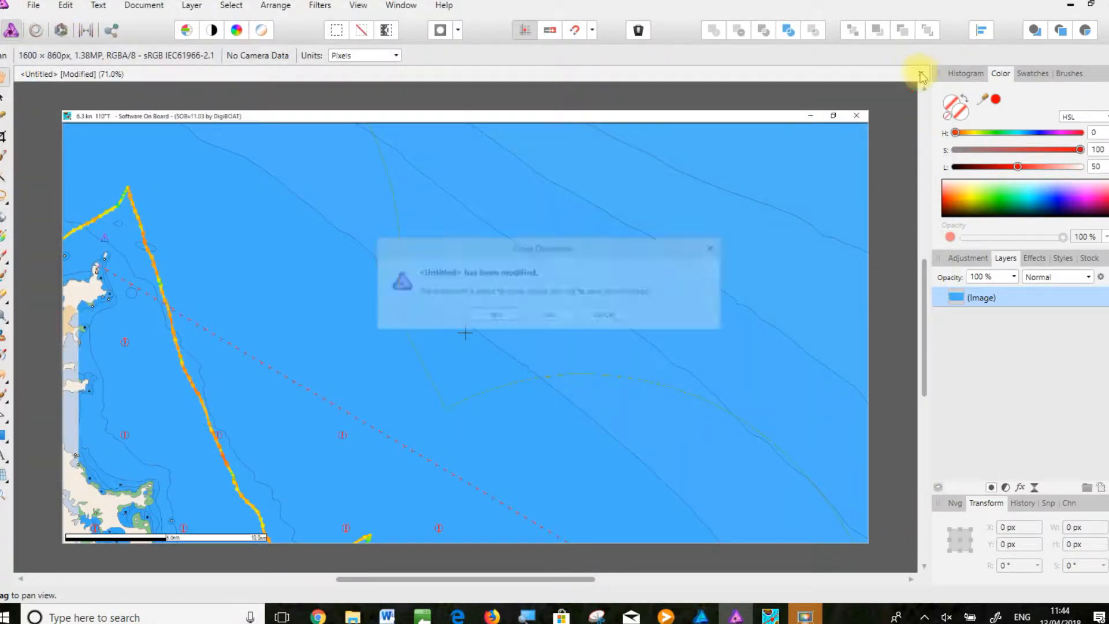
click(560, 321)
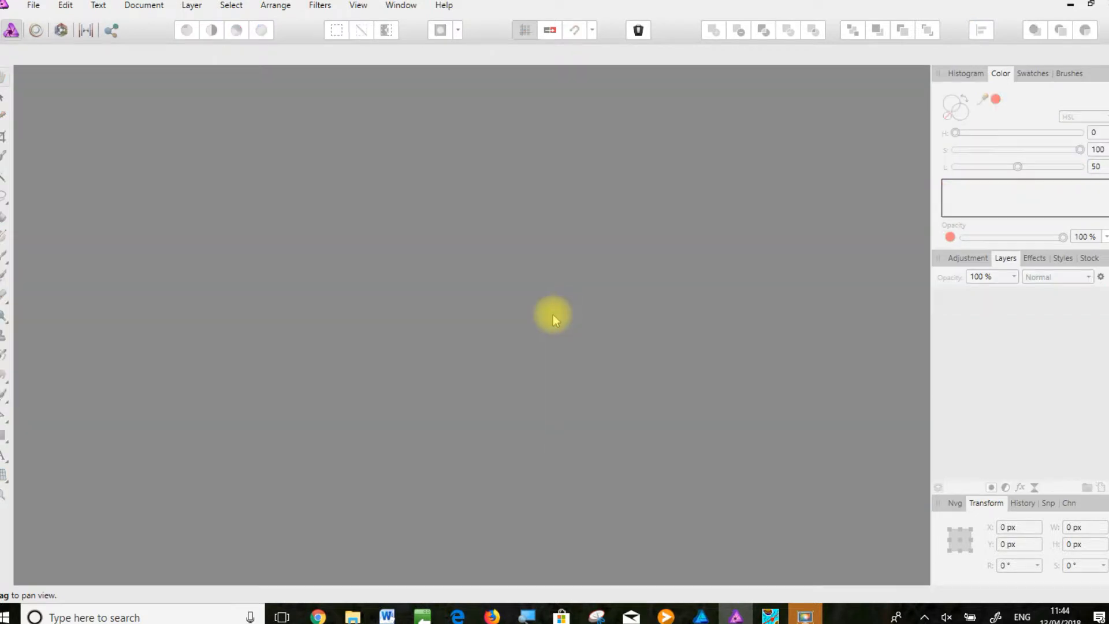
Create a new panorama from the chart images AukToBayOfIslands_Track_A through Track_K, stitching them together and opening the result
click(35, 7)
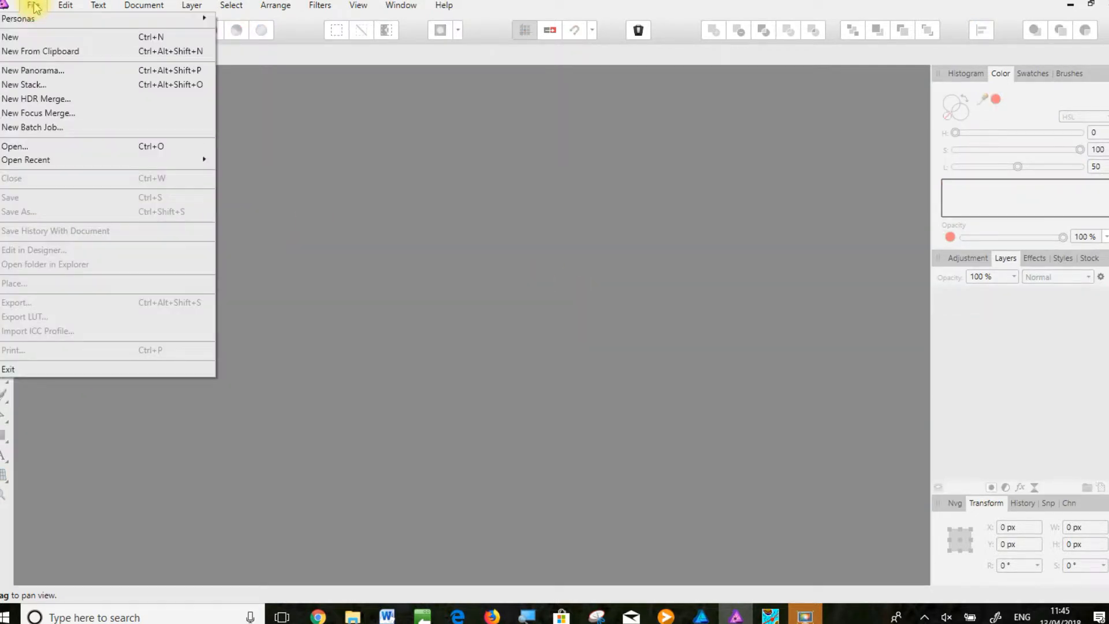
click(49, 71)
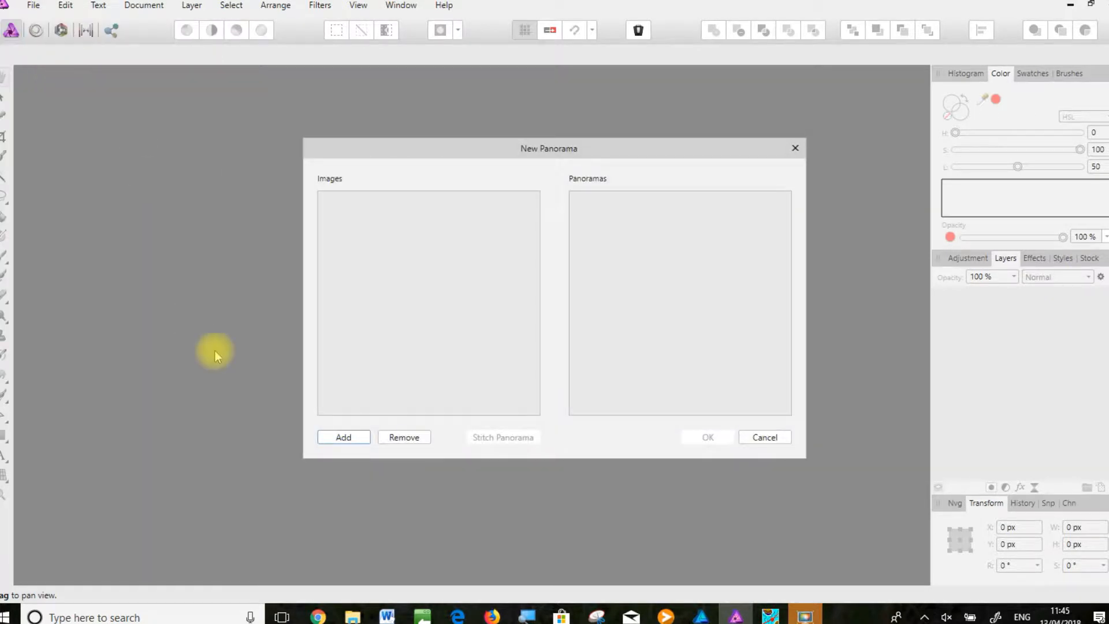
click(340, 437)
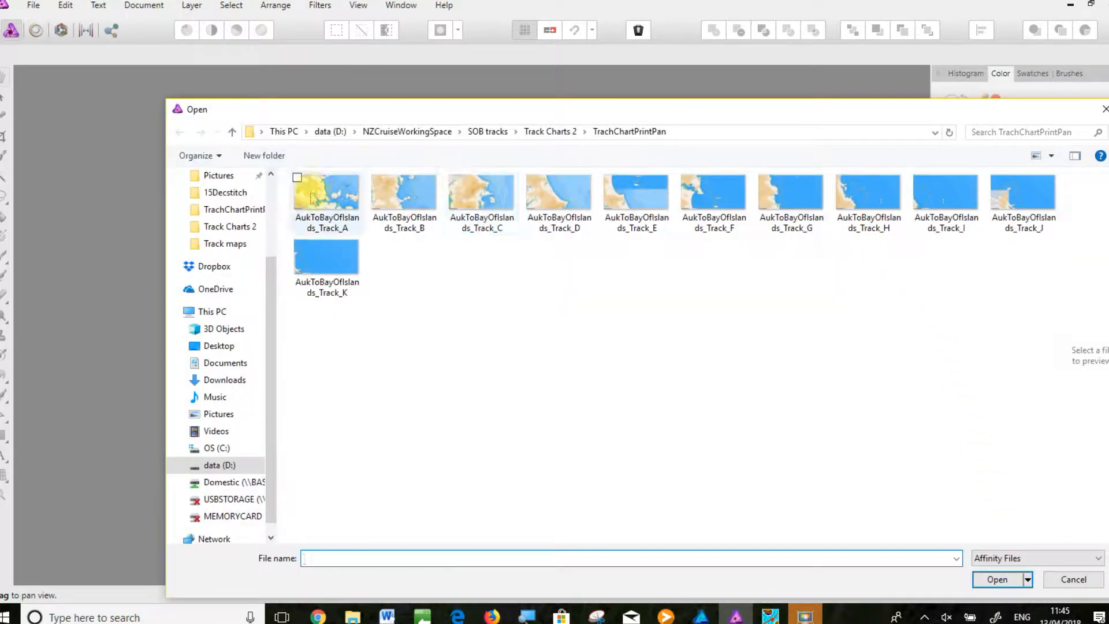
click(324, 199)
shift+click(327, 271)
click(994, 579)
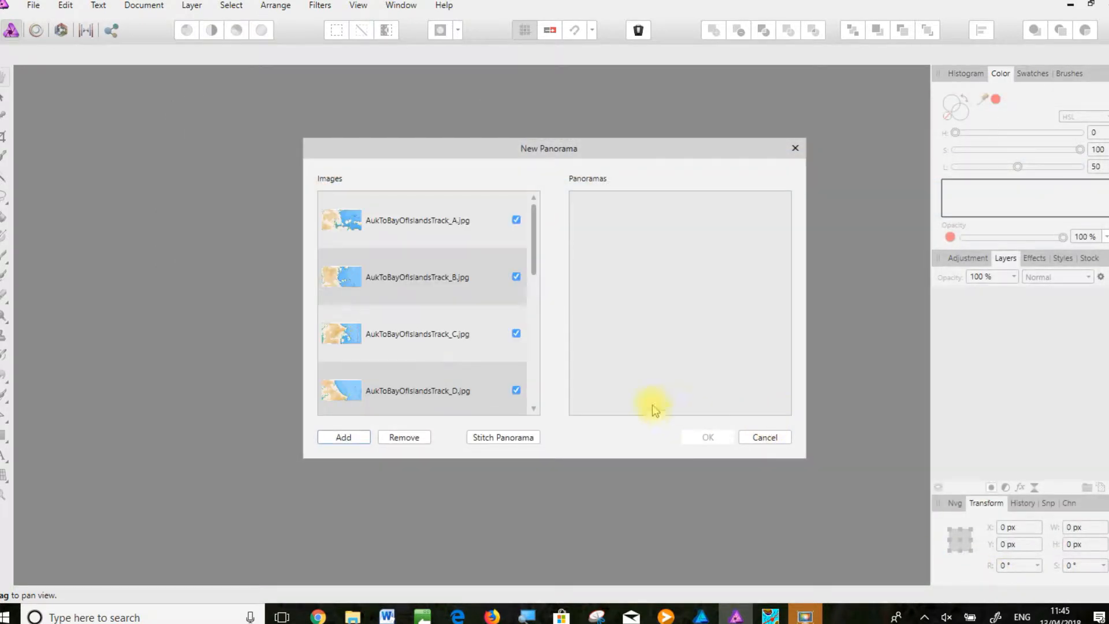
click(513, 439)
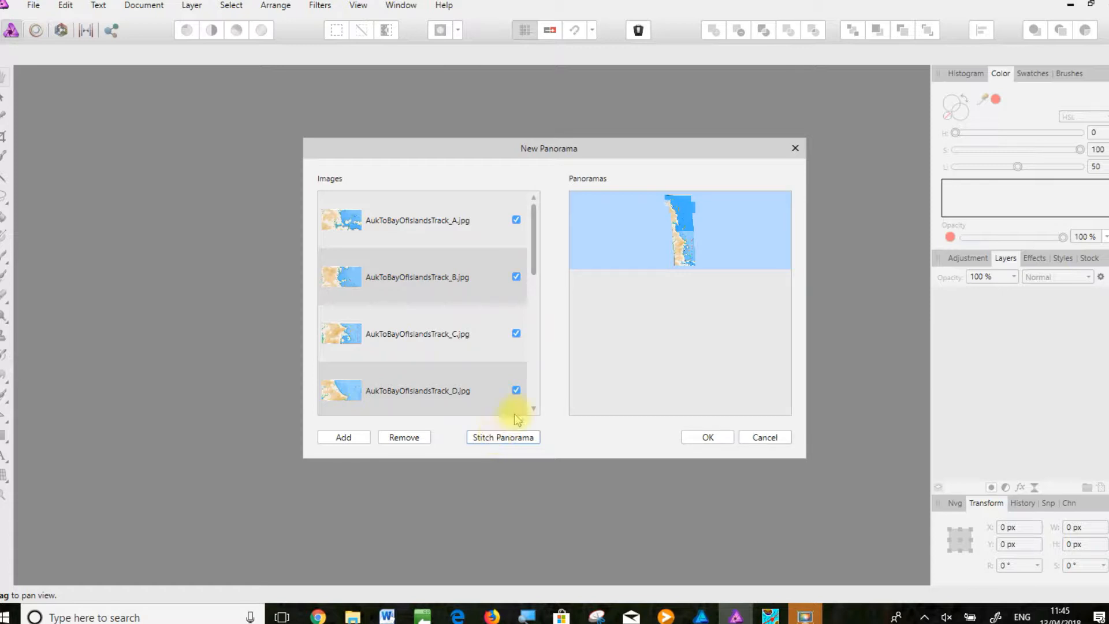
click(708, 442)
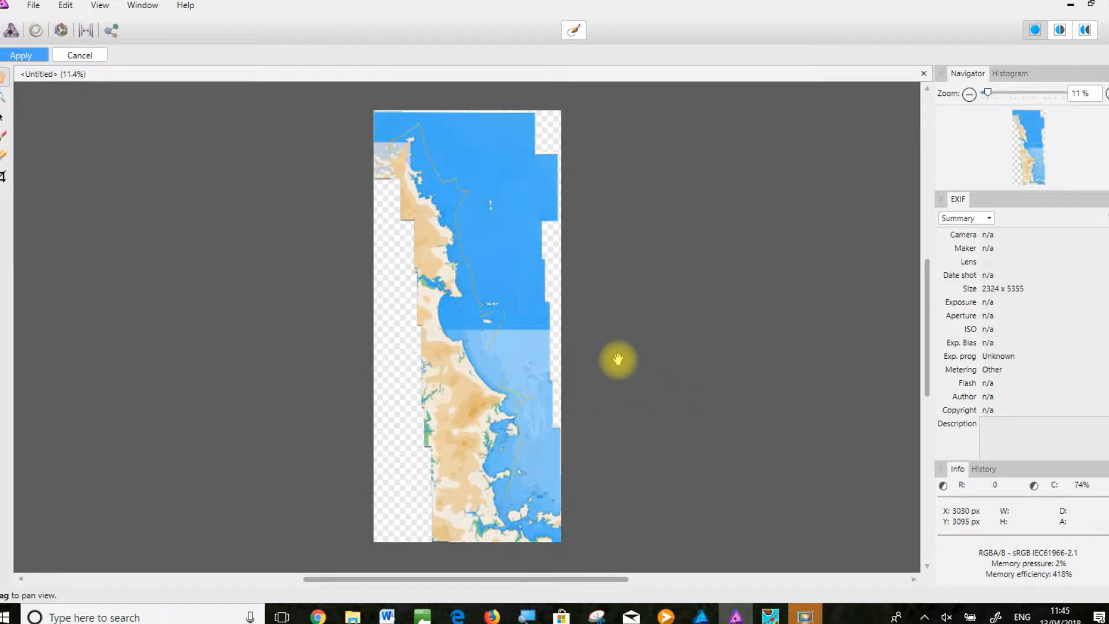
Examine the stitched panorama close up along the coast, checking the joins and the continuity of the boat track
scroll(606, 349, up, 5)
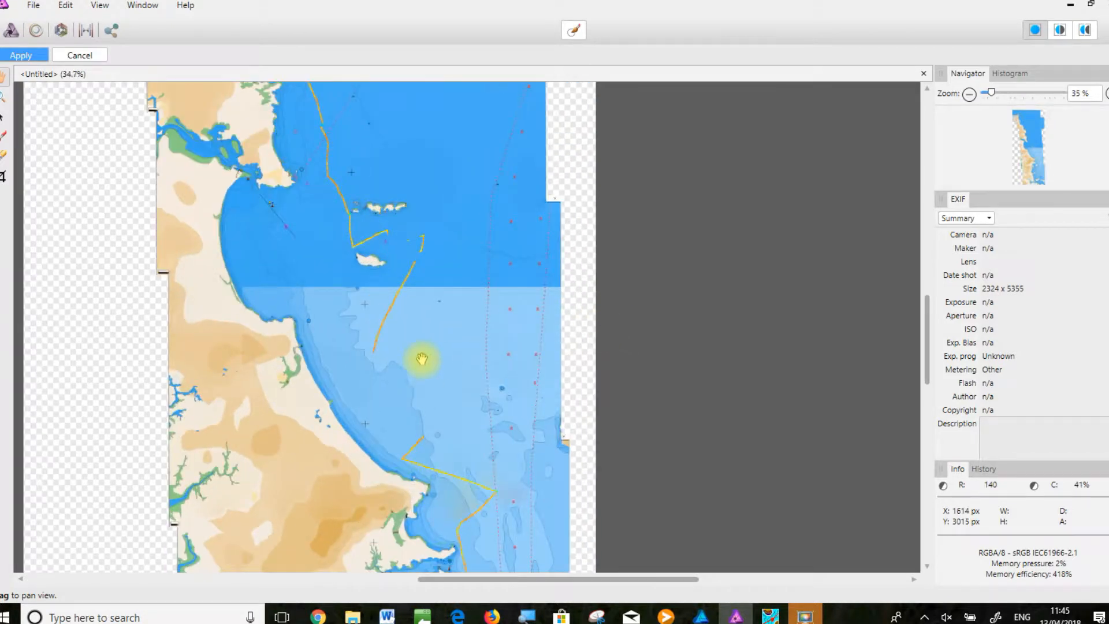
scroll(422, 358, up, 1)
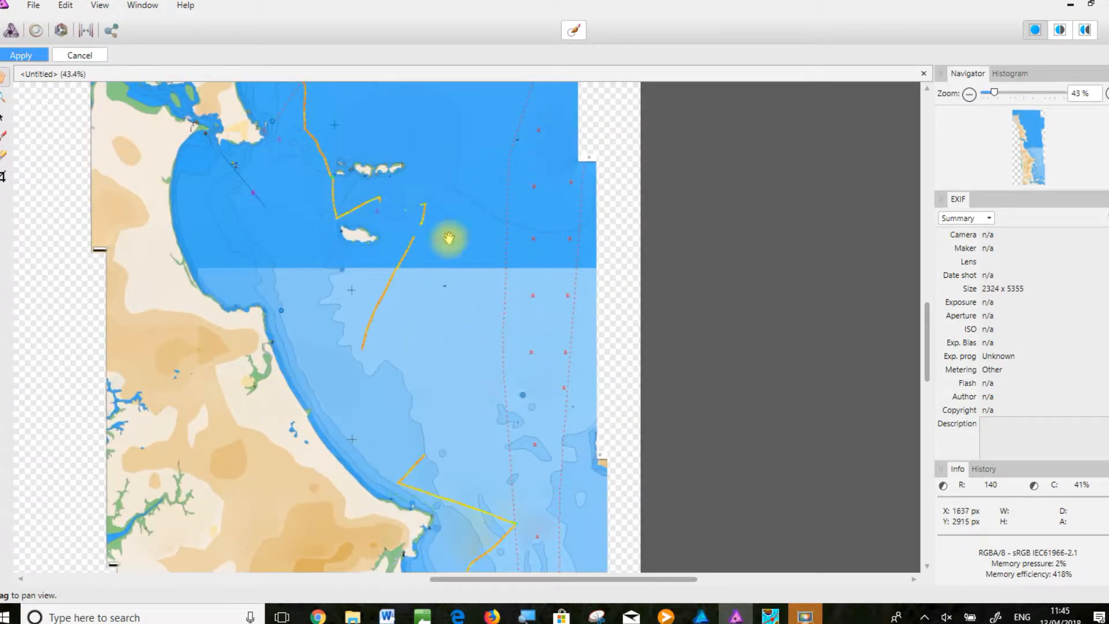
drag(463, 168, 551, 425)
drag(495, 227, 561, 98)
drag(606, 409, 568, 159)
drag(623, 456, 599, 74)
drag(526, 457, 521, 617)
mouse_move(536, 126)
mouse_down()
mouse_move(594, 292)
mouse_move(594, 448)
mouse_move(548, 580)
mouse_up()
drag(522, 154, 512, 462)
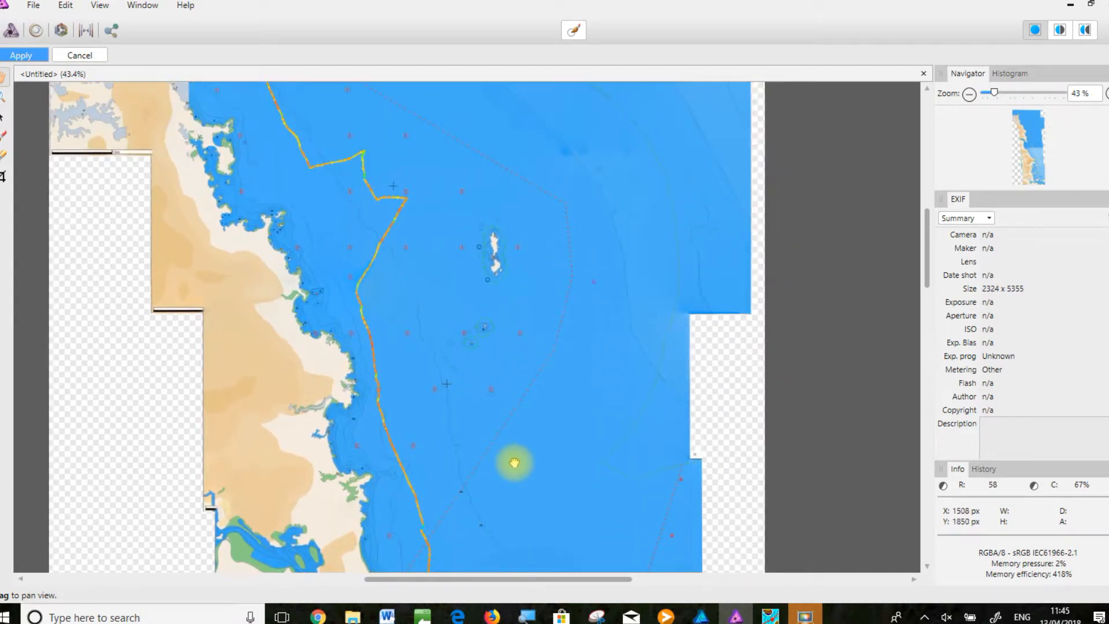
Apply the panorama result and save it as an Affinity file named AukToBayOfIslands_PrintChartPan
click(18, 56)
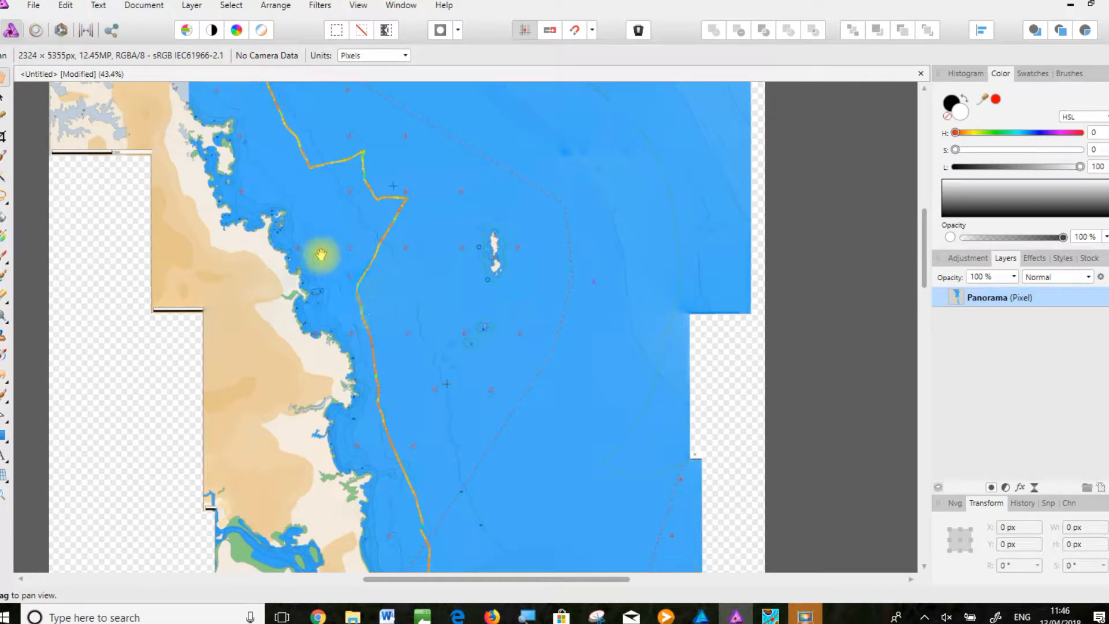
click(33, 6)
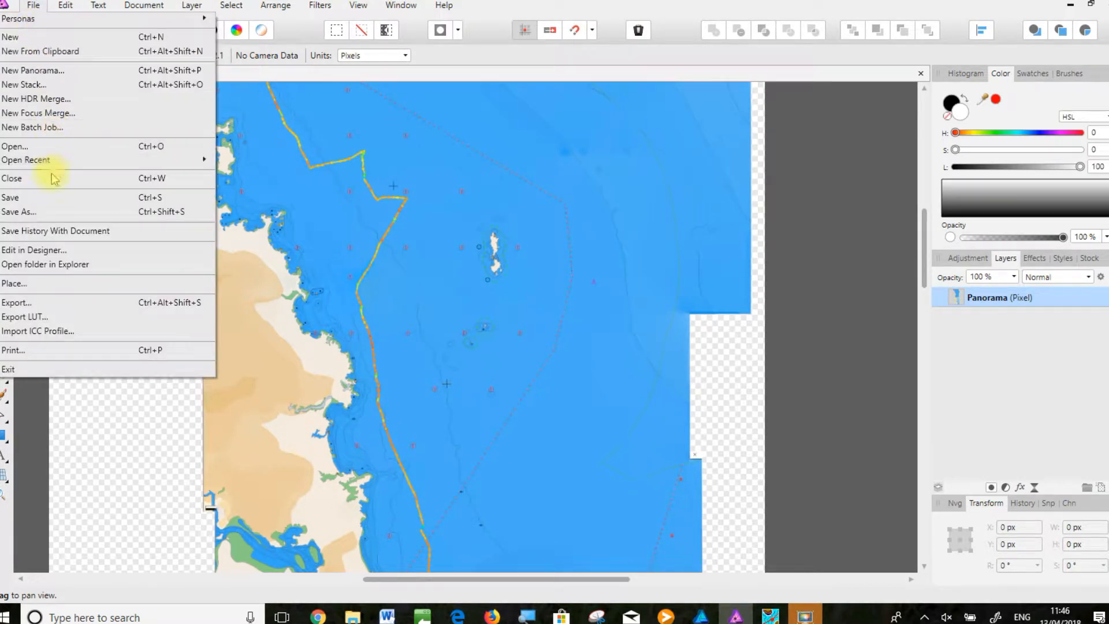
click(46, 213)
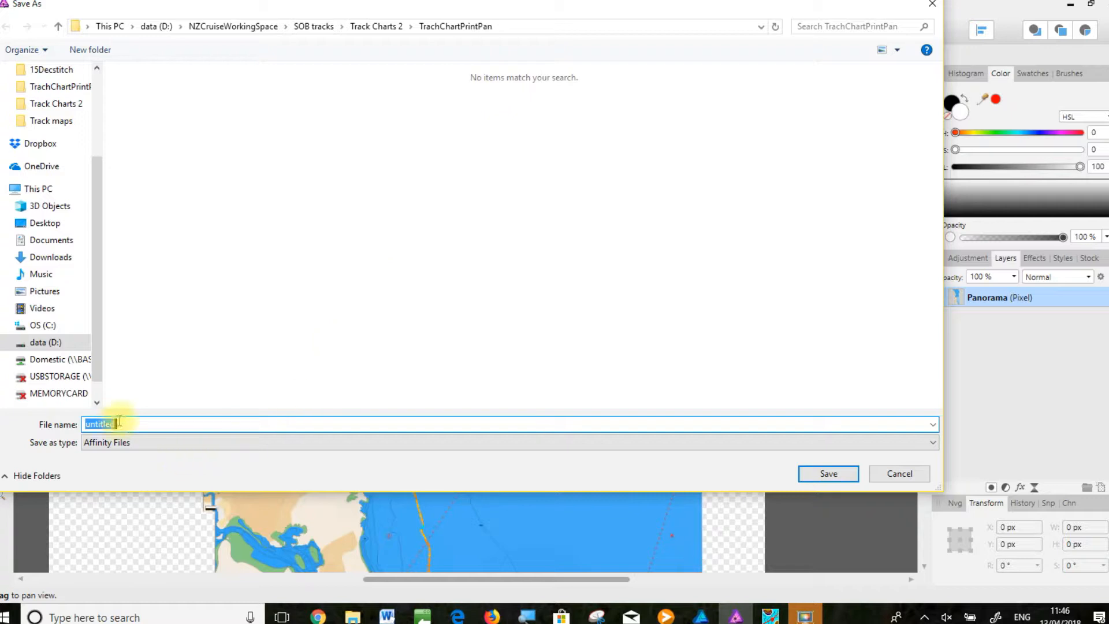
text(Prin)
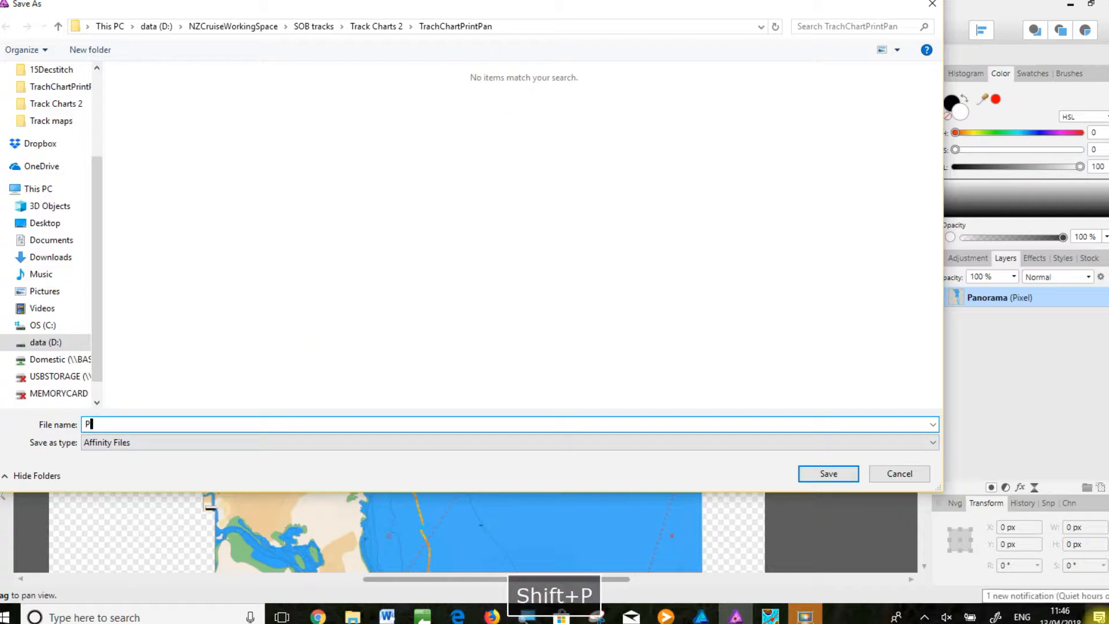
text(tCha)
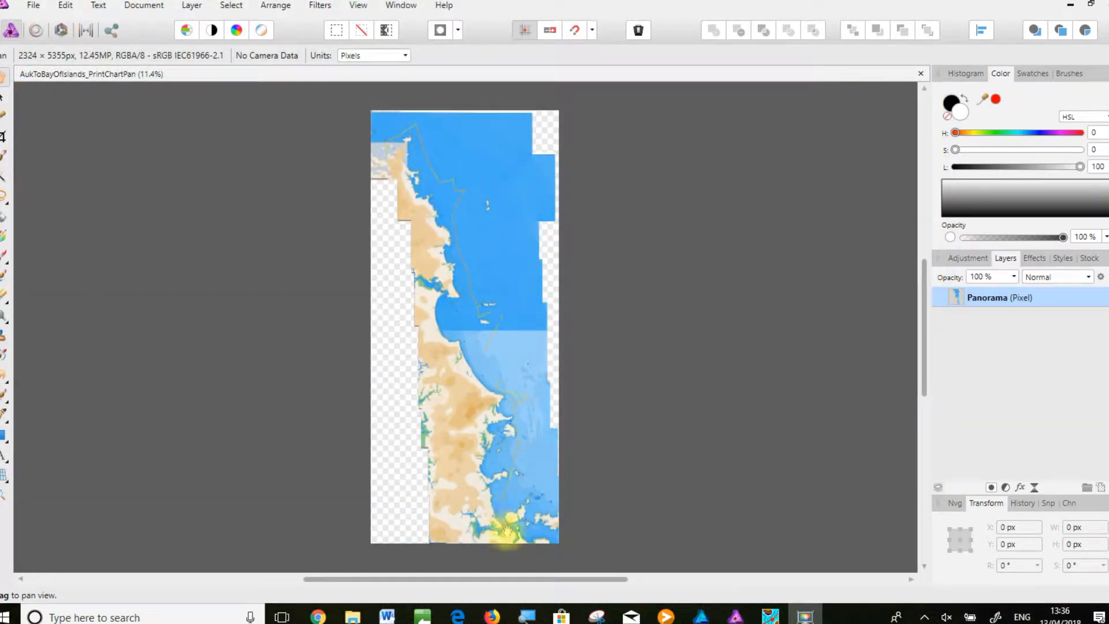
Examine the saved panorama along the boat track from Auckland to the Bay of Islands, comparing the sea colours between sections
click(506, 526)
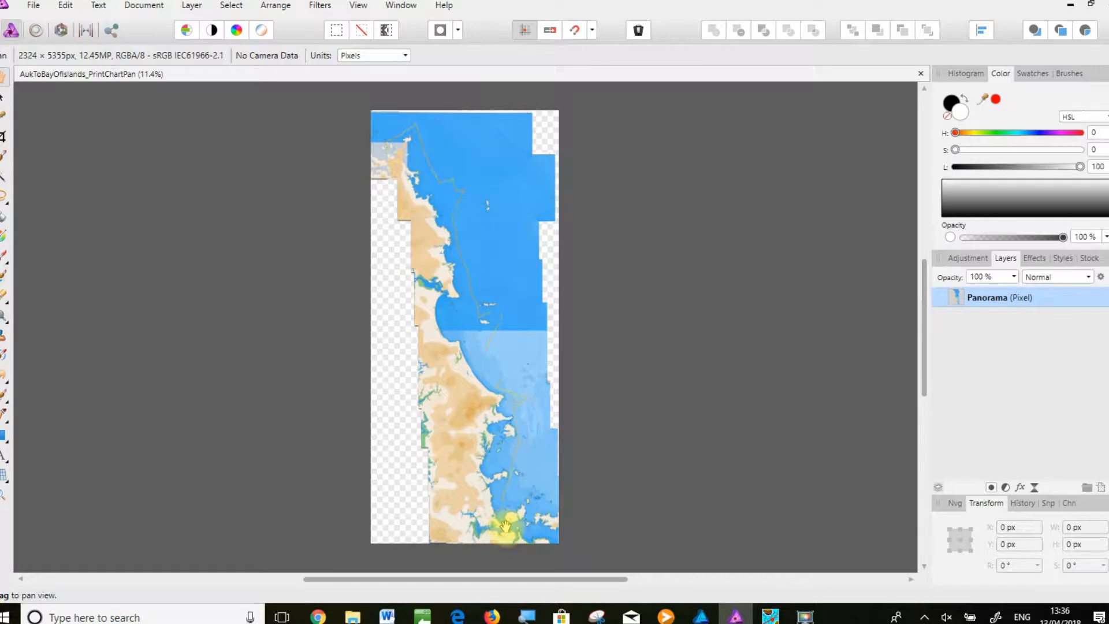
scroll(506, 526, up, 5)
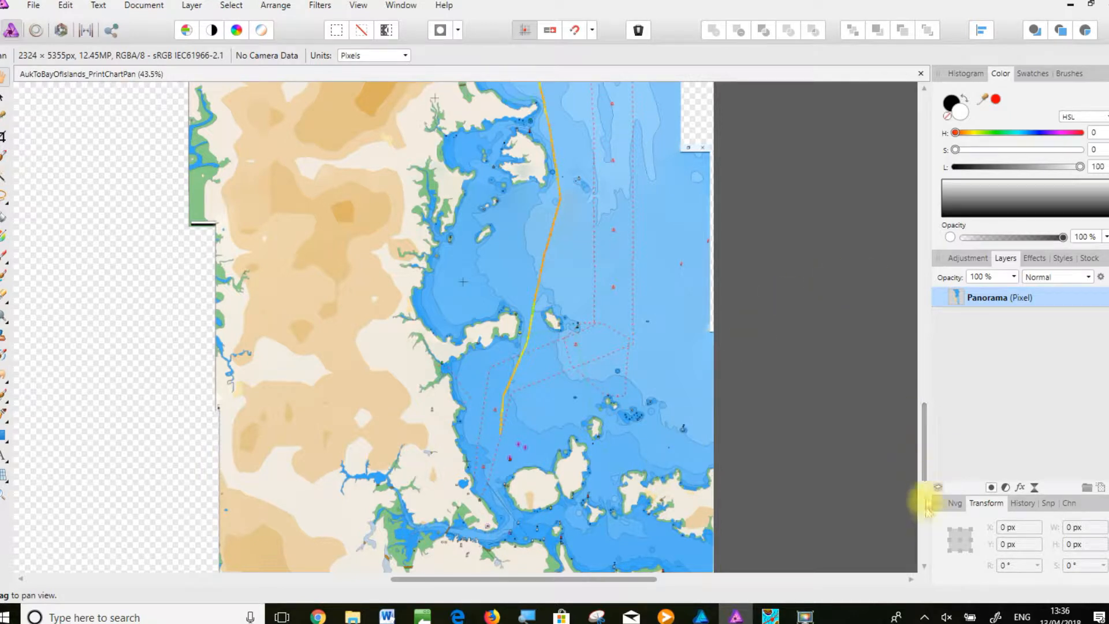
drag(929, 474, 983, 236)
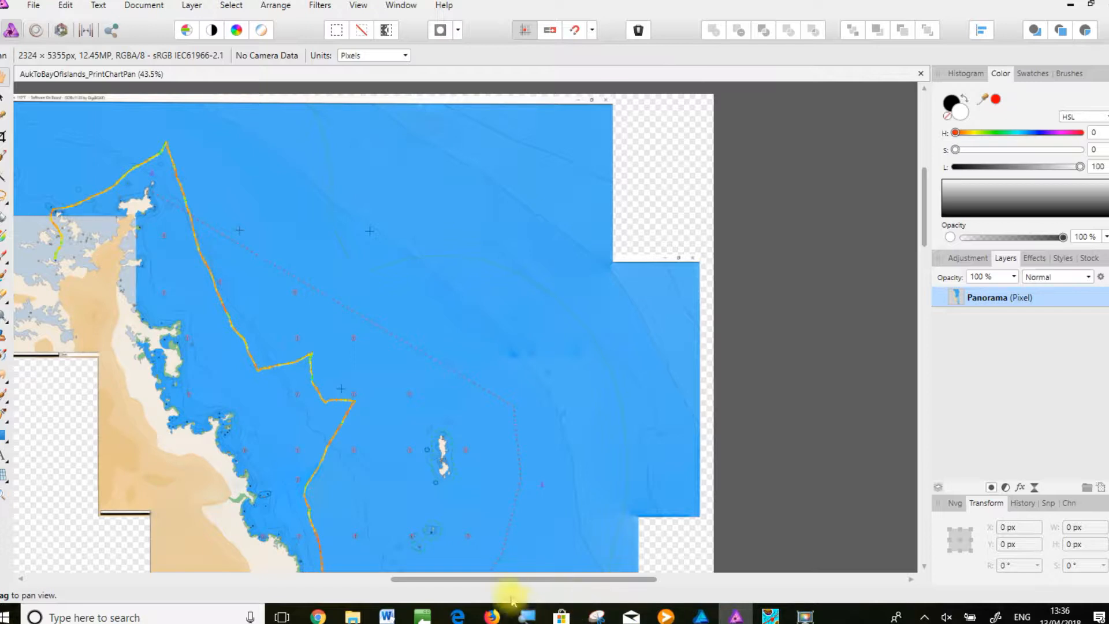
scroll(517, 433, down, 2)
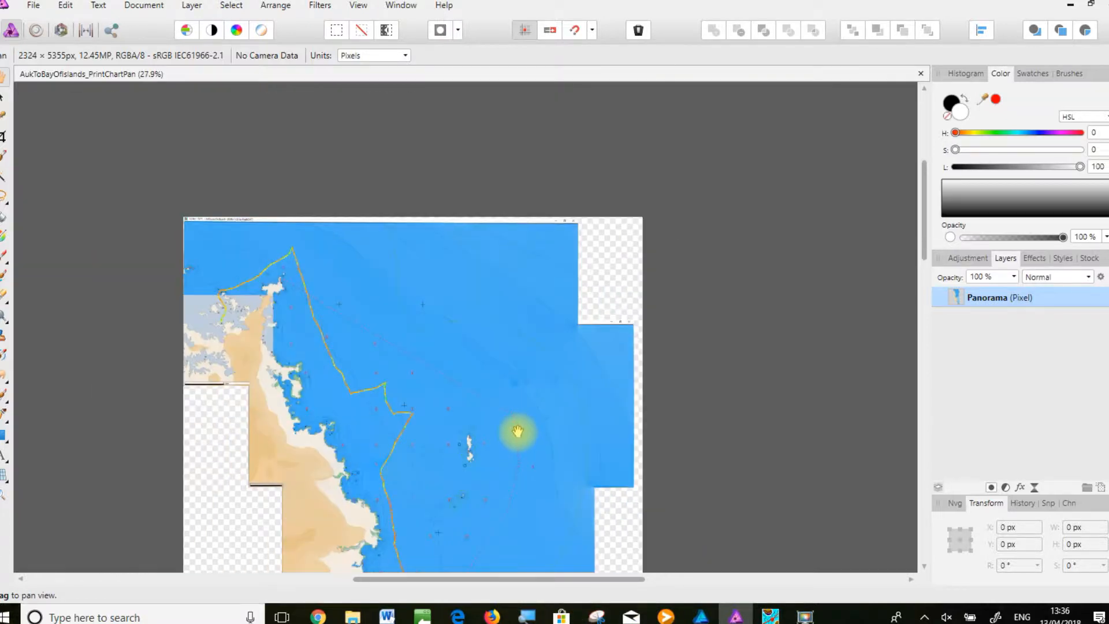
drag(517, 429, 543, 265)
scroll(543, 265, down, 1)
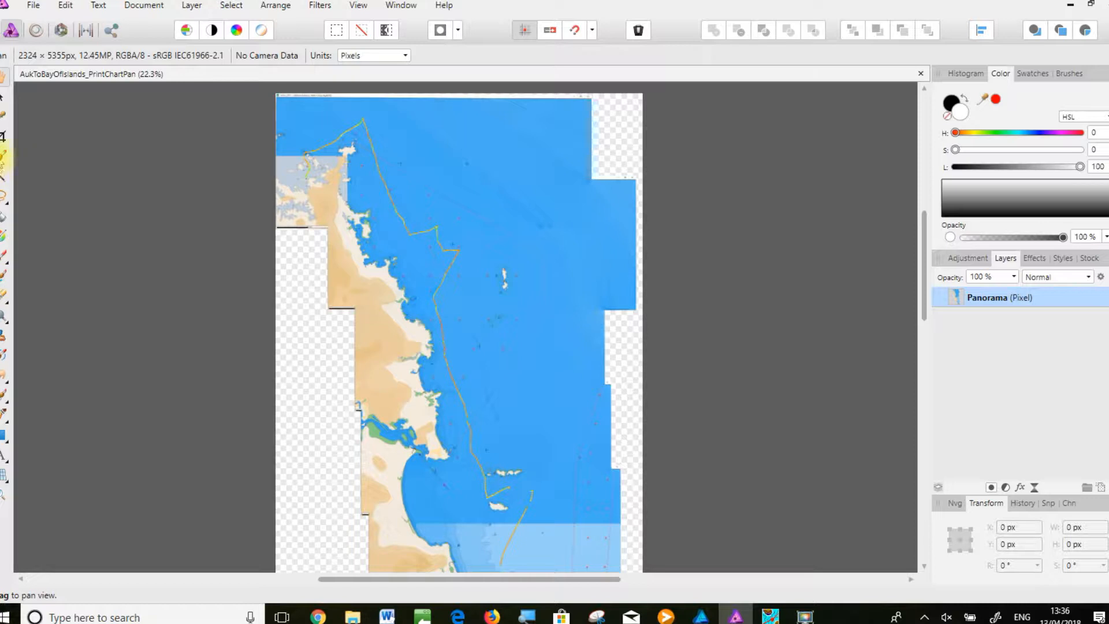
Duplicate the Panorama layer and select the darker blue northern sea with a 437.5 px Selection Brush
click(3, 156)
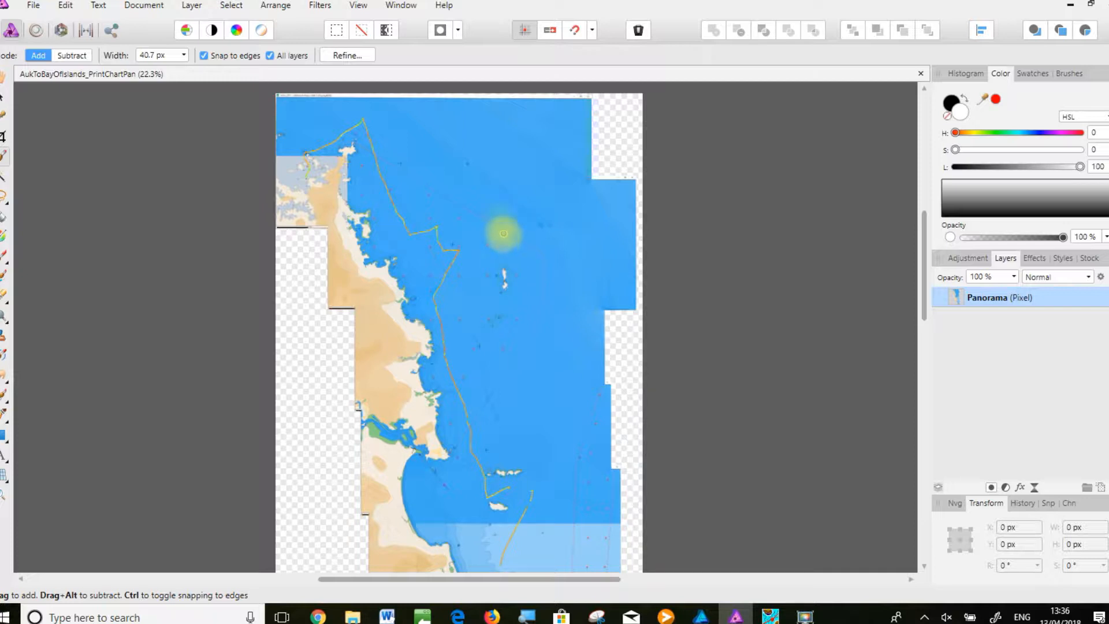
key(bracketright)
key(bracketright)
key(bracketright)
key(bracketright)
key(bracketright)
key(bracketright)
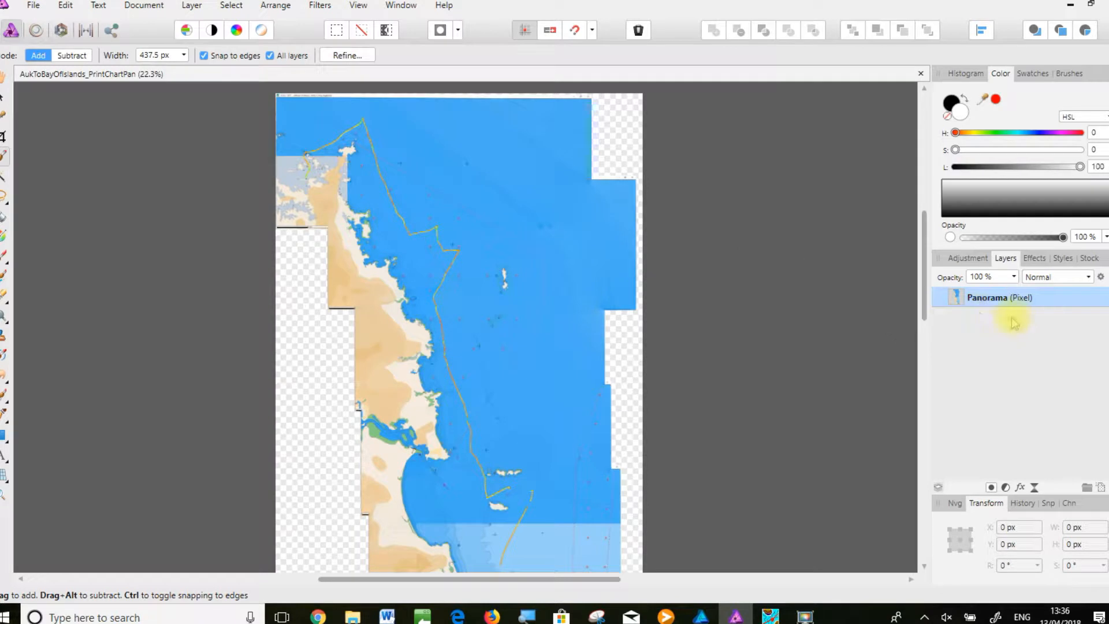
right_click(976, 298)
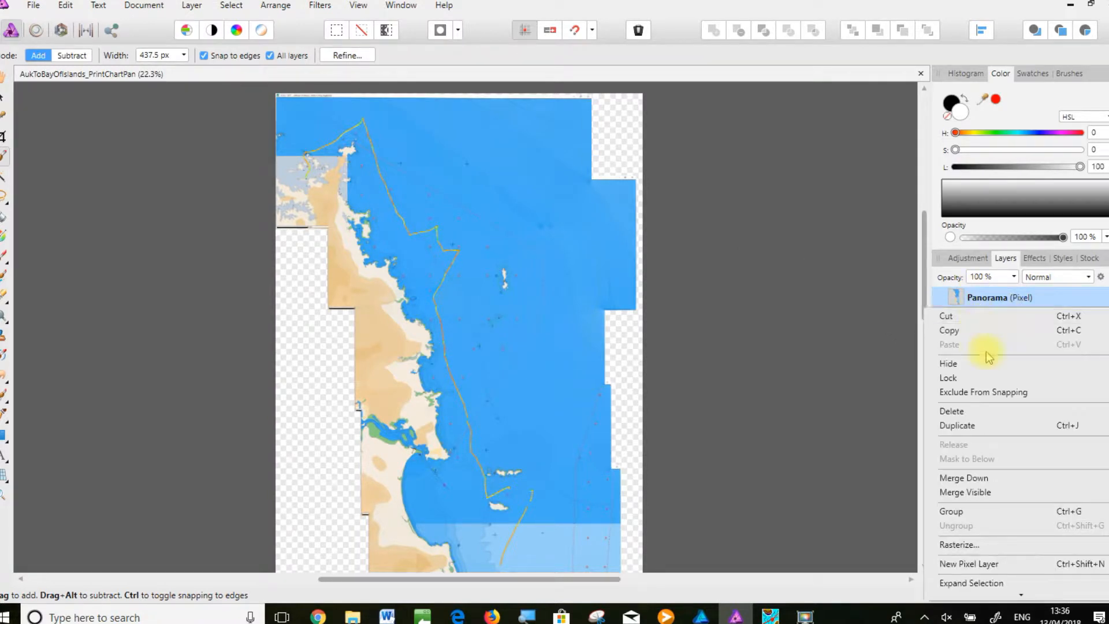
click(977, 425)
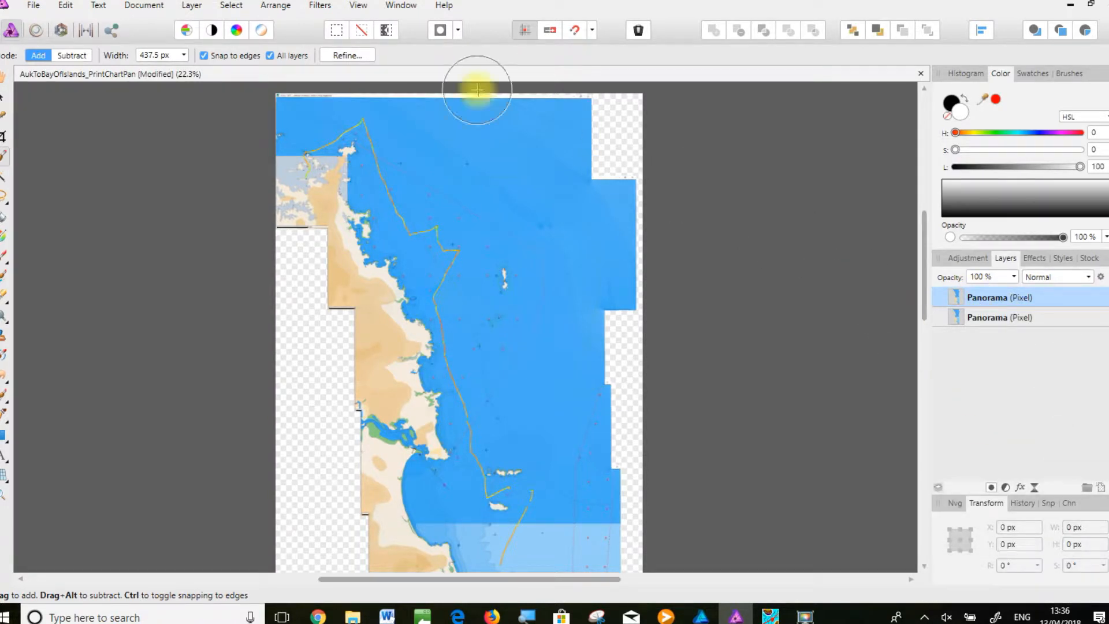
mouse_move(319, 137)
mouse_down()
mouse_move(352, 133)
mouse_move(399, 154)
mouse_move(442, 145)
mouse_move(493, 161)
mouse_move(510, 175)
mouse_move(508, 239)
mouse_up()
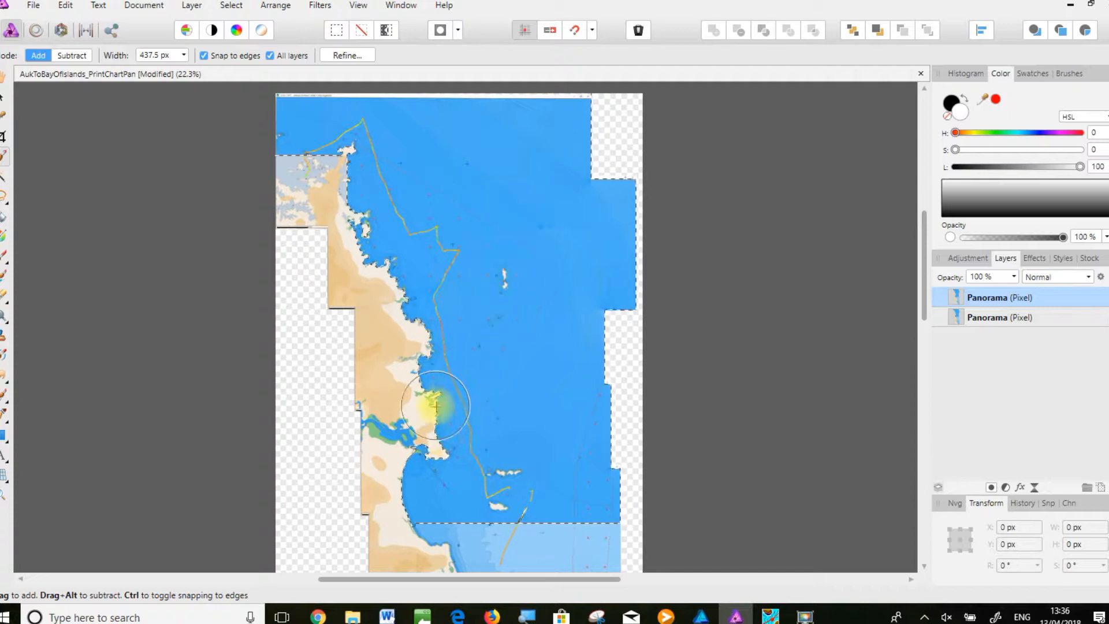
Add an HSL adjustment over the selected northern sea and shift its hue slightly
click(191, 5)
mouse_move(154, 124)
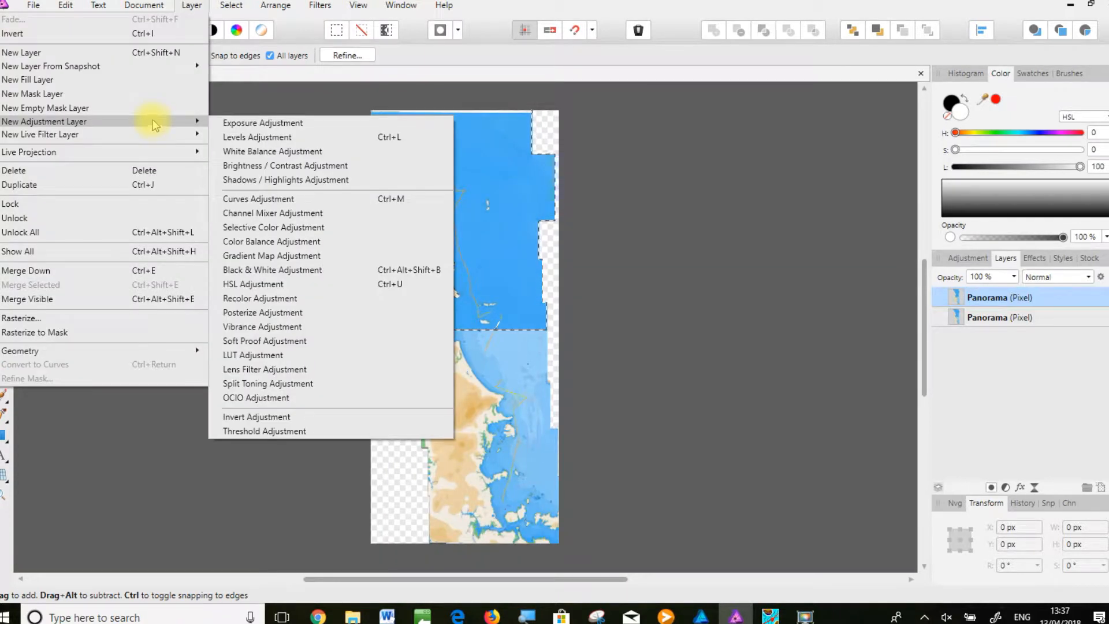
click(258, 286)
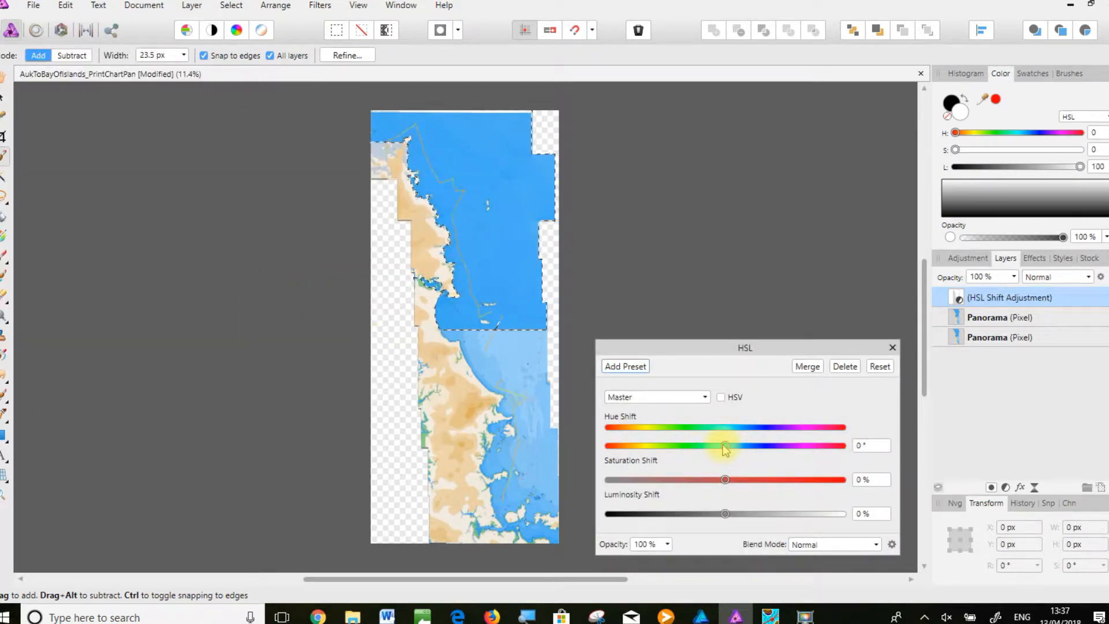
drag(725, 447, 735, 452)
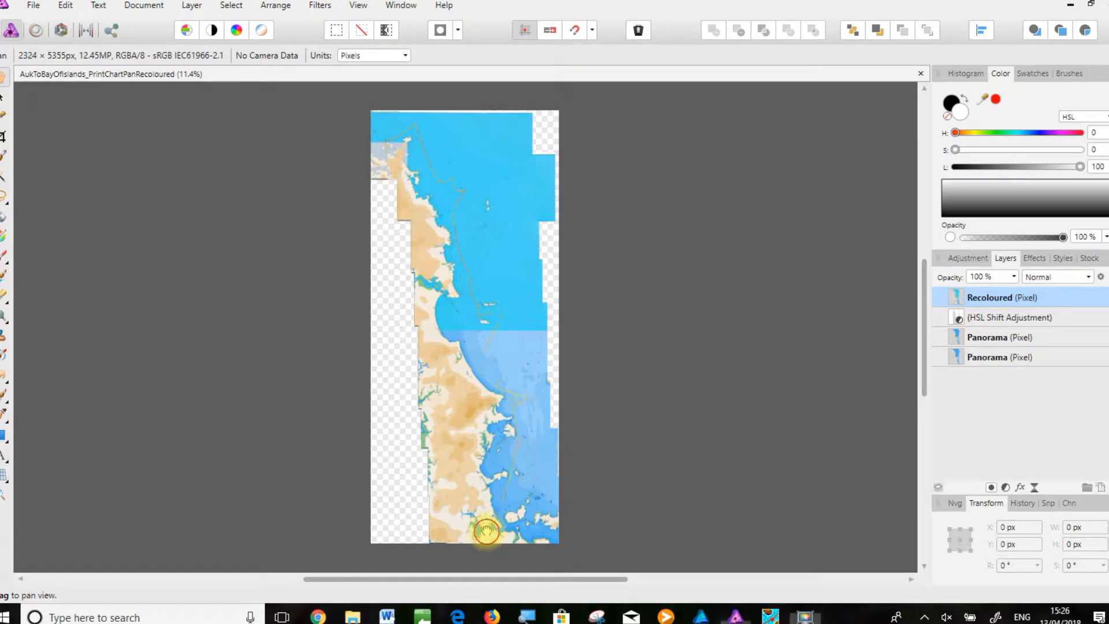
Choose the Pen tool at the Auckland harbour end of the chart and set its stroke colour to hue 65, saturation 100, luminosity 60
drag(486, 530, 486, 526)
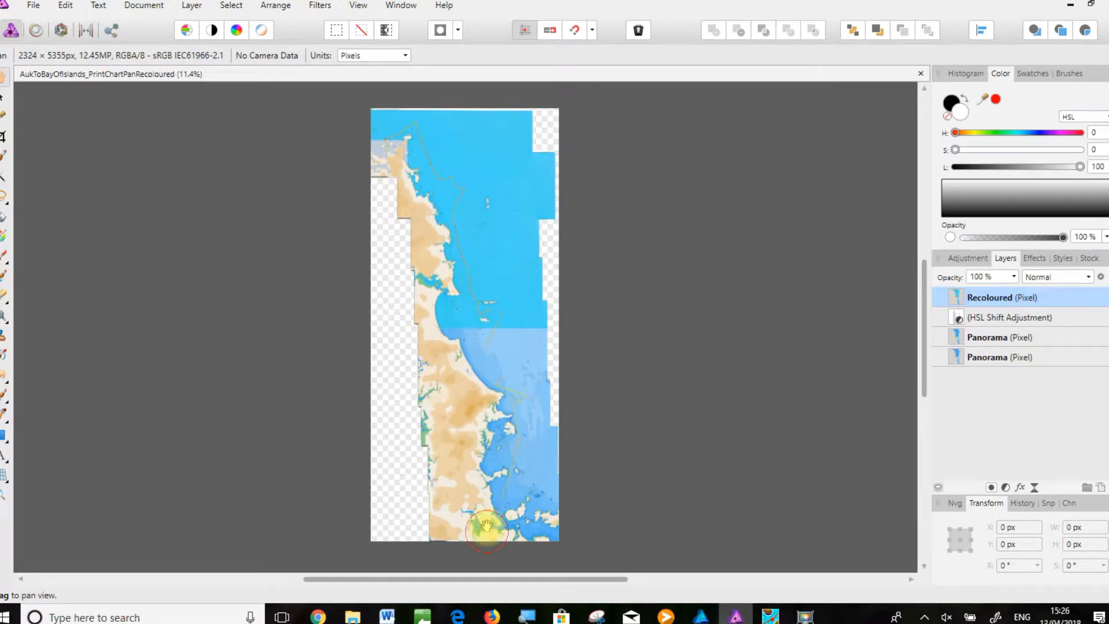
scroll(490, 524, up, 5)
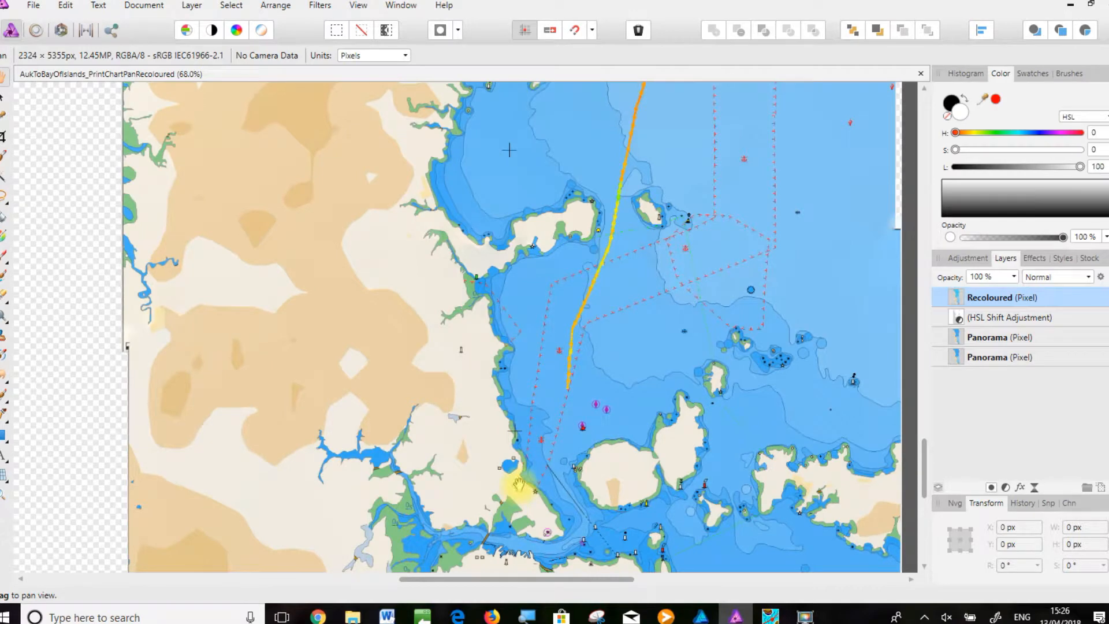
drag(517, 483, 485, 328)
scroll(485, 328, up, 3)
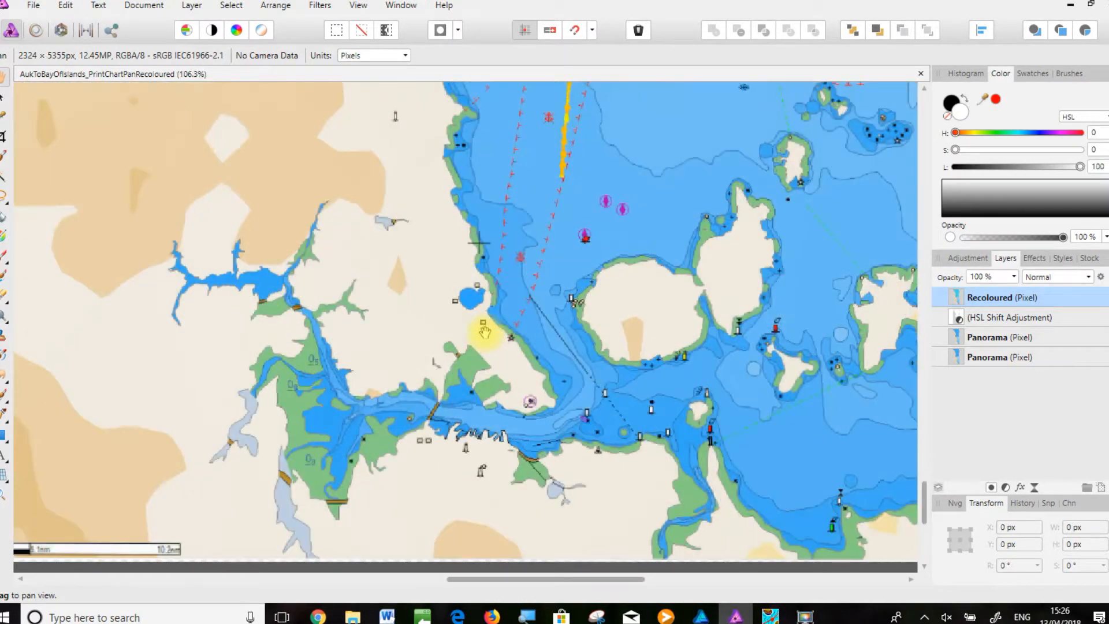
scroll(484, 333, up, 2)
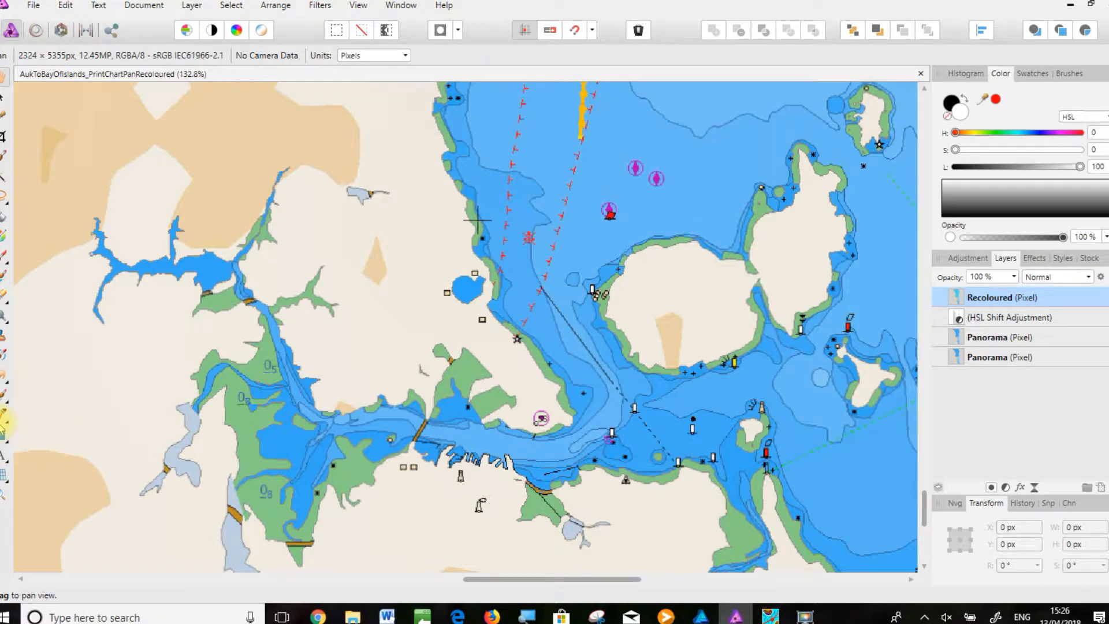
click(5, 416)
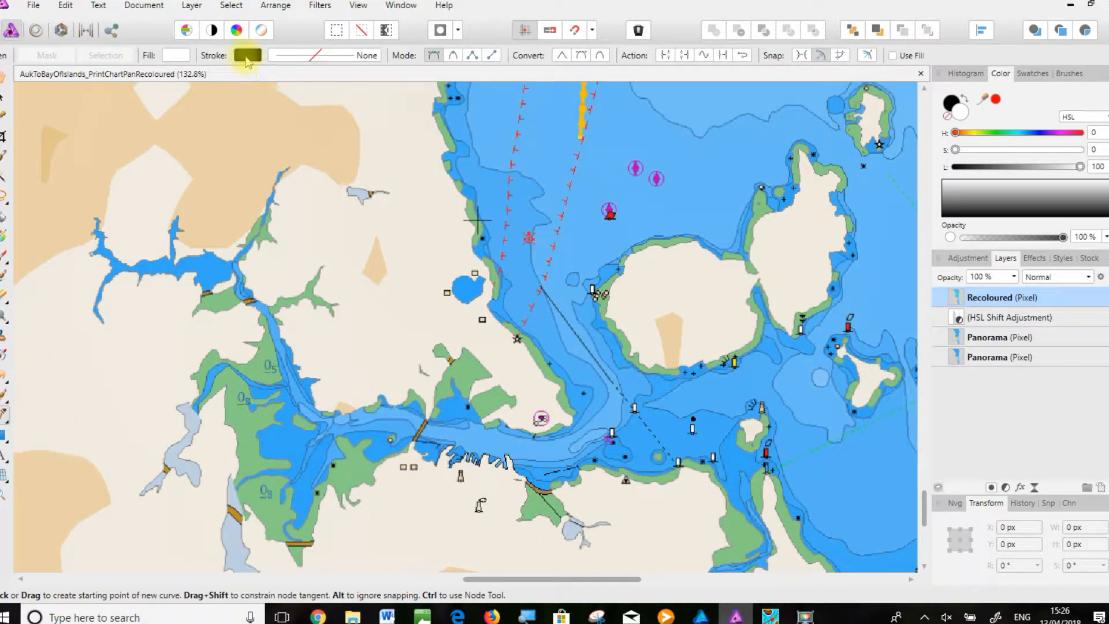
click(247, 57)
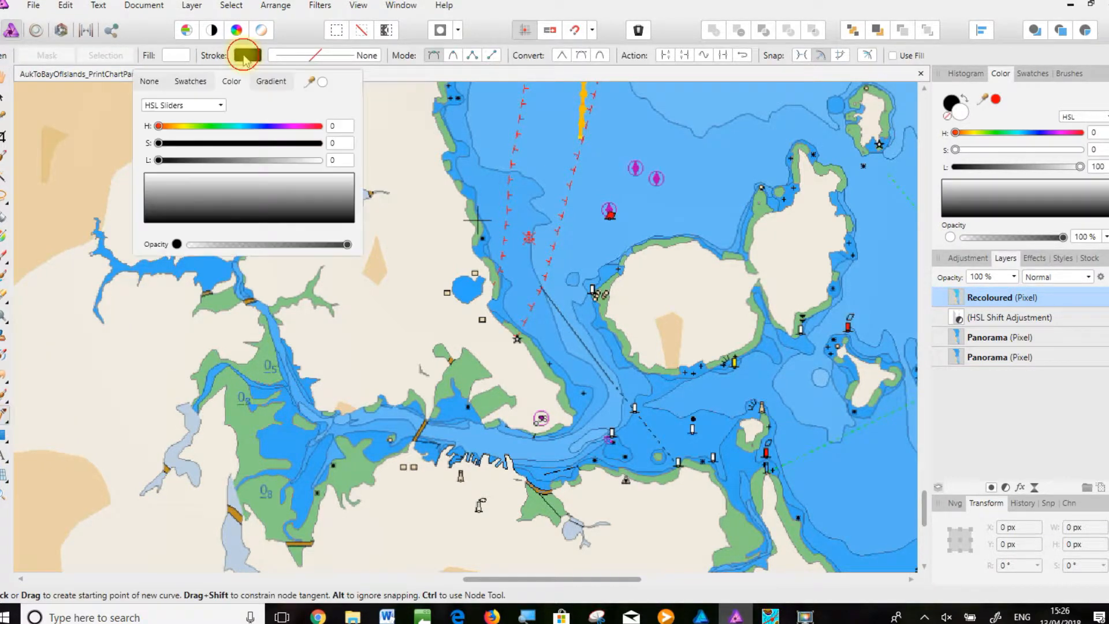
click(195, 127)
drag(159, 148, 371, 166)
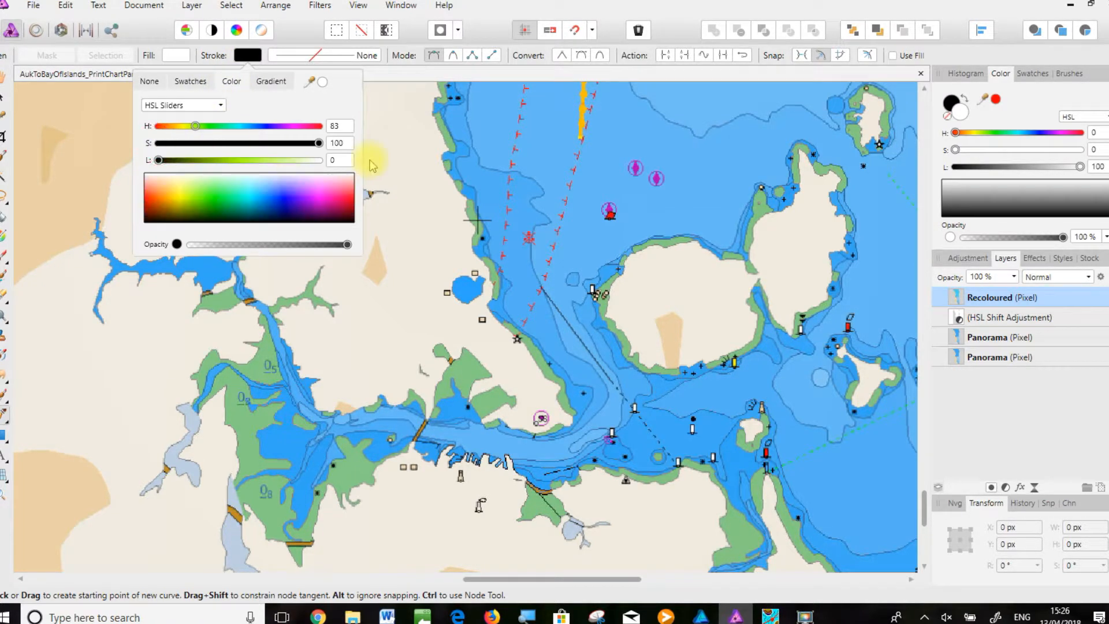
drag(159, 160, 258, 160)
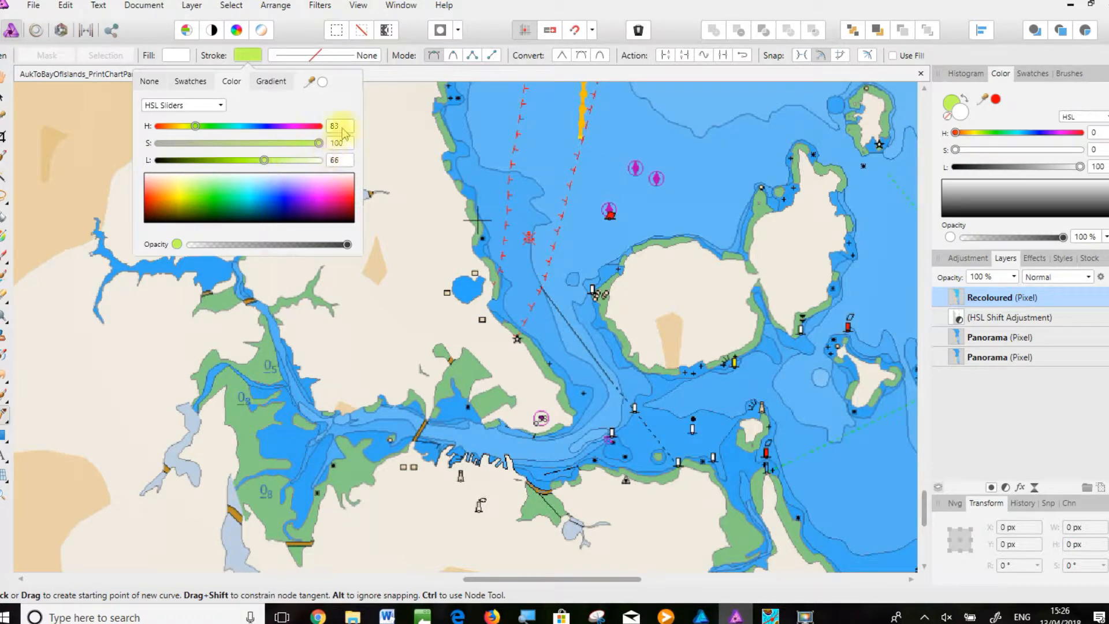
text(65)
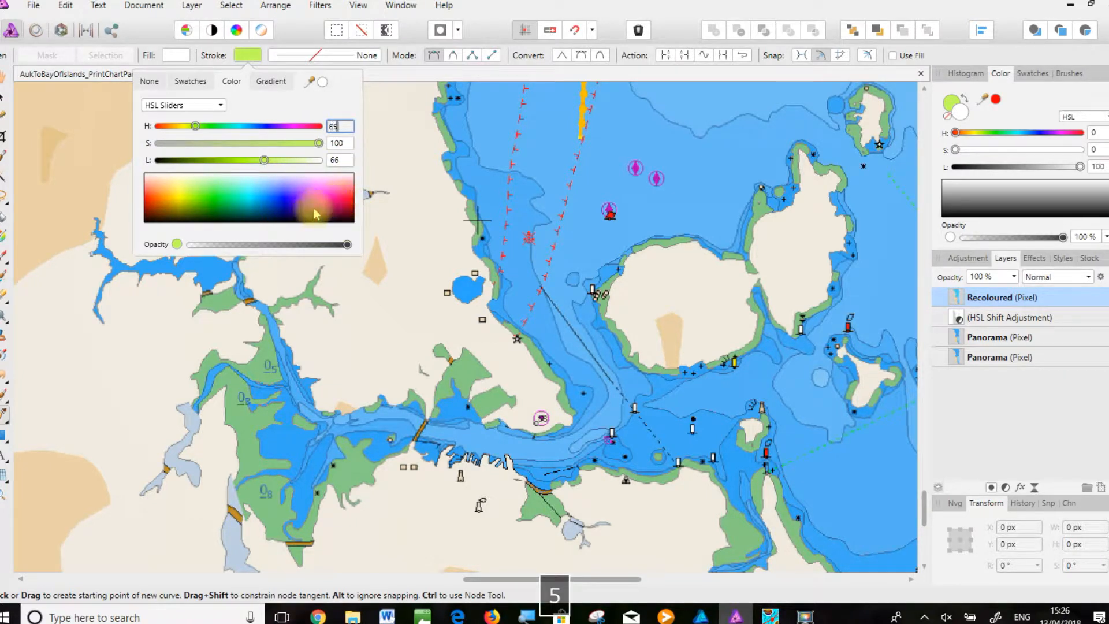
click(339, 162)
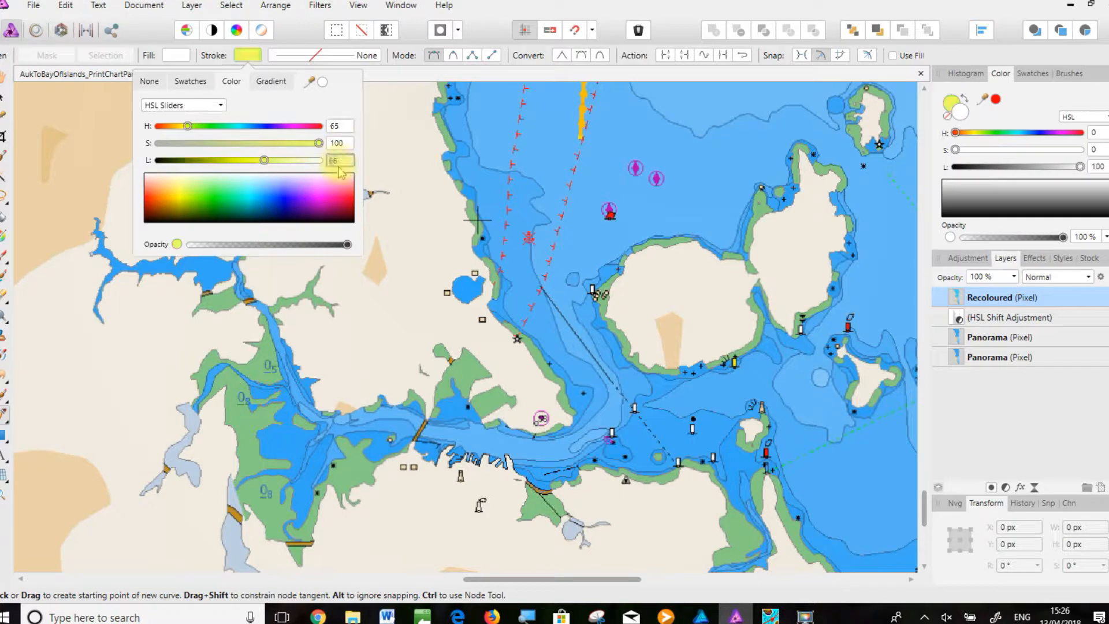
text(60)
key(Return)
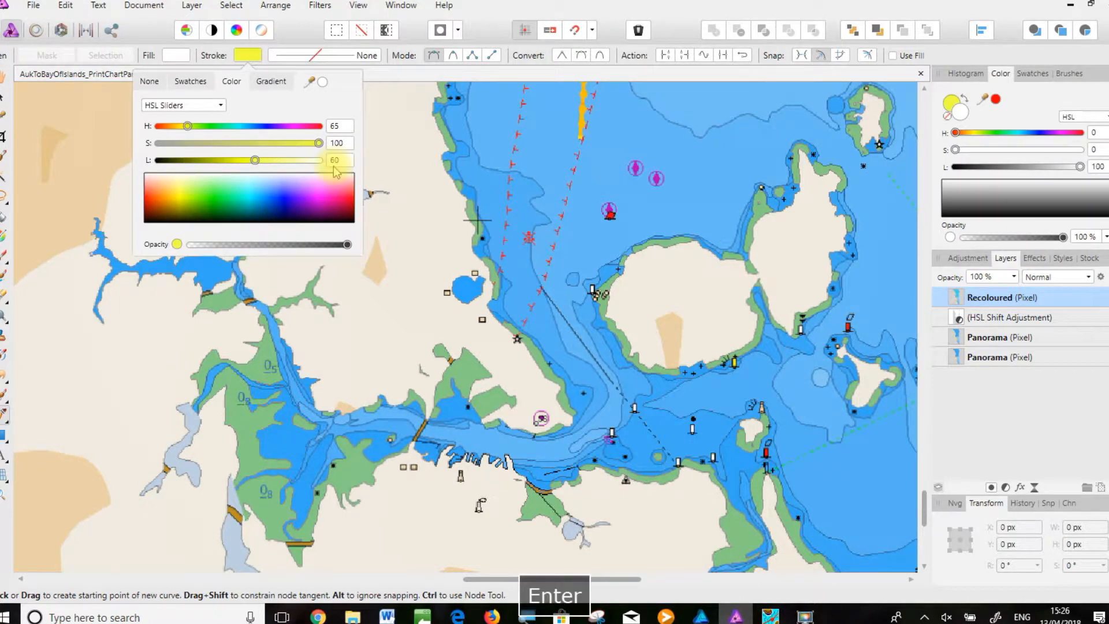
Set the pen stroke width to 5 pt
click(364, 60)
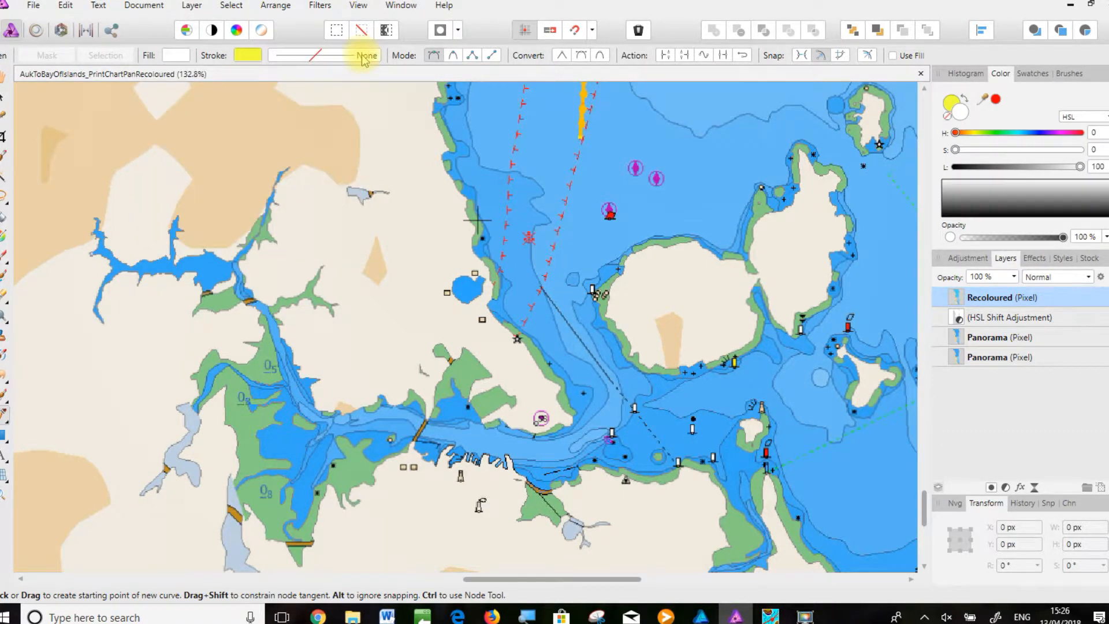
click(357, 56)
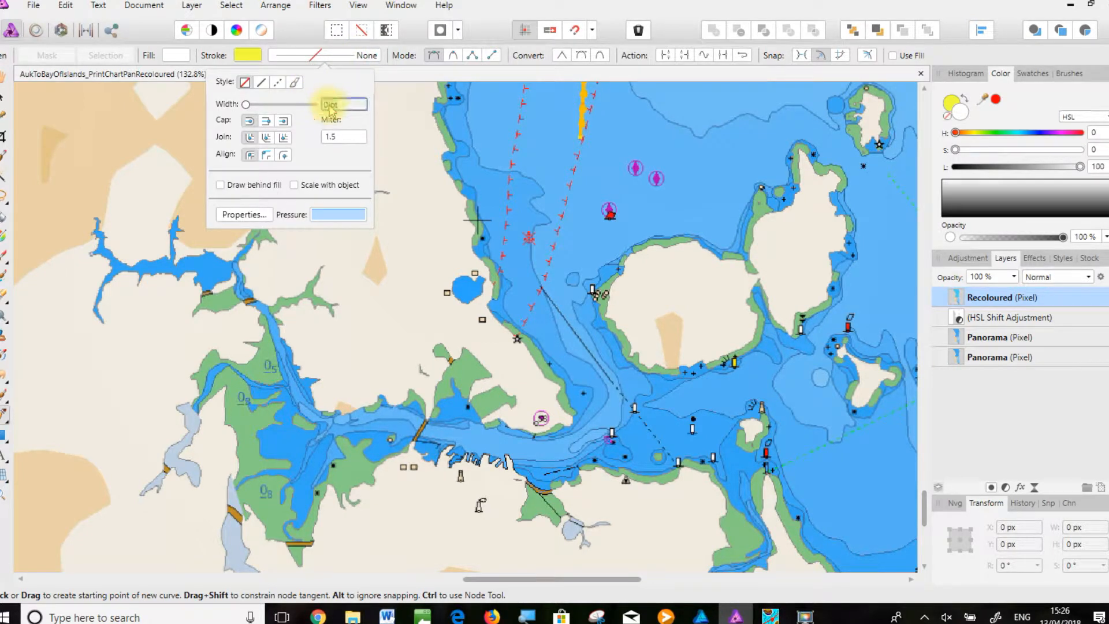
text(3)
key(Return)
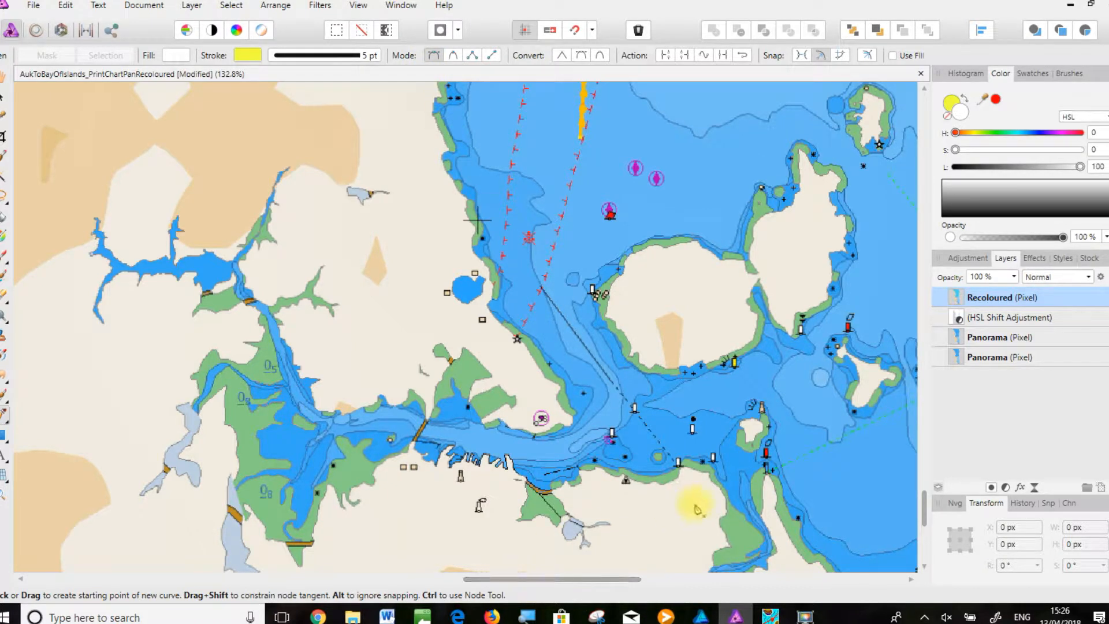
In smart mode, start the missing track in the southern inlet and place nodes past the small island to about X 1753, Y 5139 px
click(454, 56)
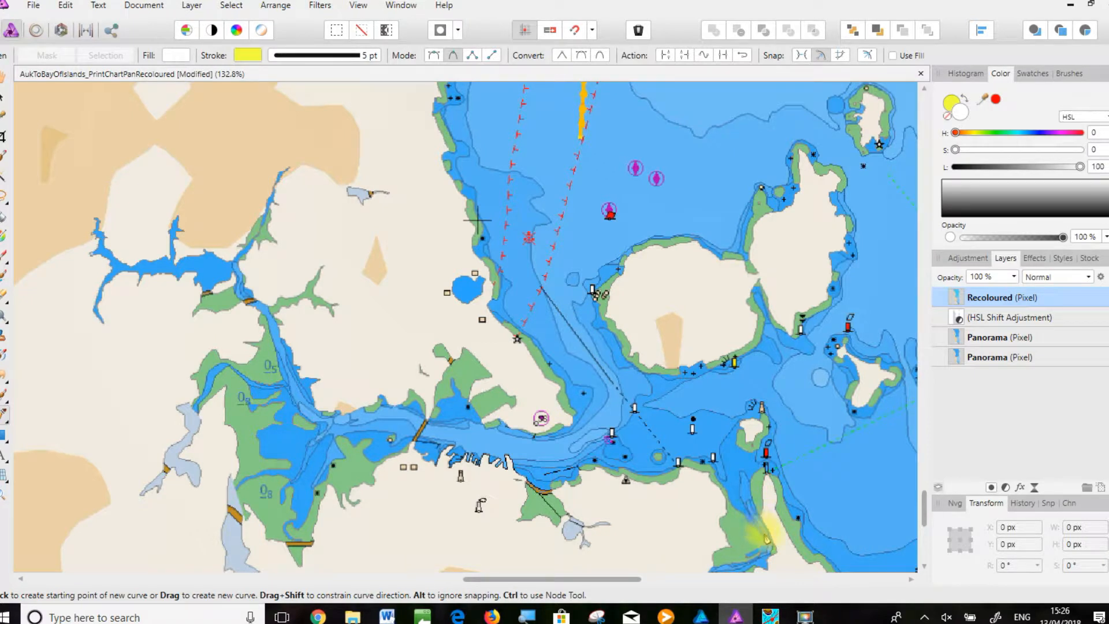
click(765, 531)
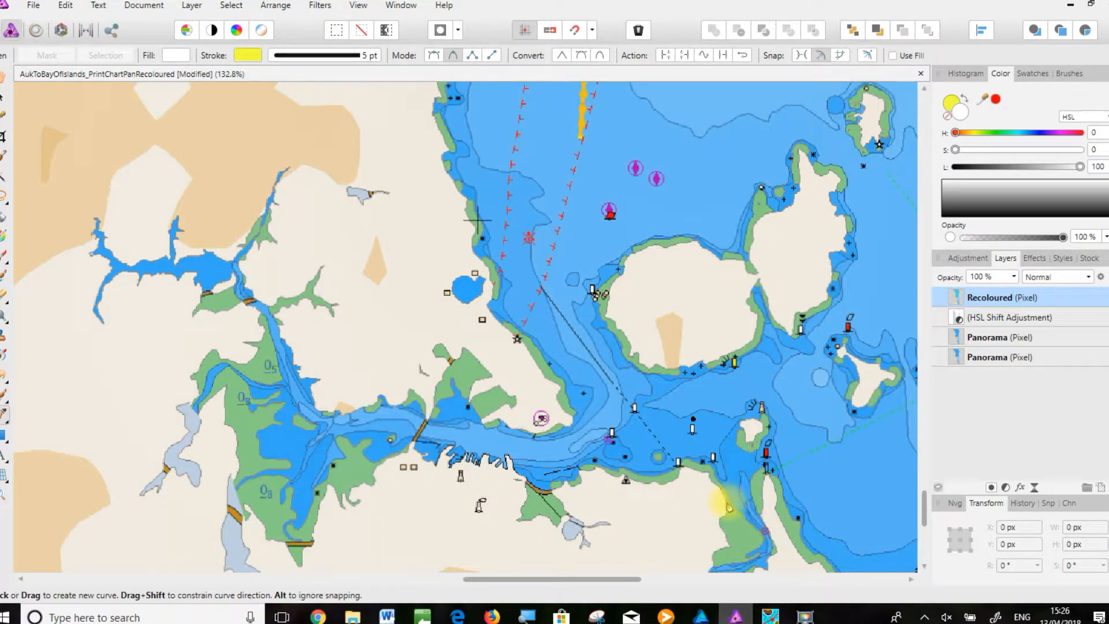
click(734, 502)
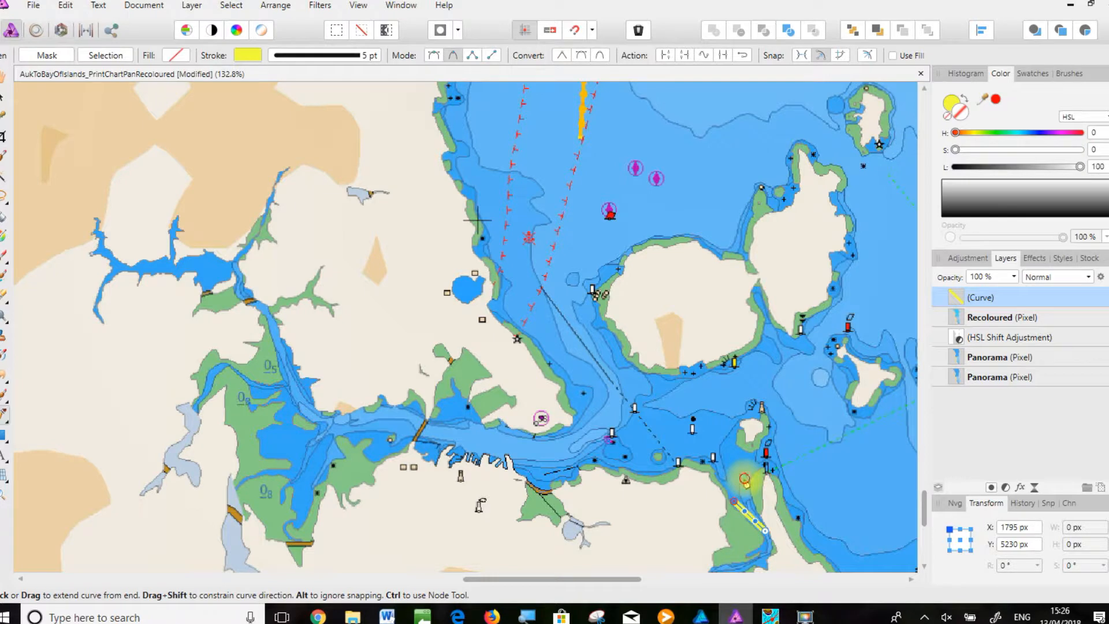
click(744, 478)
click(747, 461)
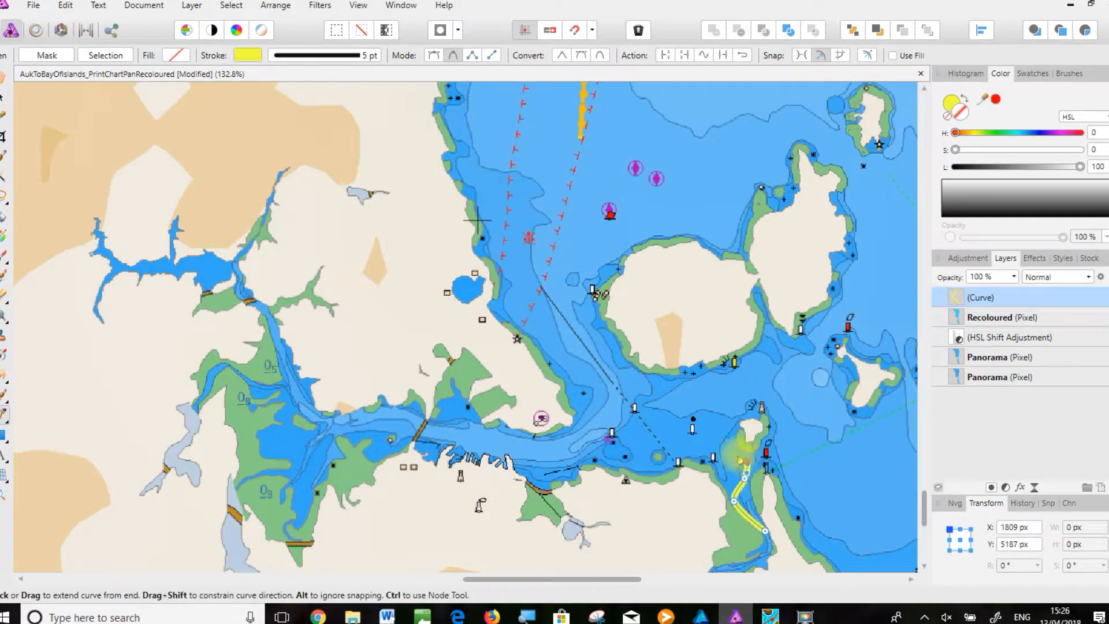
click(717, 440)
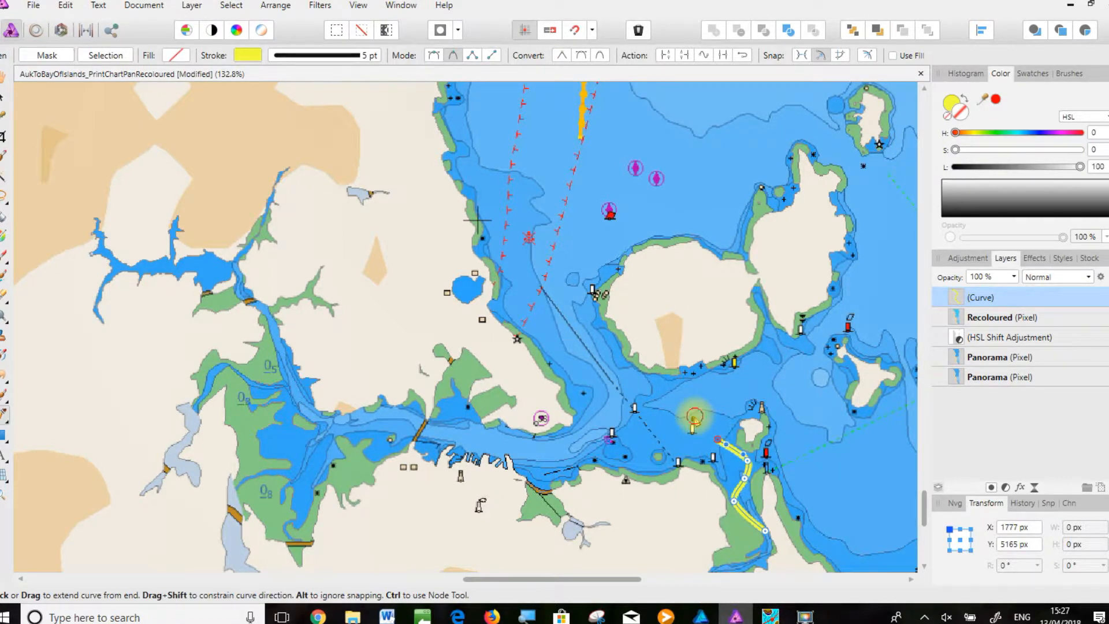
click(694, 415)
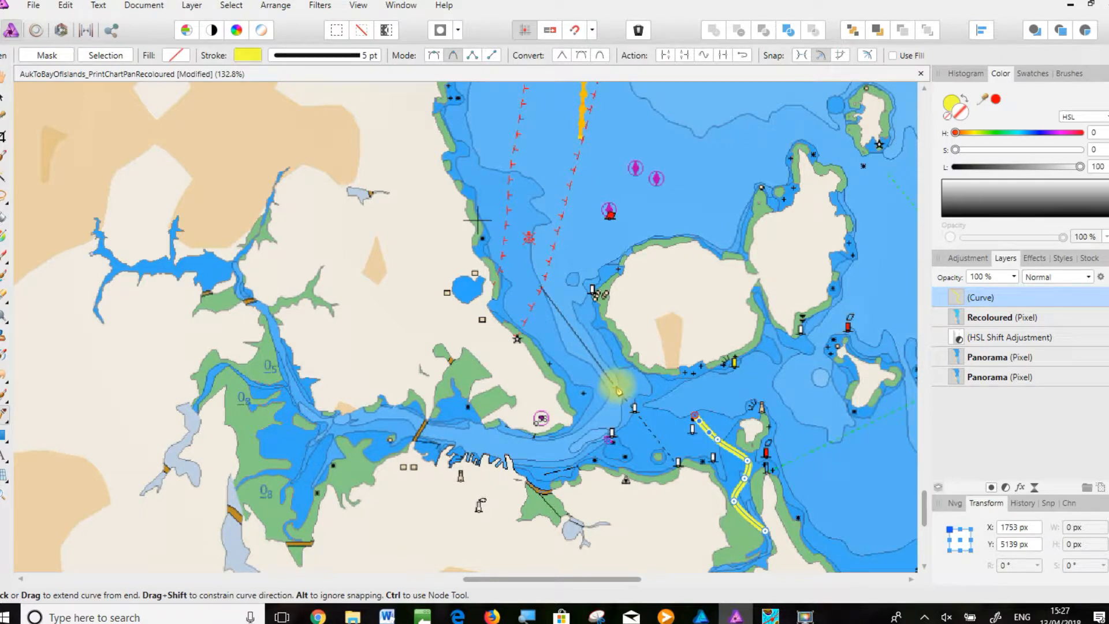
Extend the curve through the channel between mainland and large island, bending north onto the recorded orange track at about X 1636, Y 4798 px
click(616, 383)
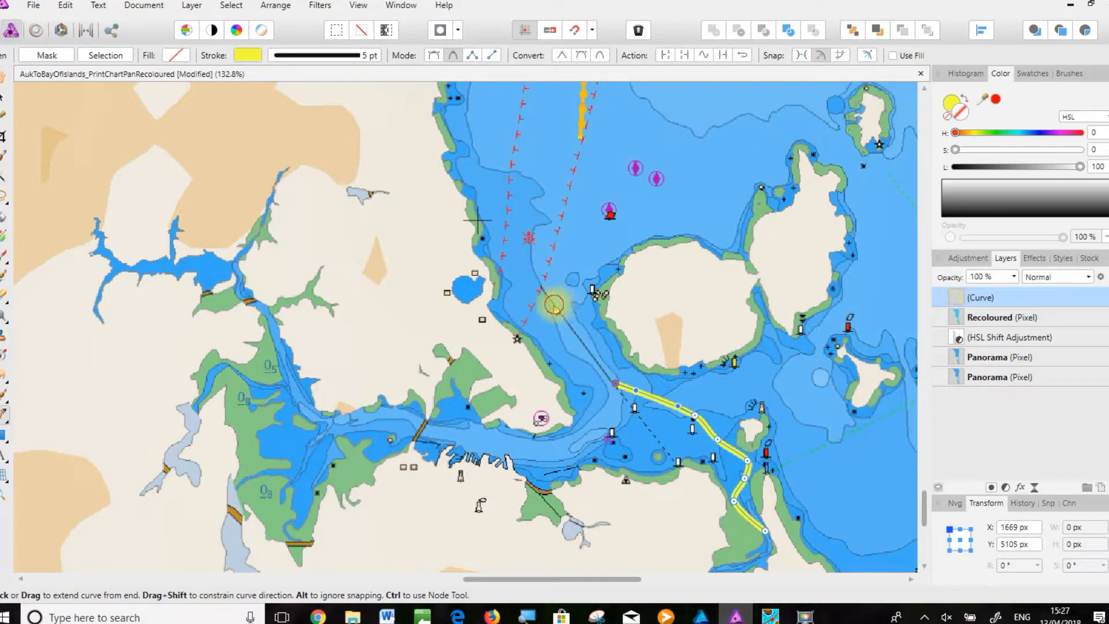
drag(554, 304, 539, 260)
click(573, 175)
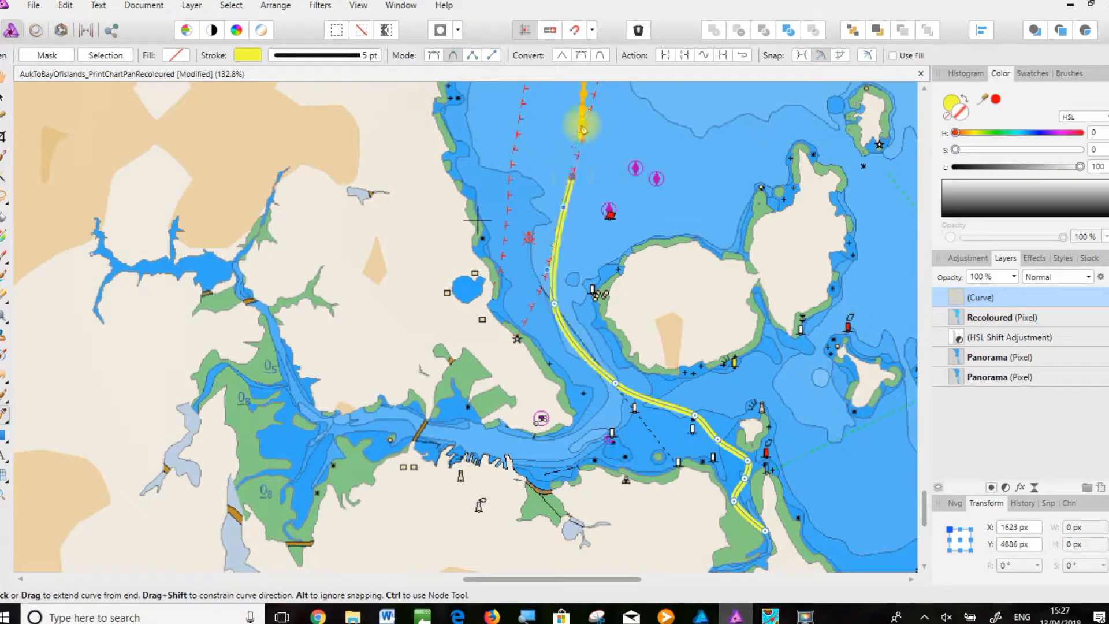
click(581, 138)
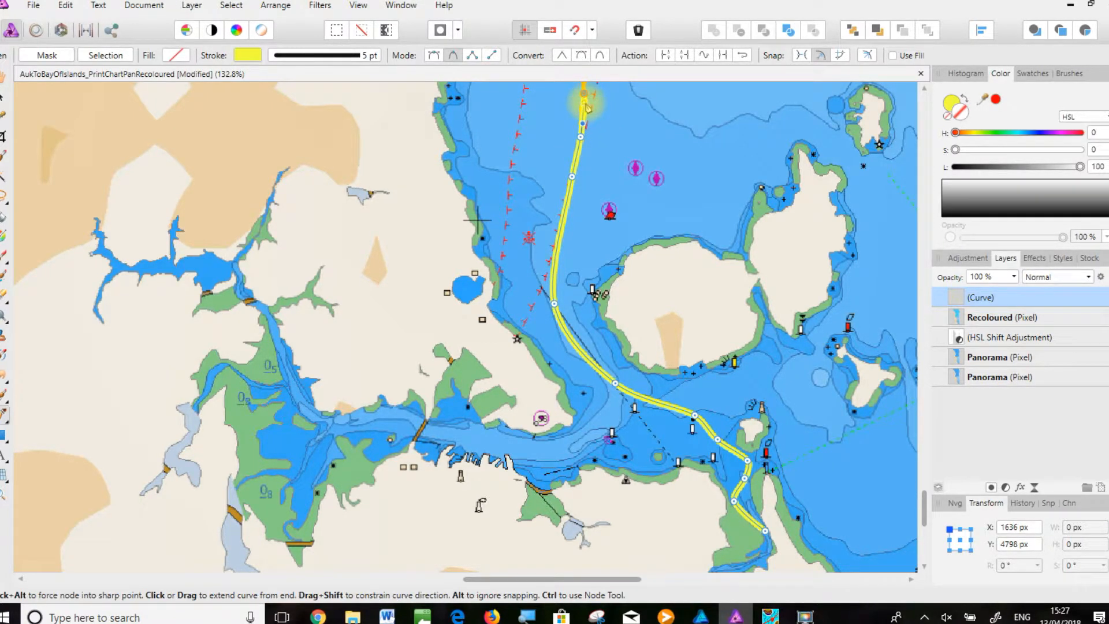
Trace the recorded track north between the peninsula and the small island, ending at about X 1749, Y 4376 px
key(space)
drag(635, 118, 552, 605)
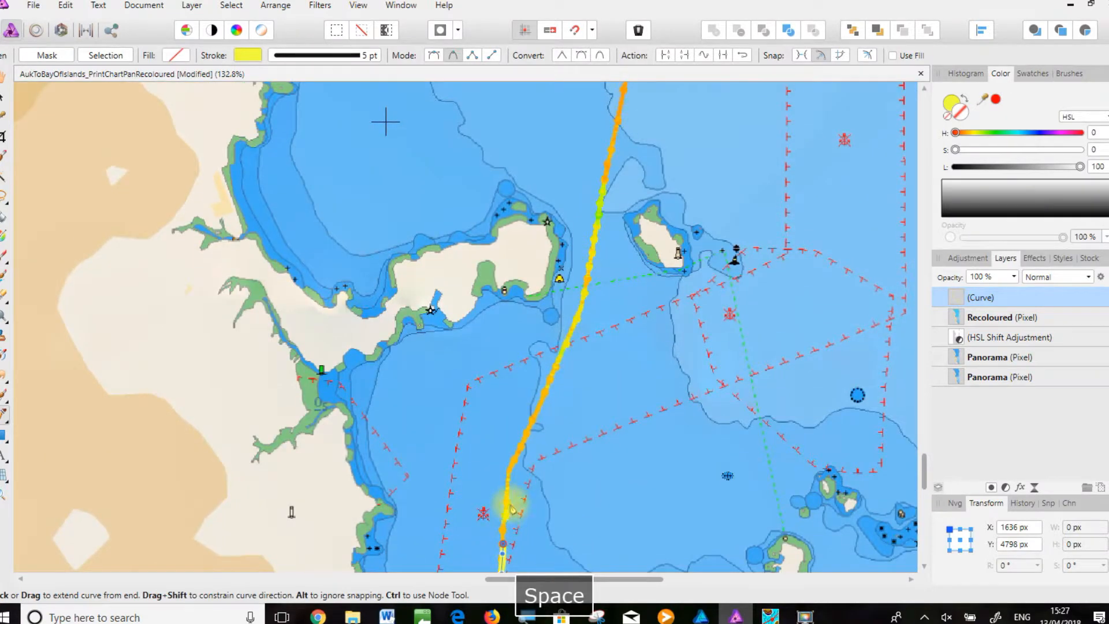
click(506, 490)
click(528, 428)
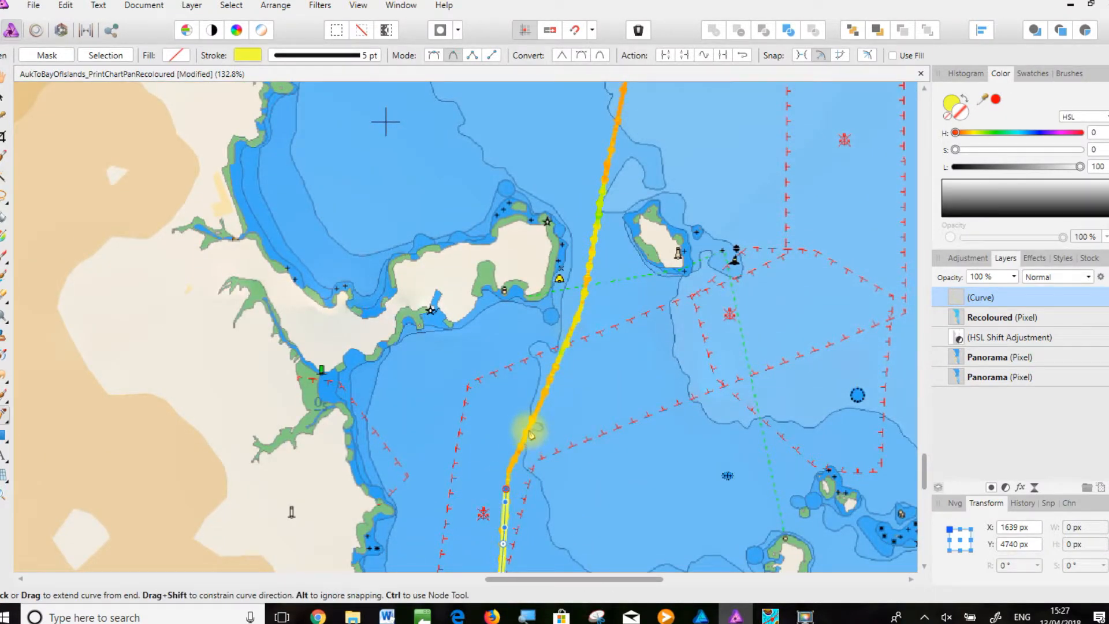
click(575, 326)
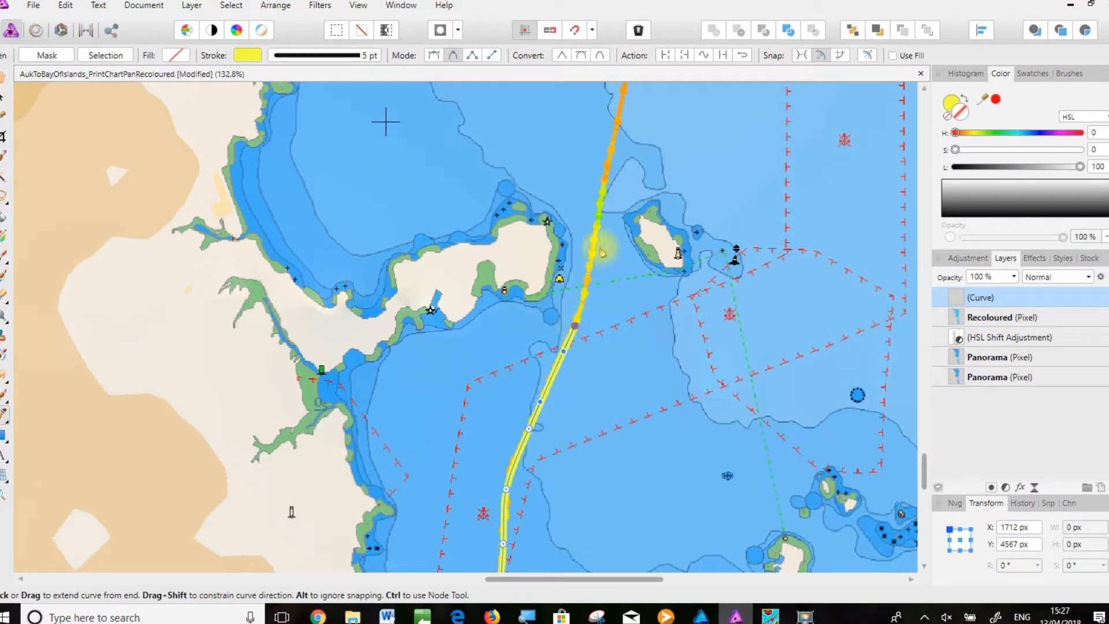
click(611, 147)
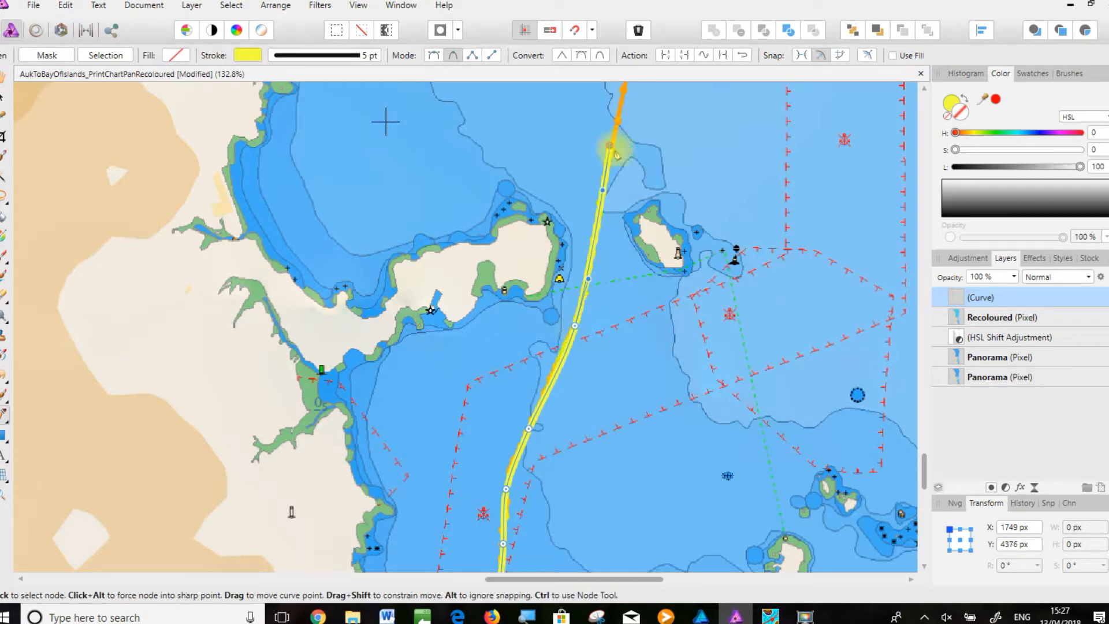
Trace the track across the bay, around its slight bend and north past the island and headland to about X 1772, Y 3772 px
drag(653, 129, 553, 335)
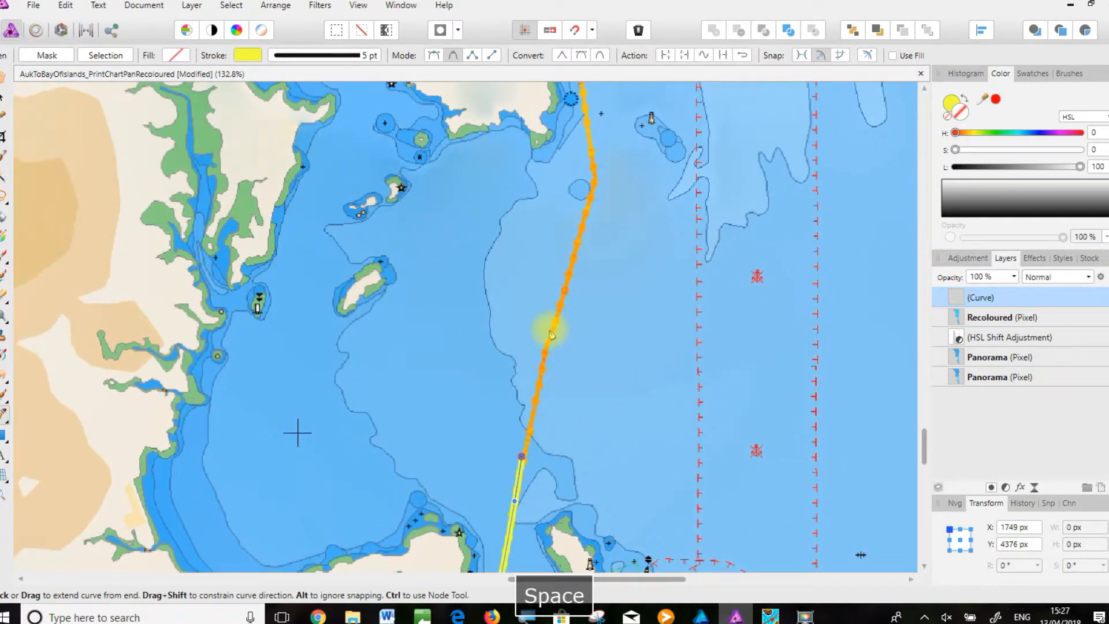
click(550, 330)
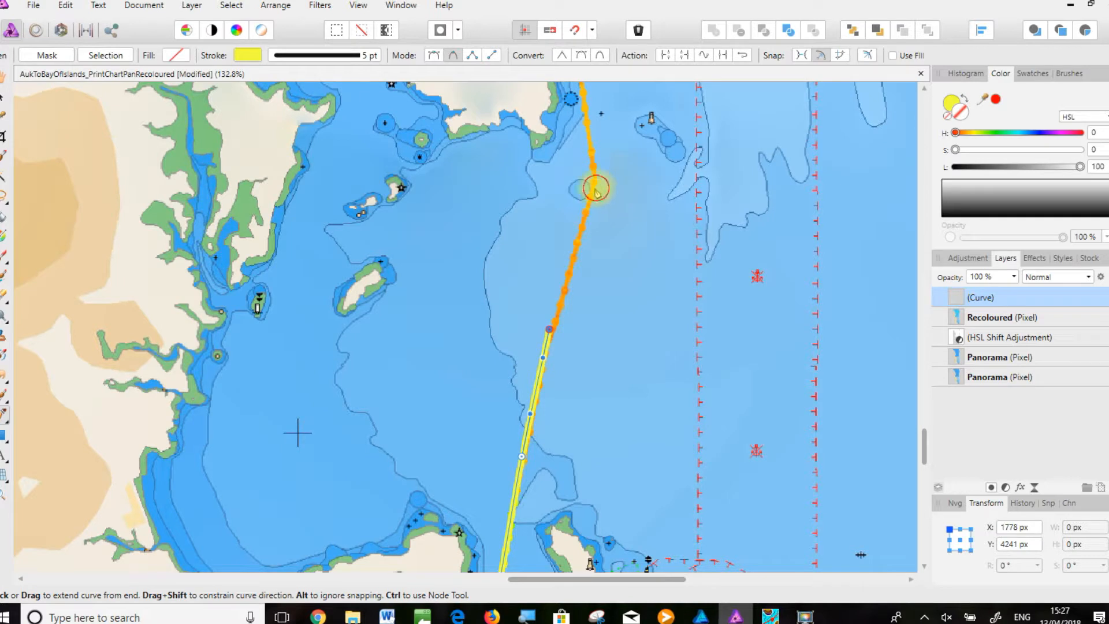
click(596, 188)
click(589, 141)
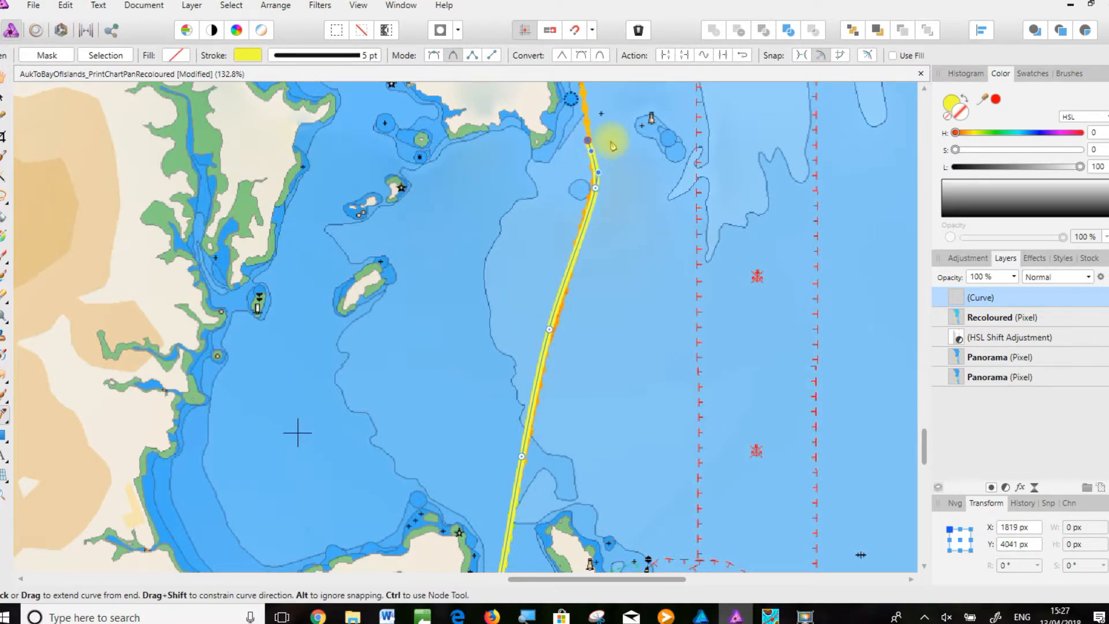
drag(631, 116, 546, 267)
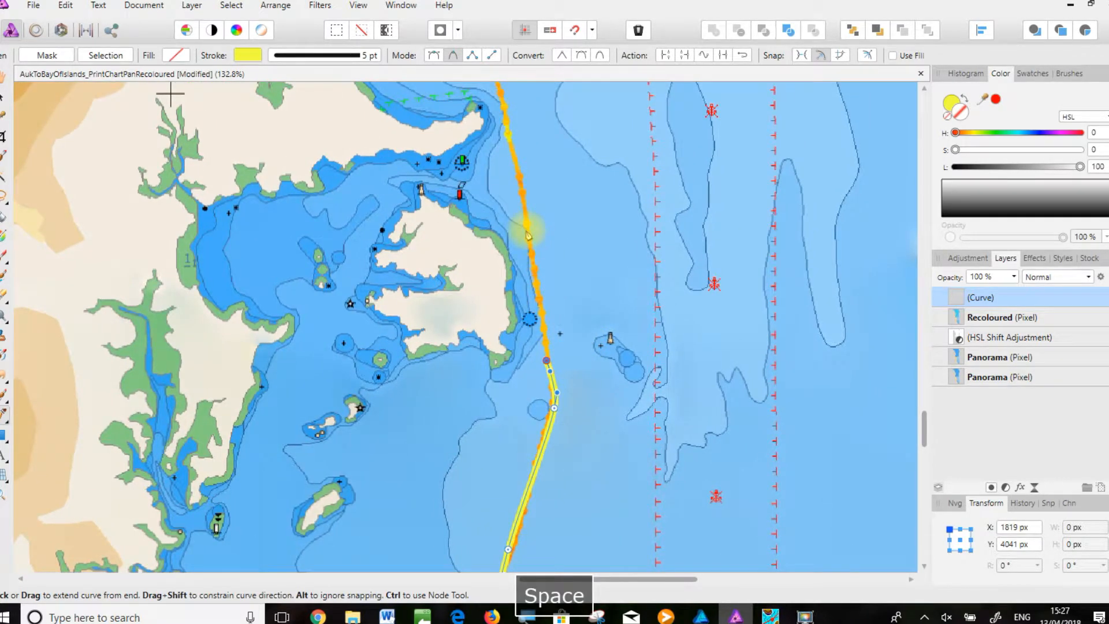
click(525, 229)
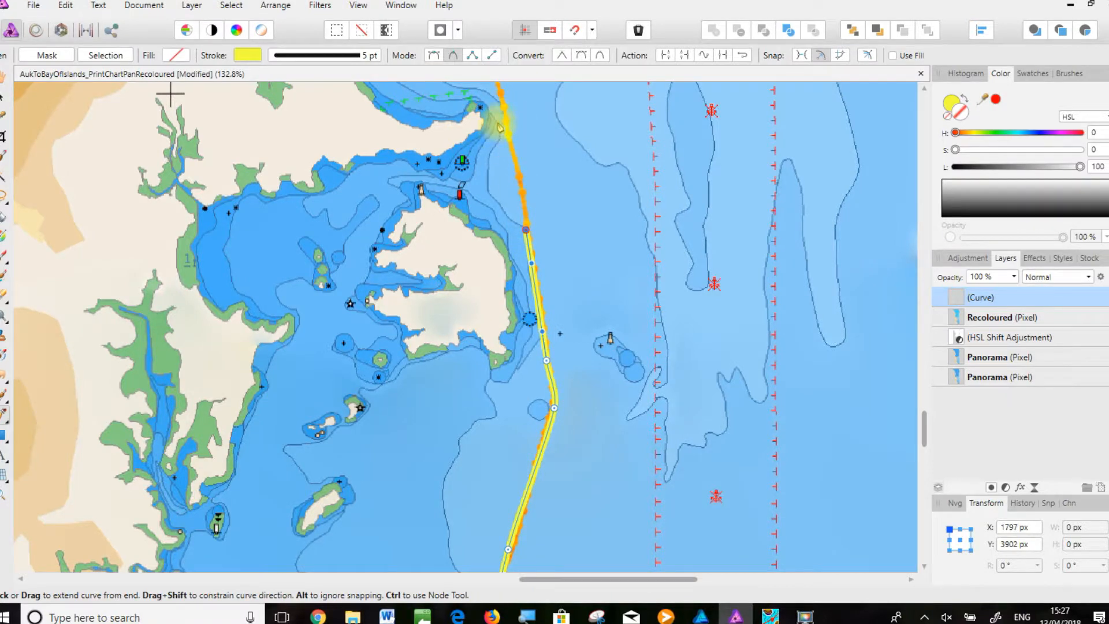
click(503, 110)
Trace the rounded bend north of the headland and continue northeast along the track to about X 1875, Y 3598 px
drag(572, 113, 604, 462)
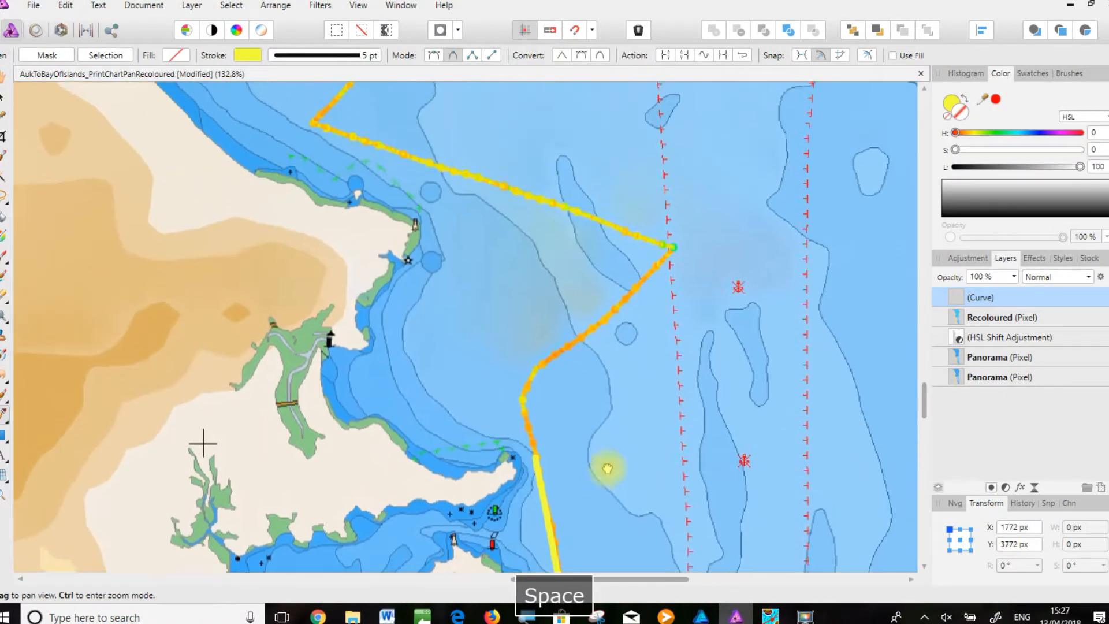
click(525, 386)
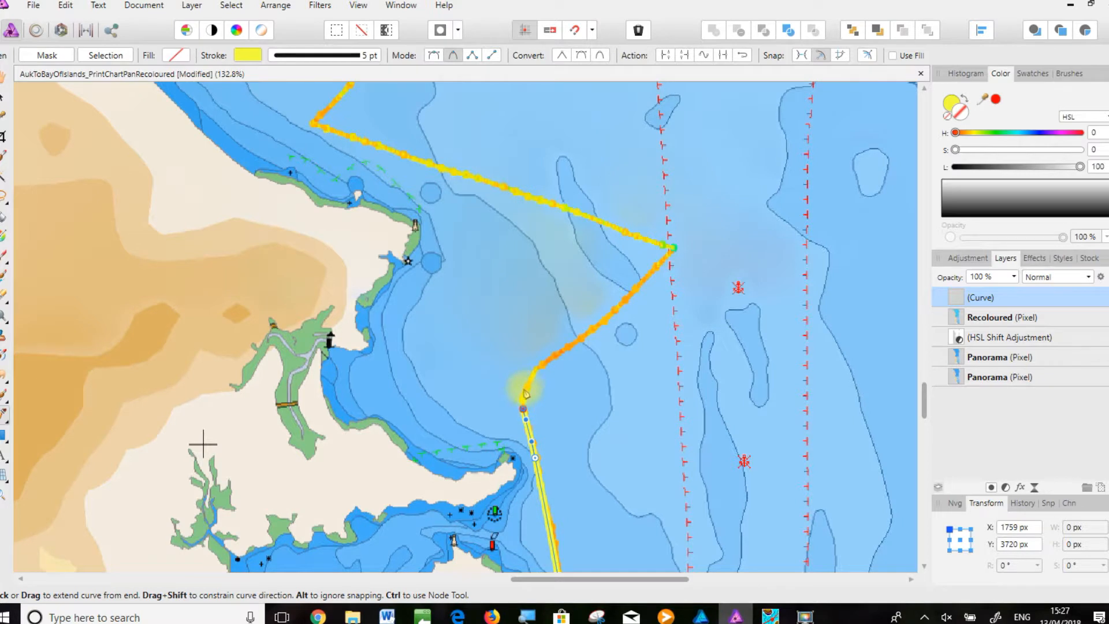
click(541, 361)
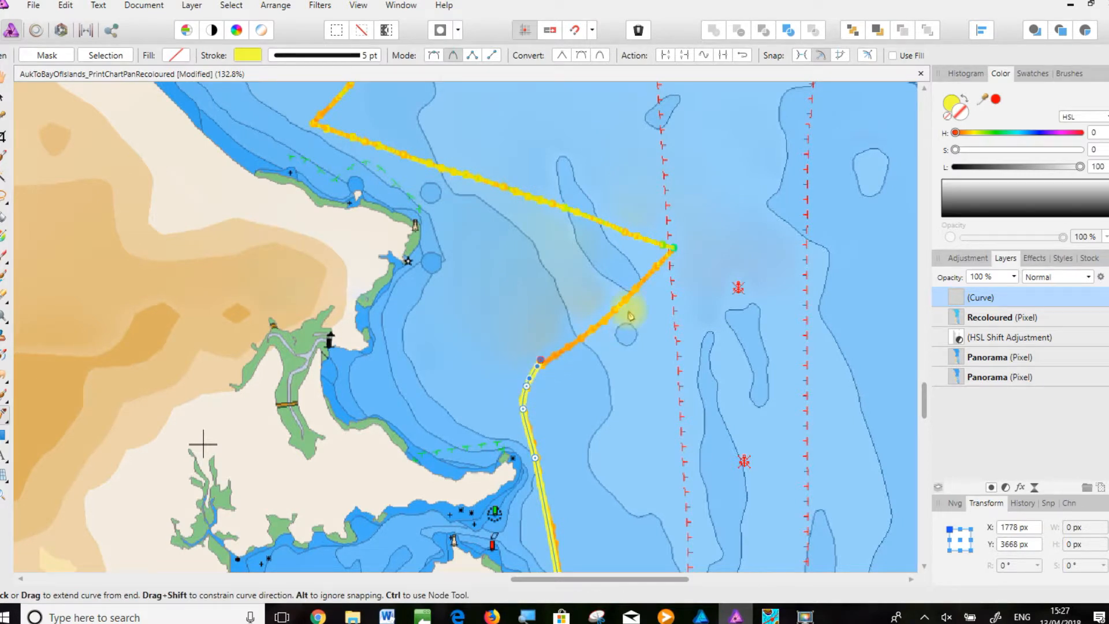
click(632, 295)
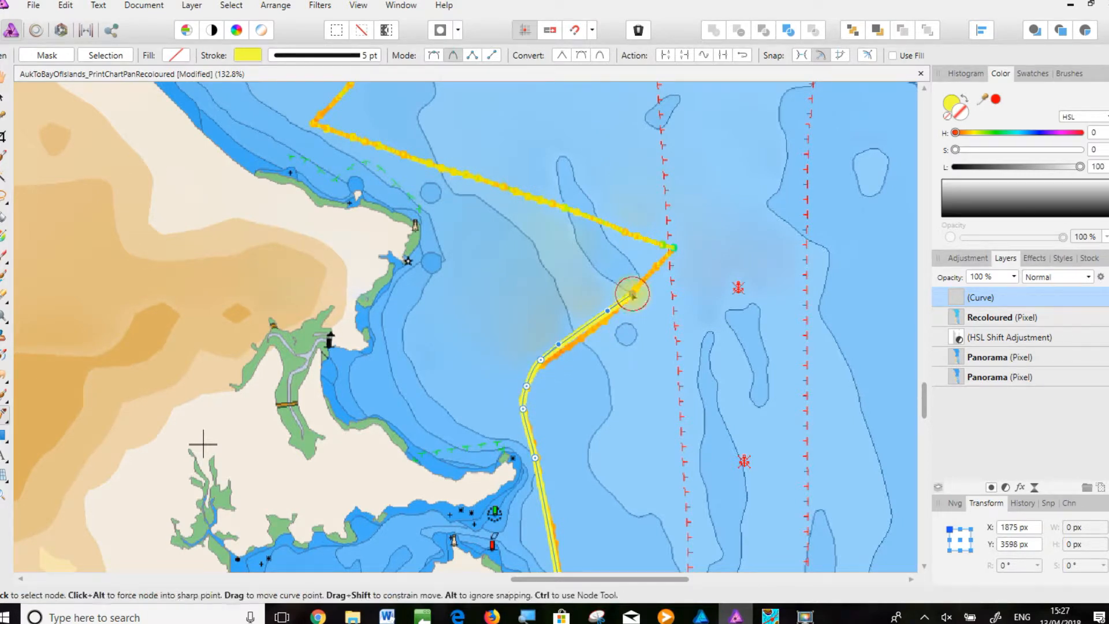
click(674, 249)
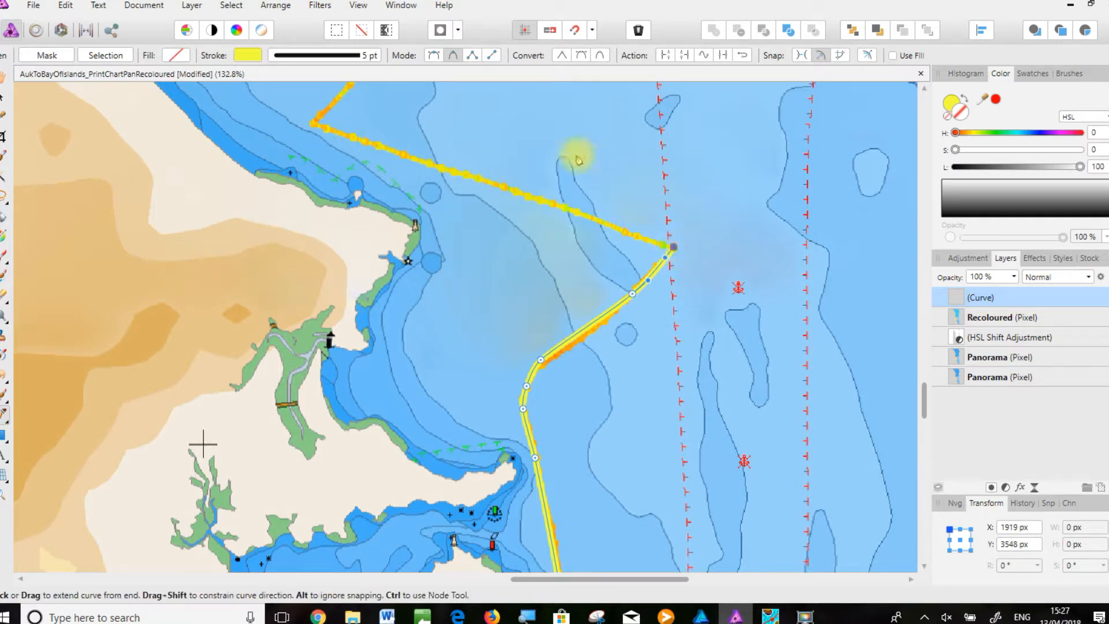
click(434, 55)
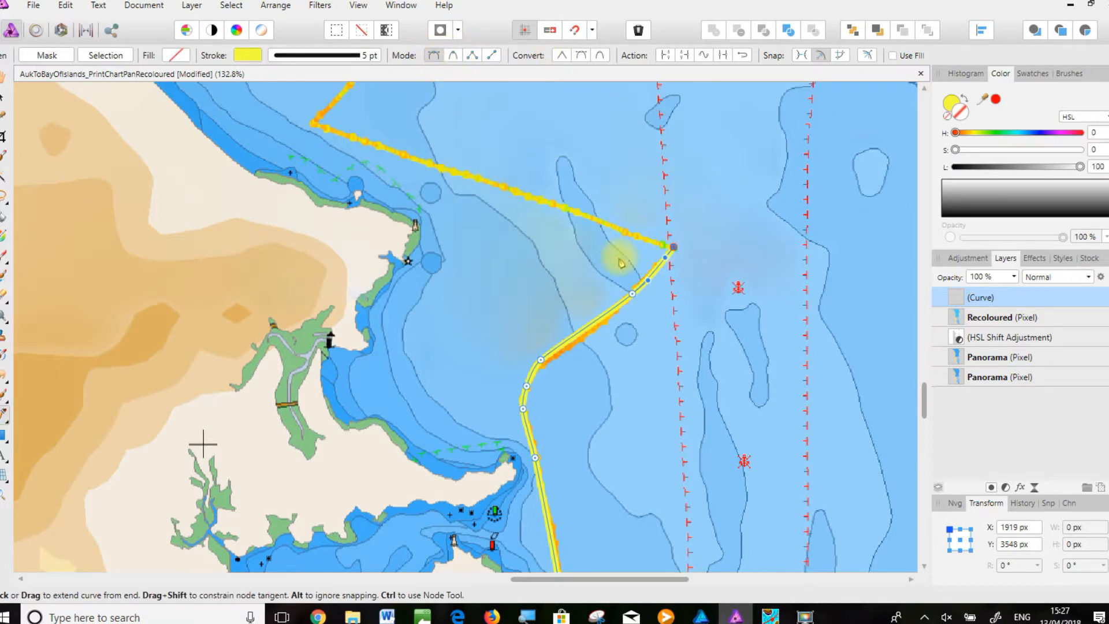
alt+click(615, 225)
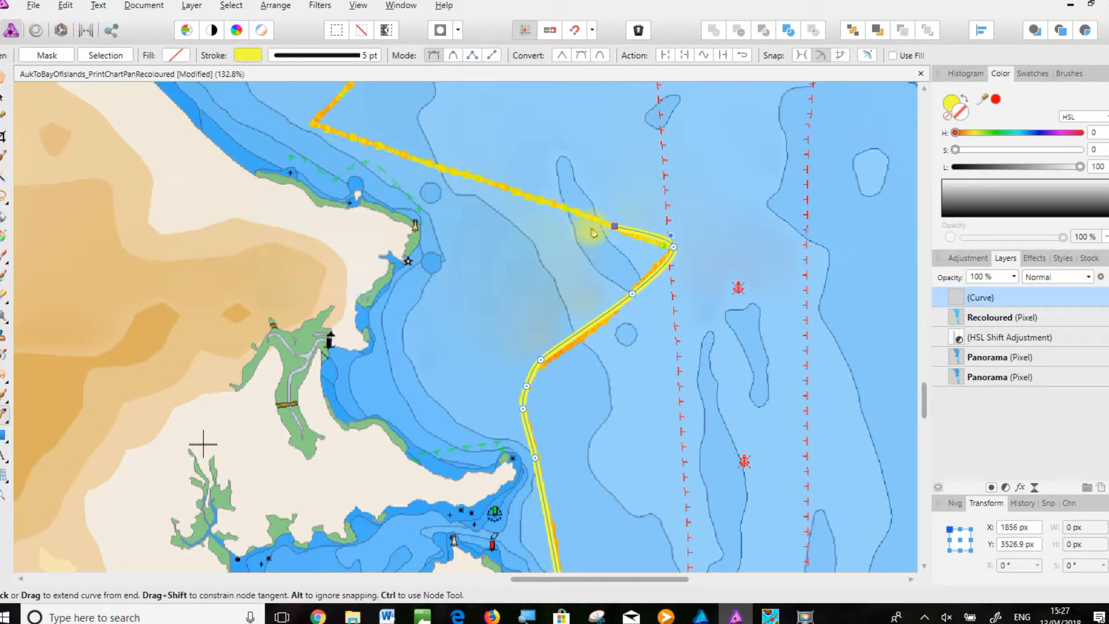
key(ctrl+z)
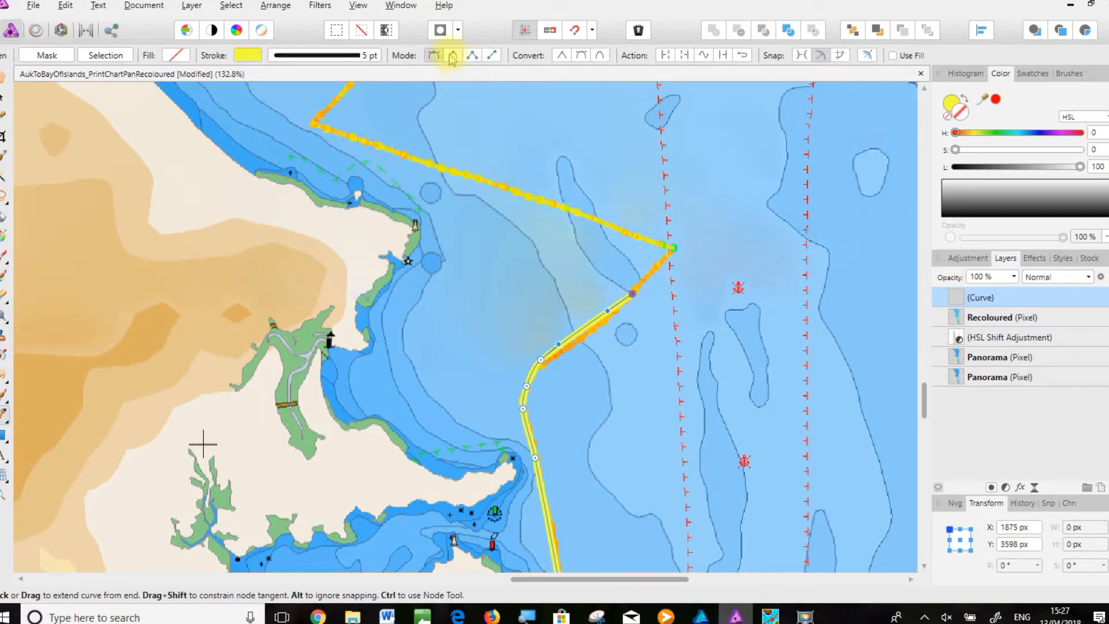
In pen mode, continue with a sharp corner at the easternmost turn, about X 1918, Y 3549 px, and one node along the northwest leg
click(433, 55)
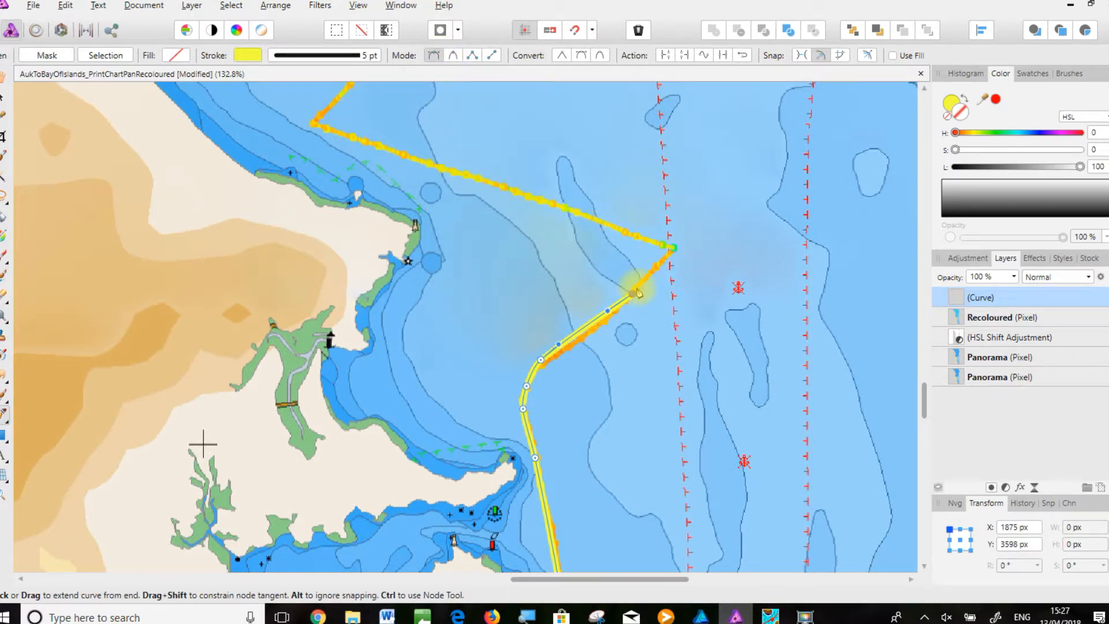
drag(631, 293, 648, 281)
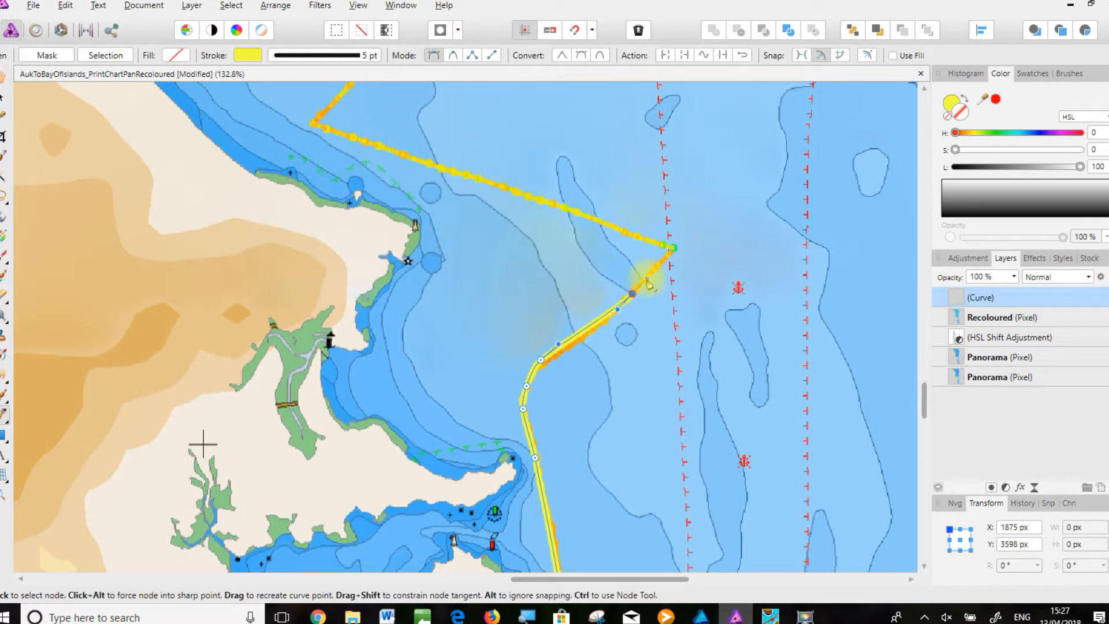
click(672, 250)
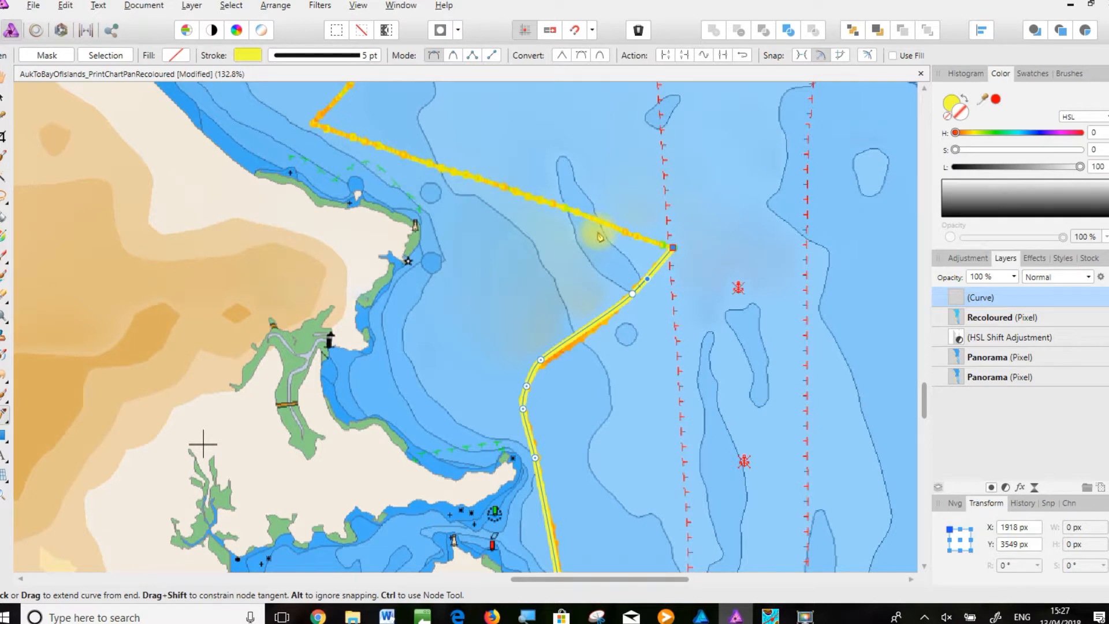
alt+click(599, 223)
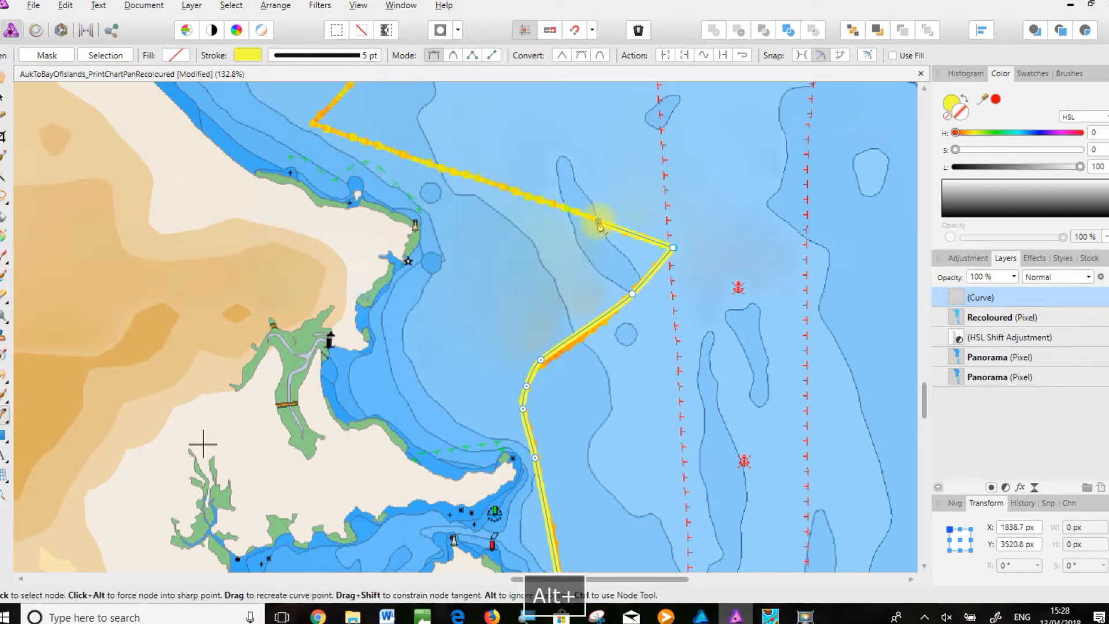
Continue the curve straight along the northwest leg to the sharp turn near the coast, at about X 1540, Y 3416 px
click(508, 189)
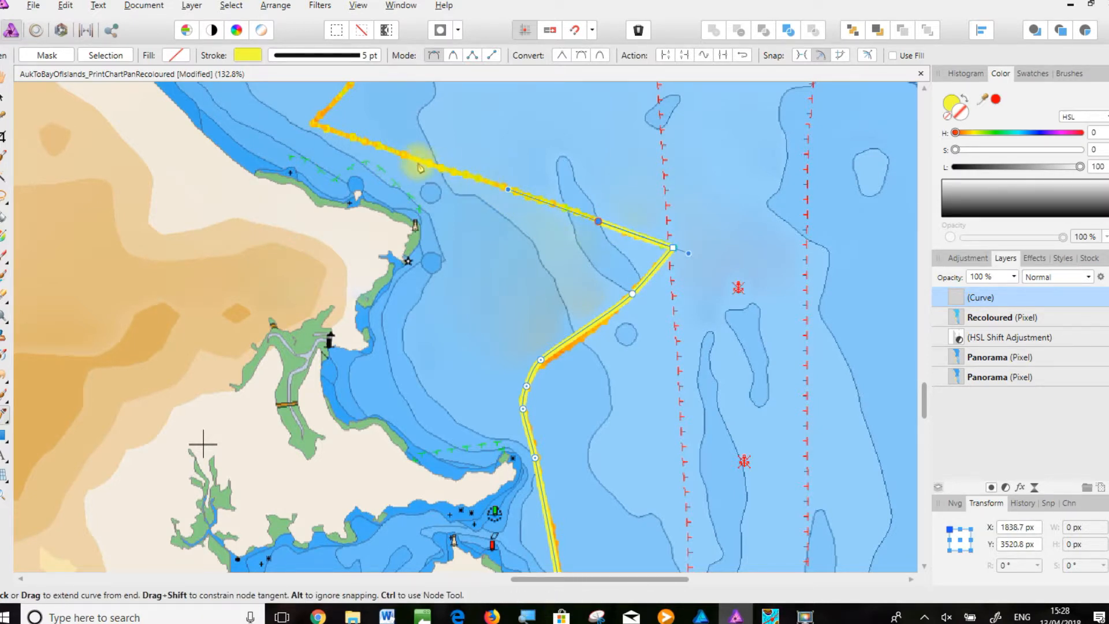
click(368, 142)
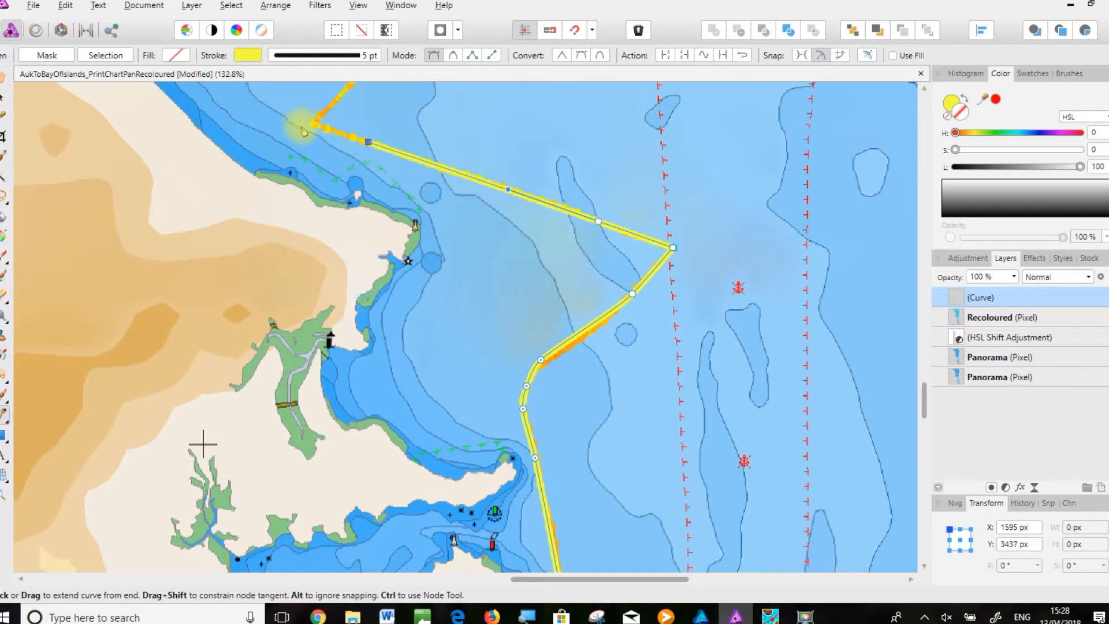
drag(368, 142, 348, 136)
click(346, 135)
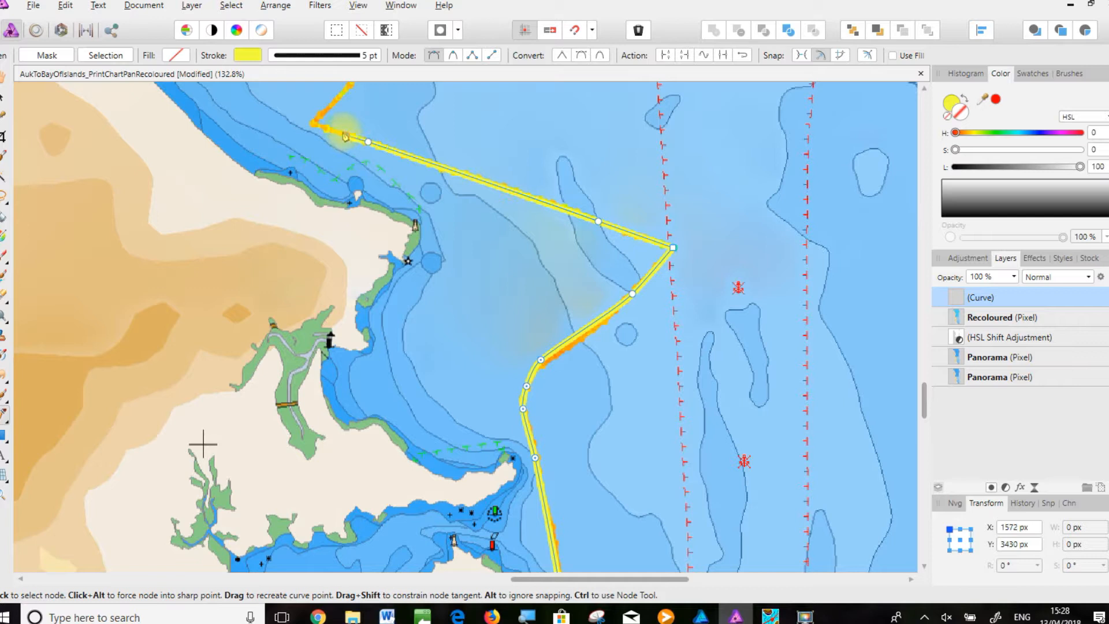
click(315, 122)
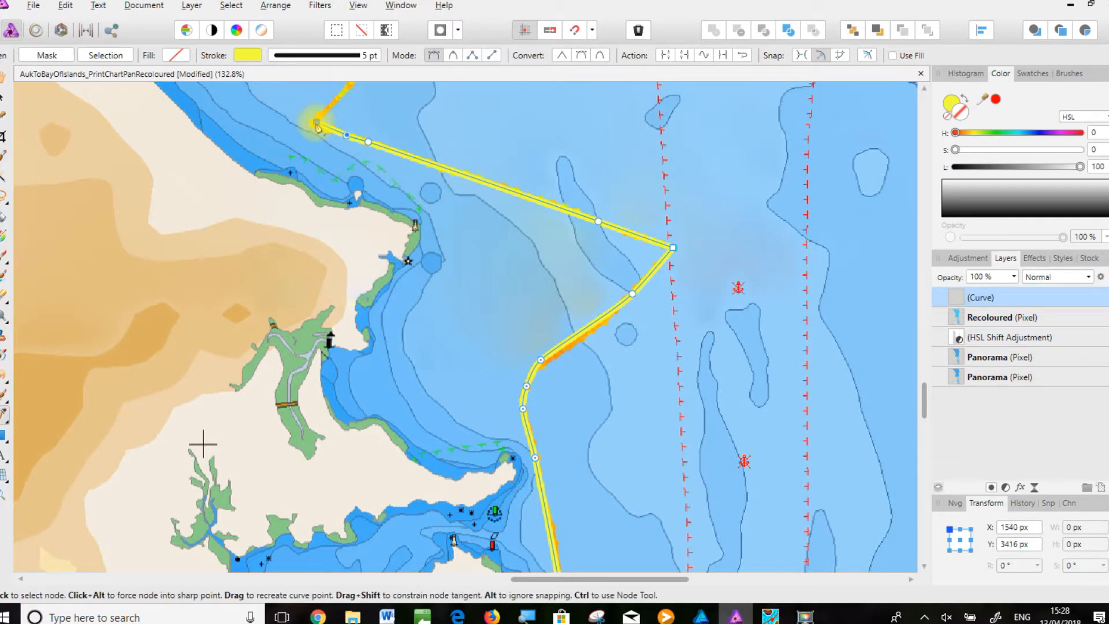
key(space)
drag(324, 119, 371, 103)
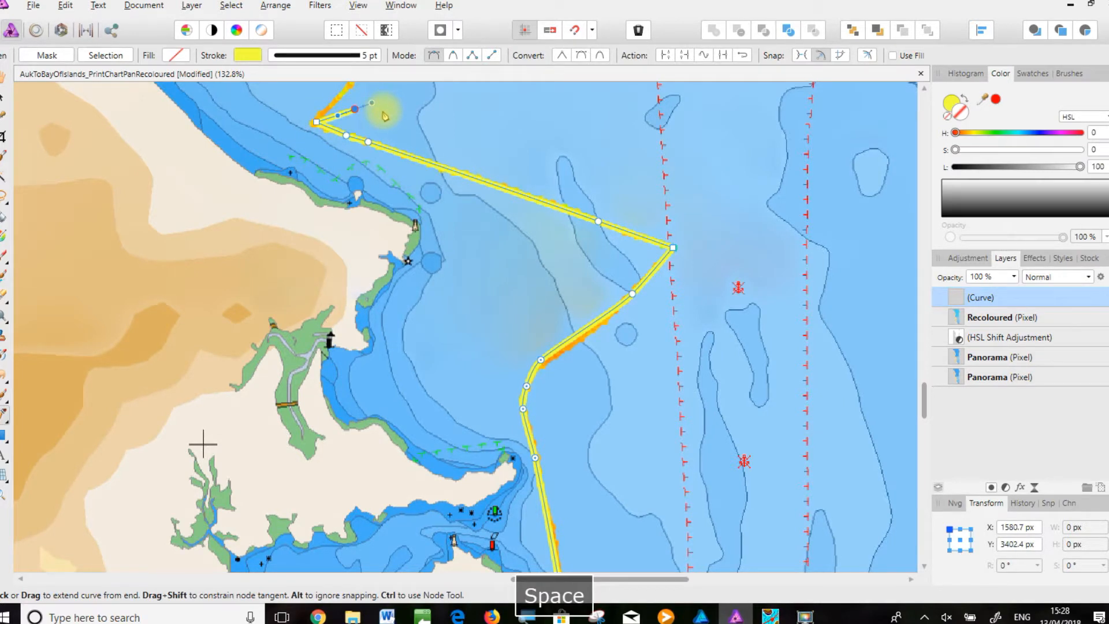
Undo the stray segment added to the curve beyond the sharp turn near the coast
key(ctrl+z)
key(space)
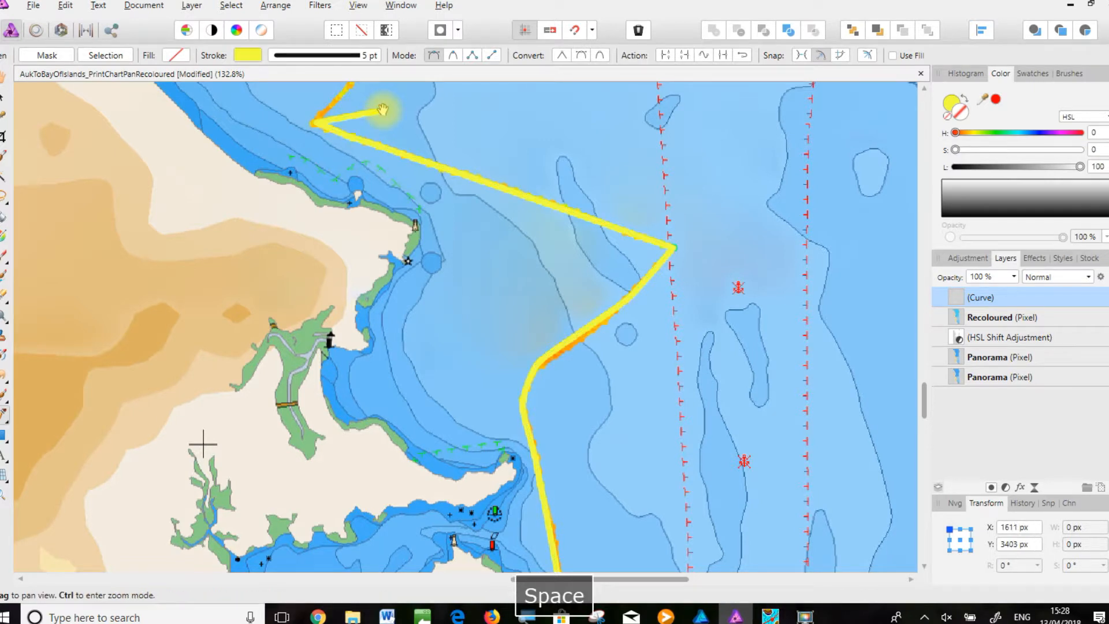
key(ctrl+z)
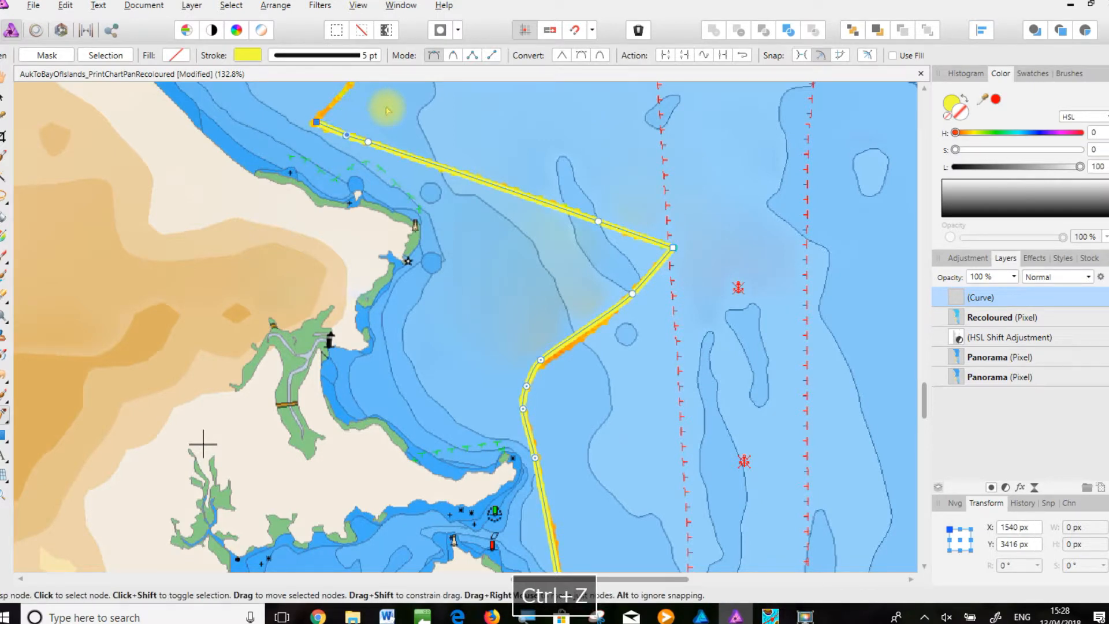
Continue the curve northeast from the coastal turn across the gap in the track to about X 1728, Y 3133 px
key(space)
drag(387, 113, 413, 527)
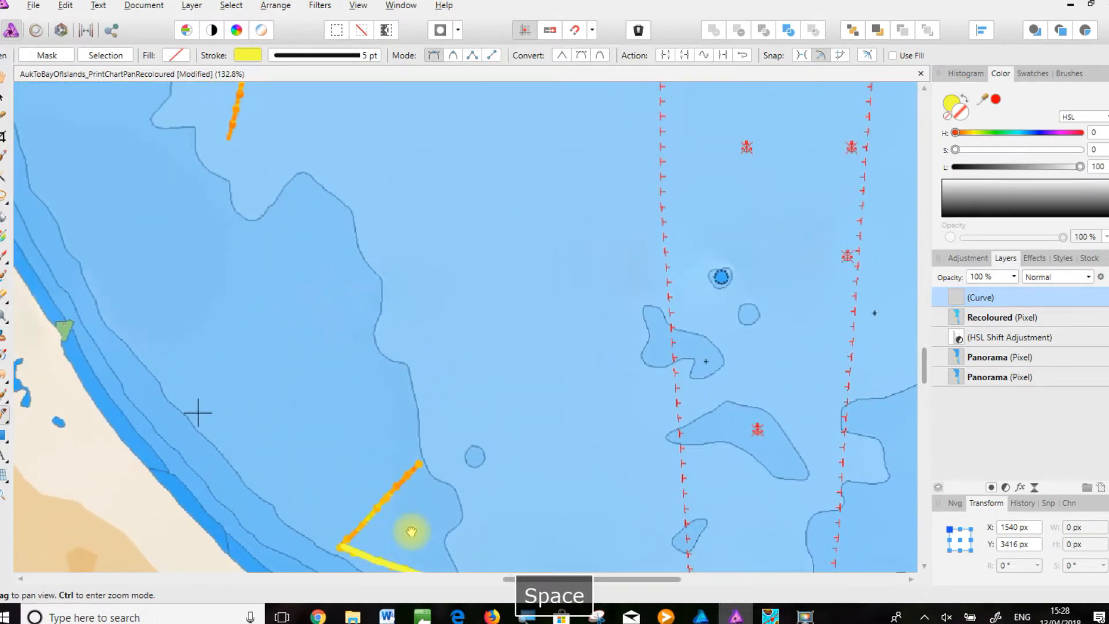
alt+click(406, 477)
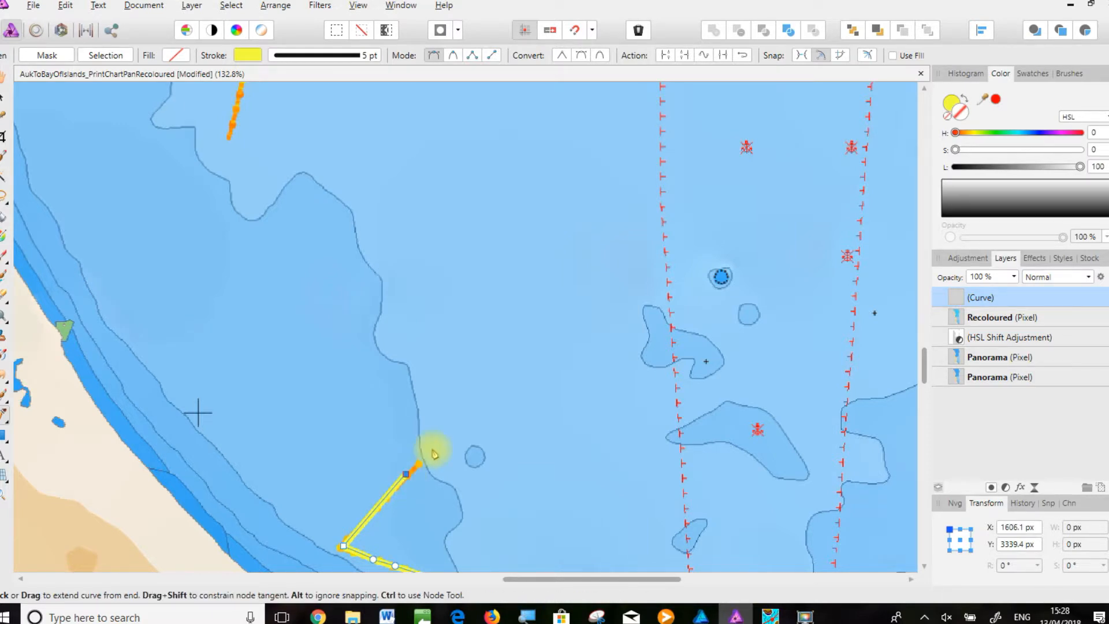
drag(406, 477, 488, 358)
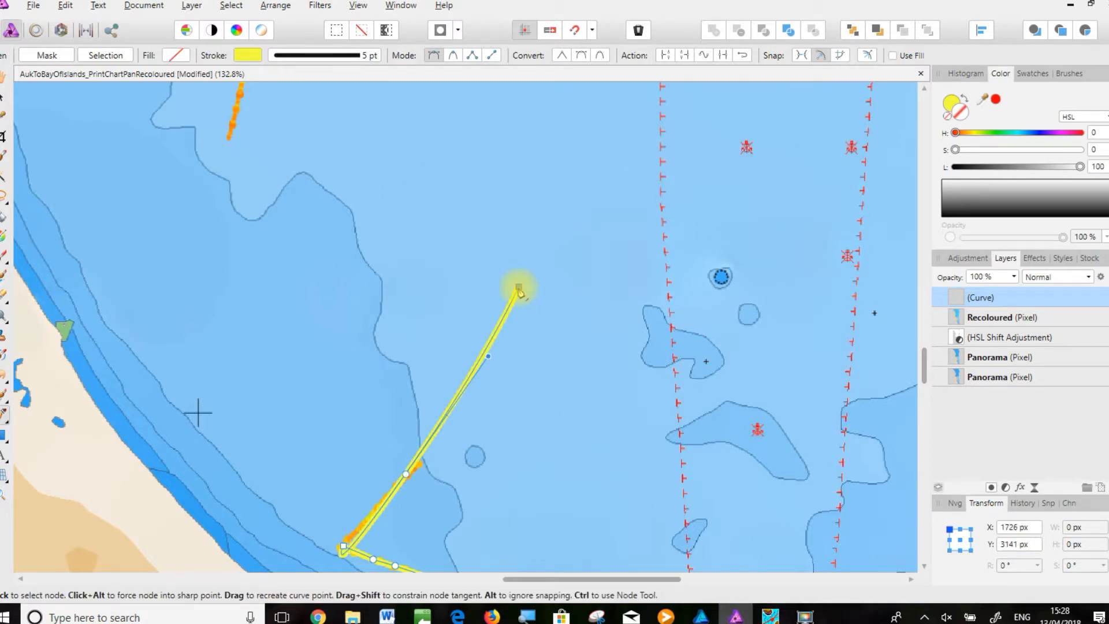
drag(521, 280, 559, 204)
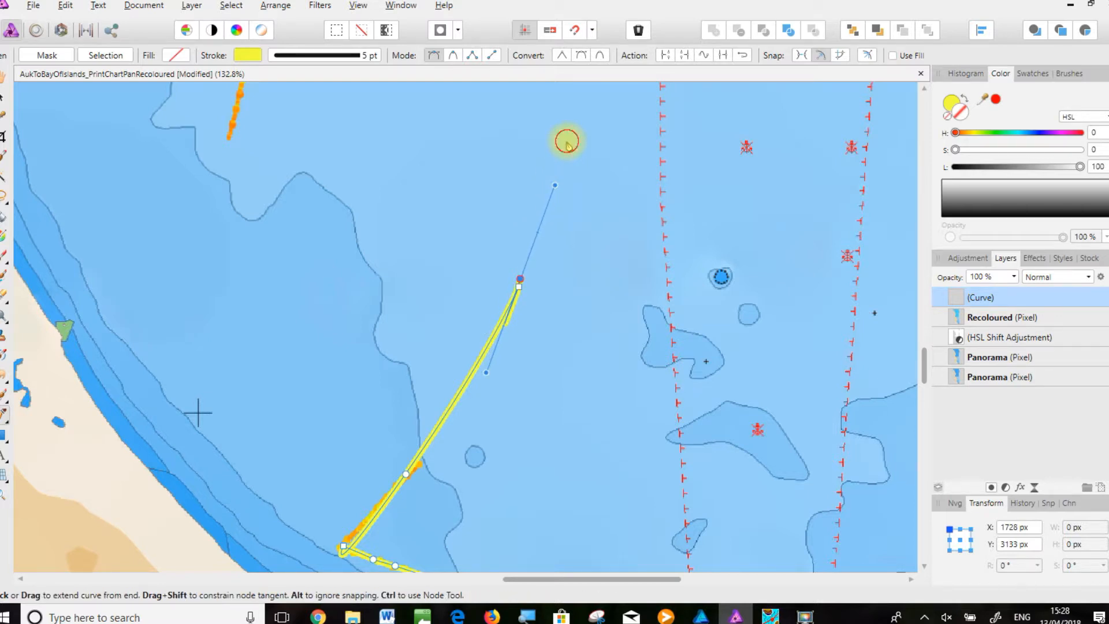
Place a corner farther north and run the curve west to the foot of the next track section, about X 1420, Y 2980 px
click(566, 141)
alt+click(387, 141)
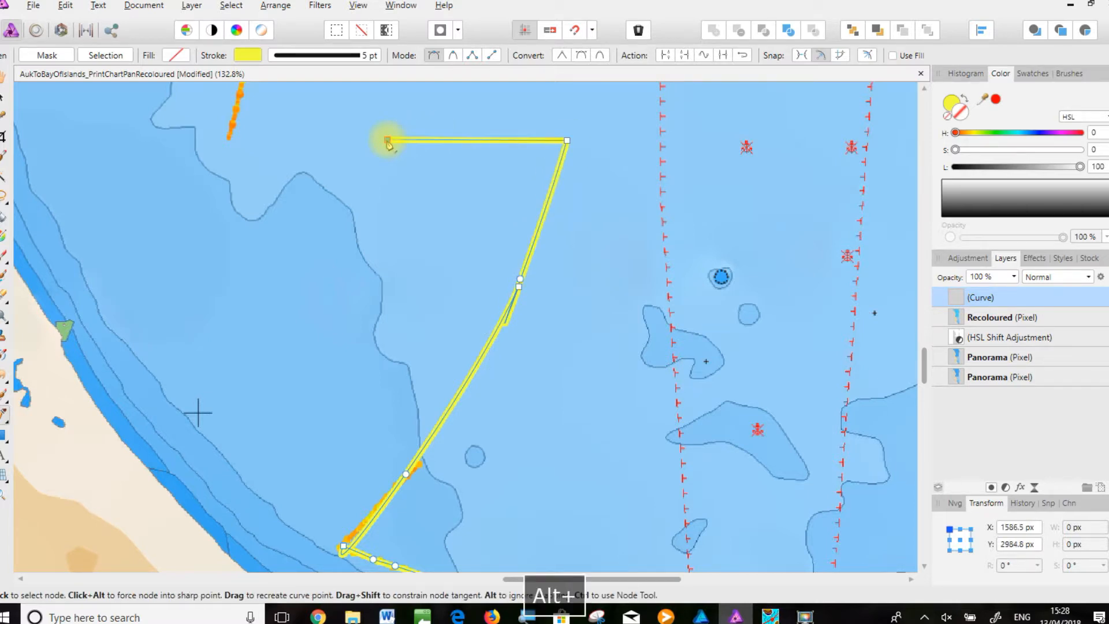
drag(328, 144, 175, 546)
click(231, 138)
key(space)
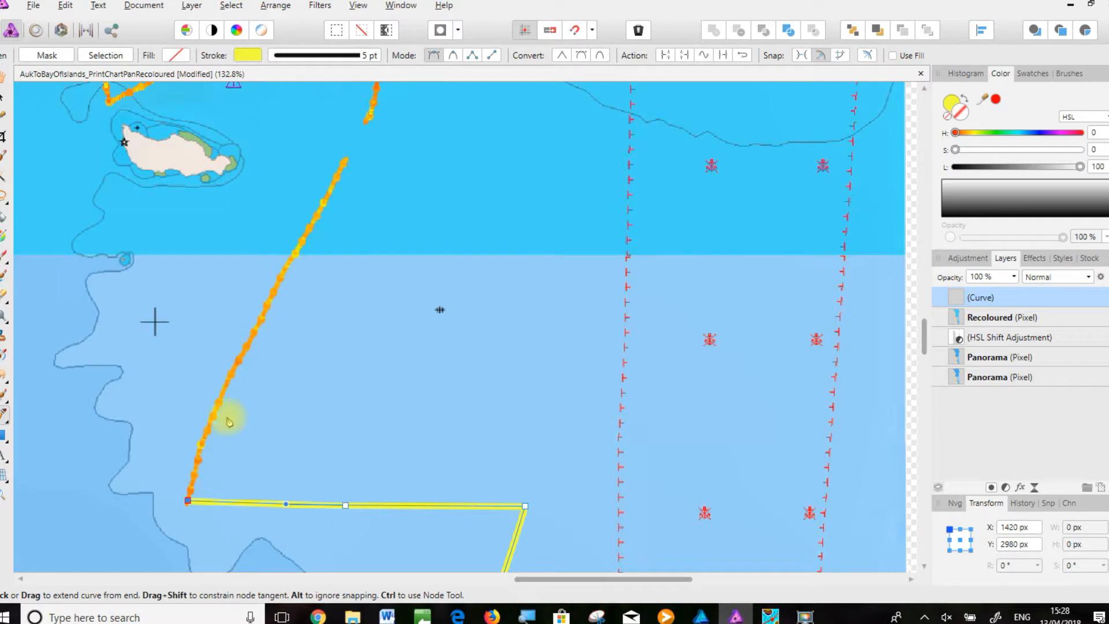
Trace the track north-northeast into the darker sea area to about X 1566, Y 2648 px
drag(212, 417, 233, 370)
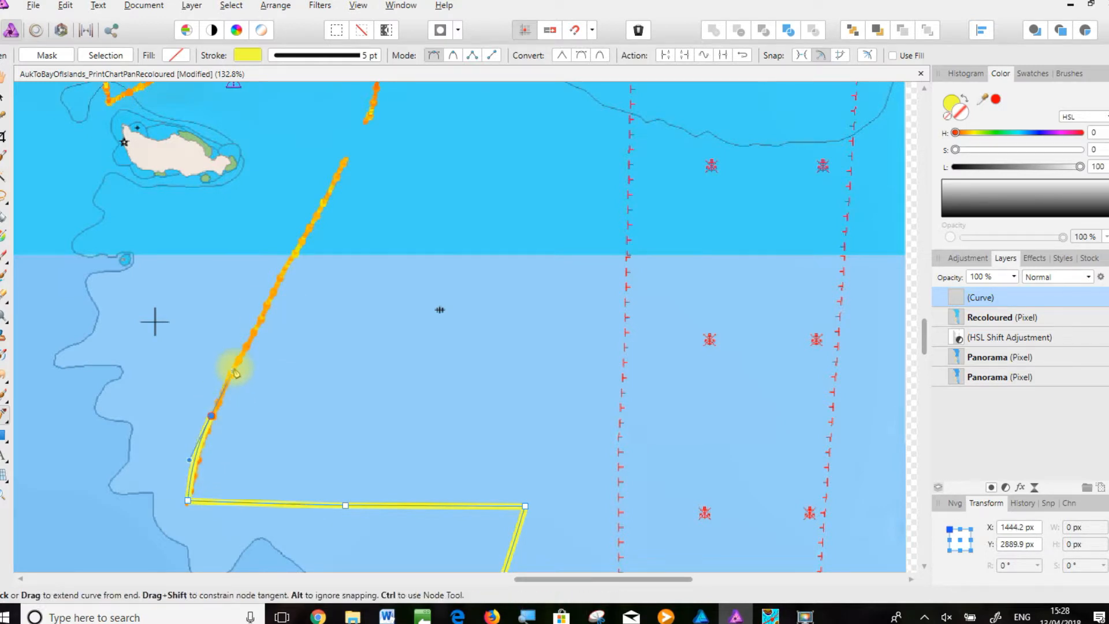
key(space)
drag(317, 198, 321, 428)
drag(339, 392, 347, 351)
click(346, 359)
key(space)
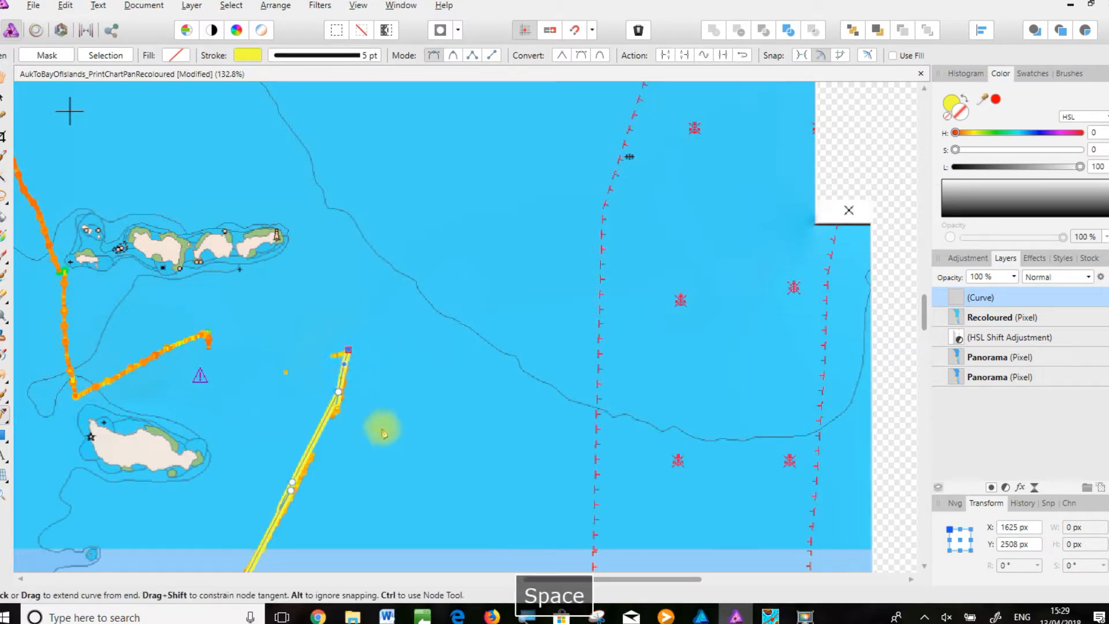
key(ctrl+z)
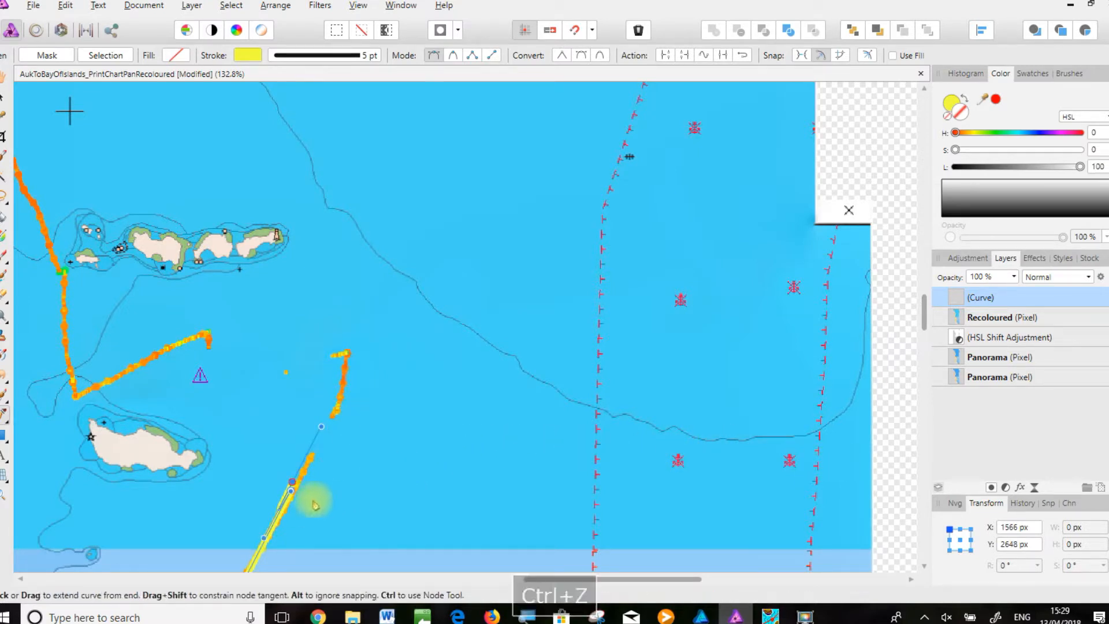
Curve north to about X 1621, Y 2510 px and zigzag west with sharp corners to about X 1336.5, Y 2559.4 px above the island
click(338, 401)
click(345, 354)
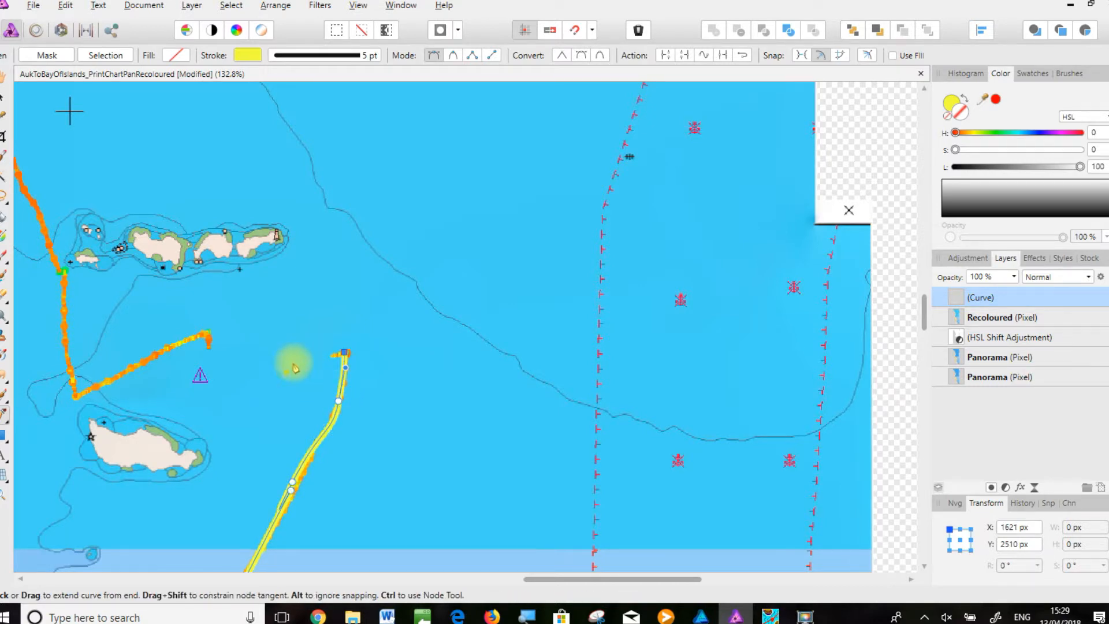
alt+click(214, 384)
alt+click(208, 331)
alt+click(75, 398)
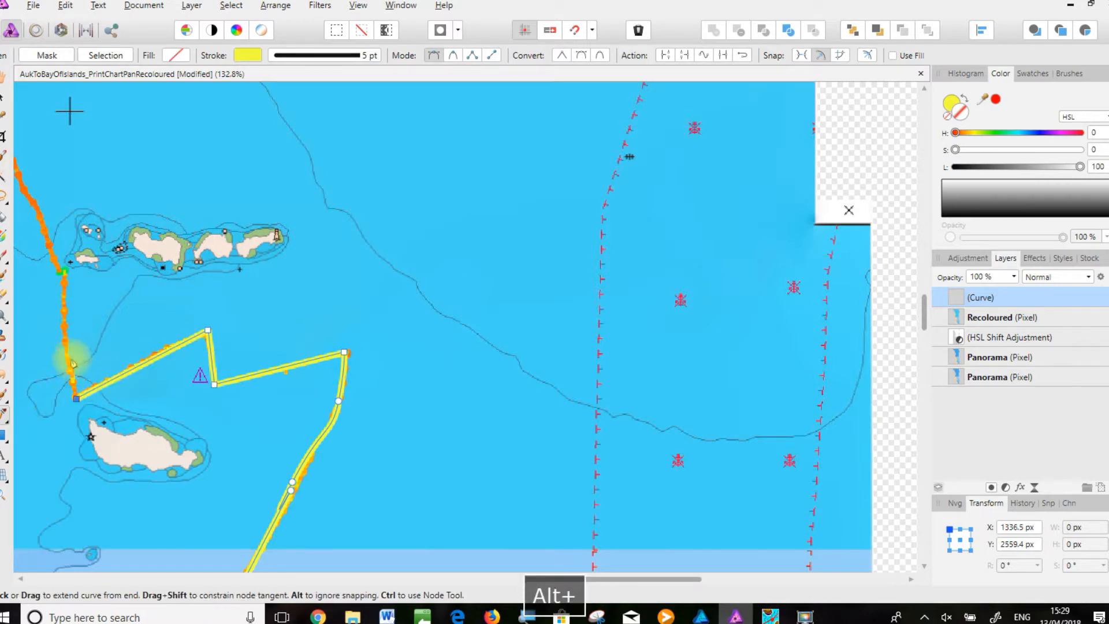
Extend the curve north from the westernmost corner to about X 1322, Y 2501 px and undo the stray segment at its end
alt+click(63, 343)
key(space)
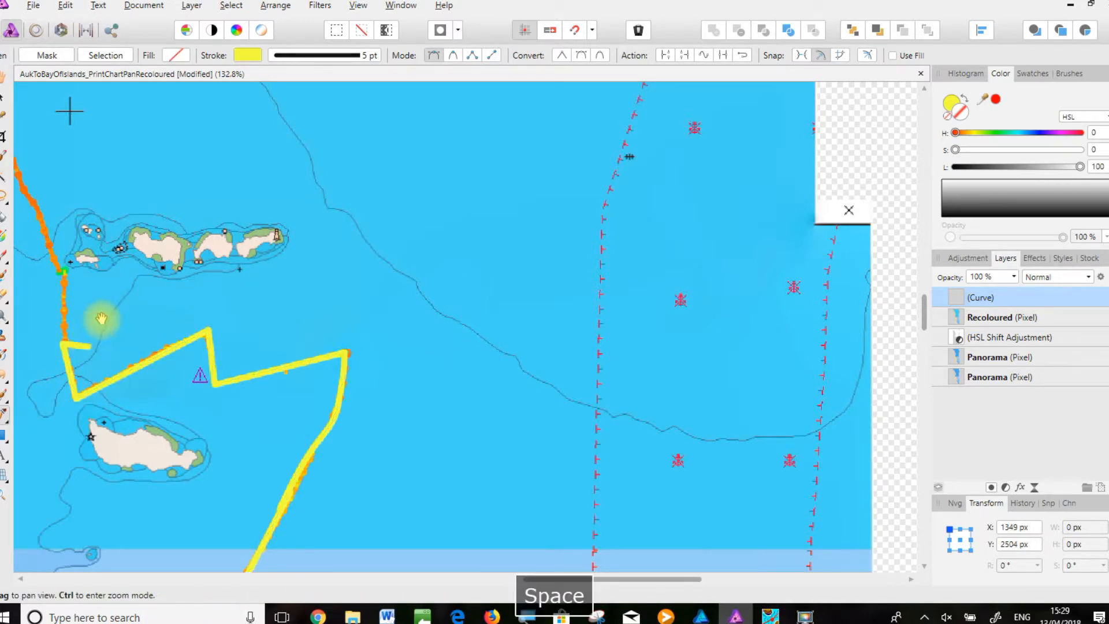
key(ctrl+z)
key(space)
drag(104, 316, 549, 465)
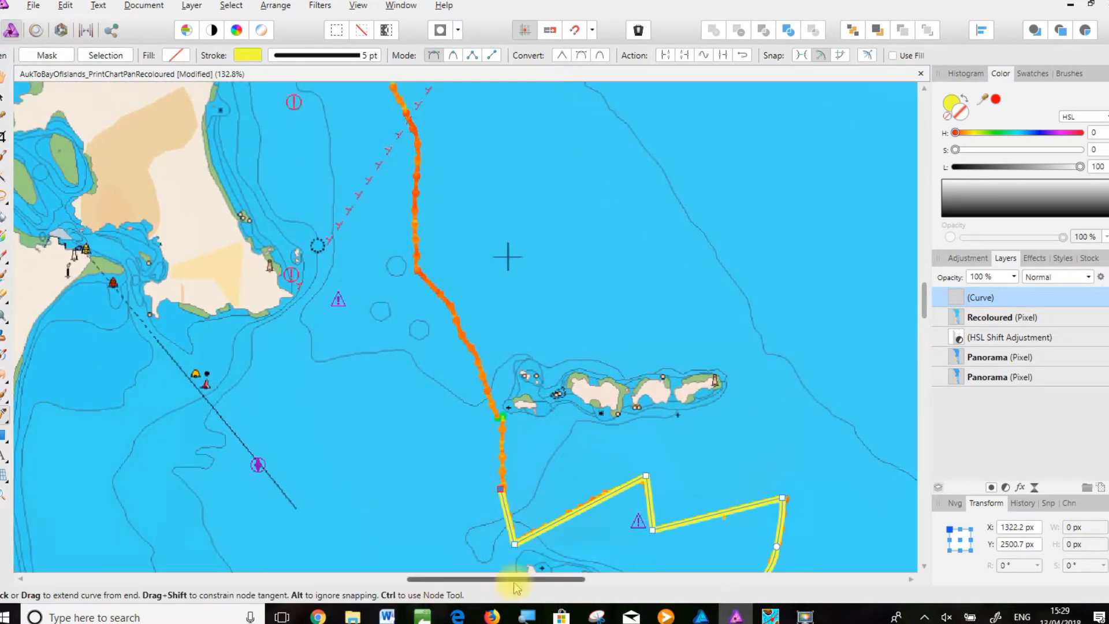
Switch the Pen tool to Smart mode and undo the last trial nodes placed beside the small island chain
click(501, 487)
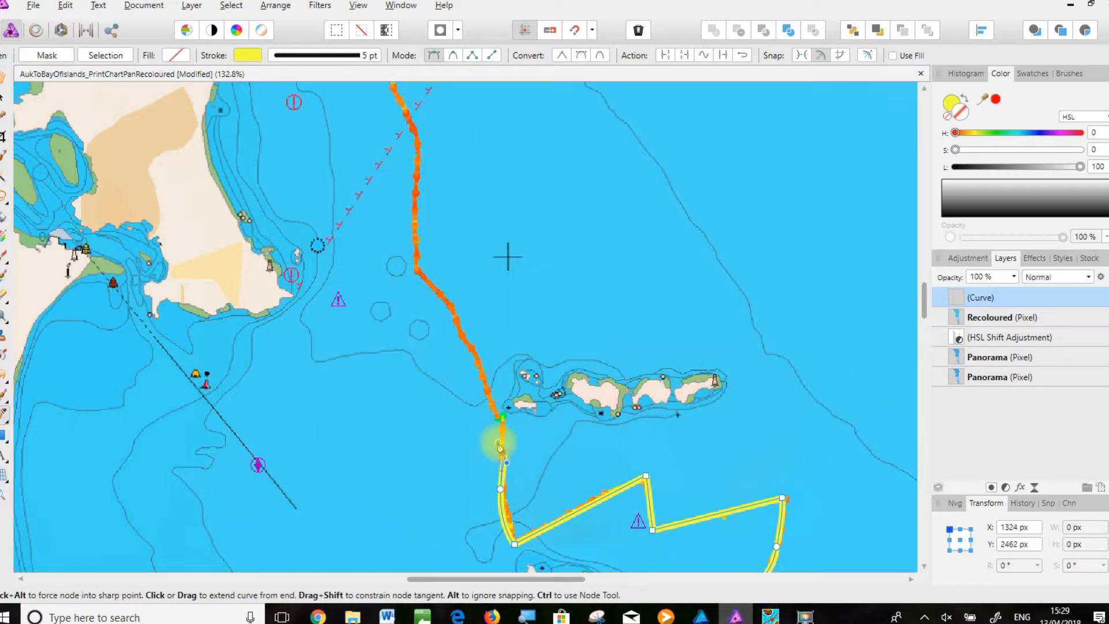
click(454, 58)
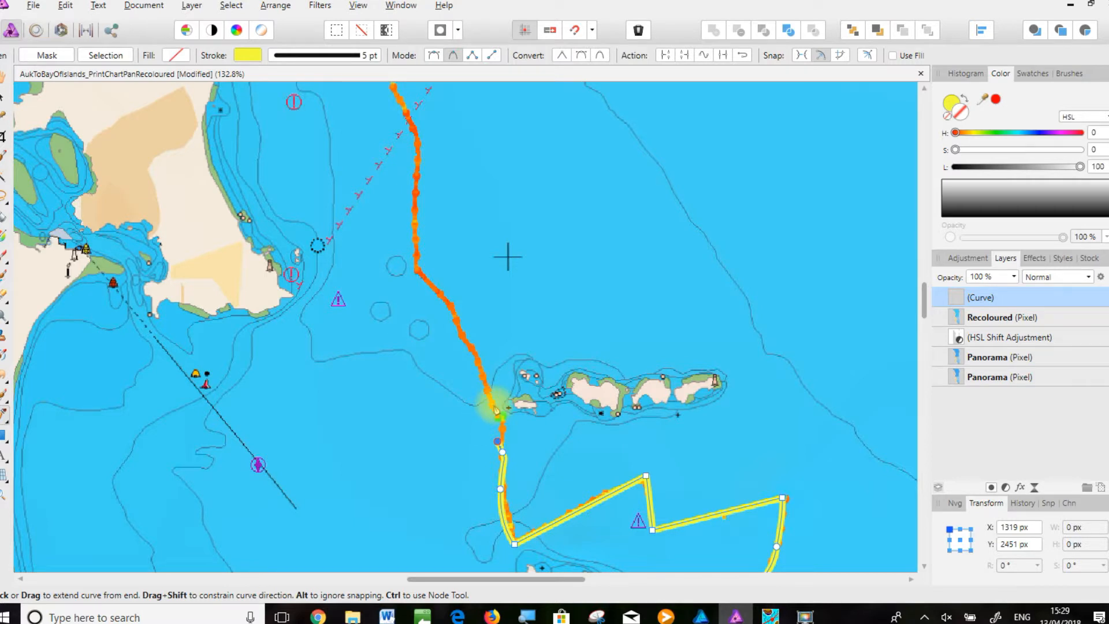
click(494, 402)
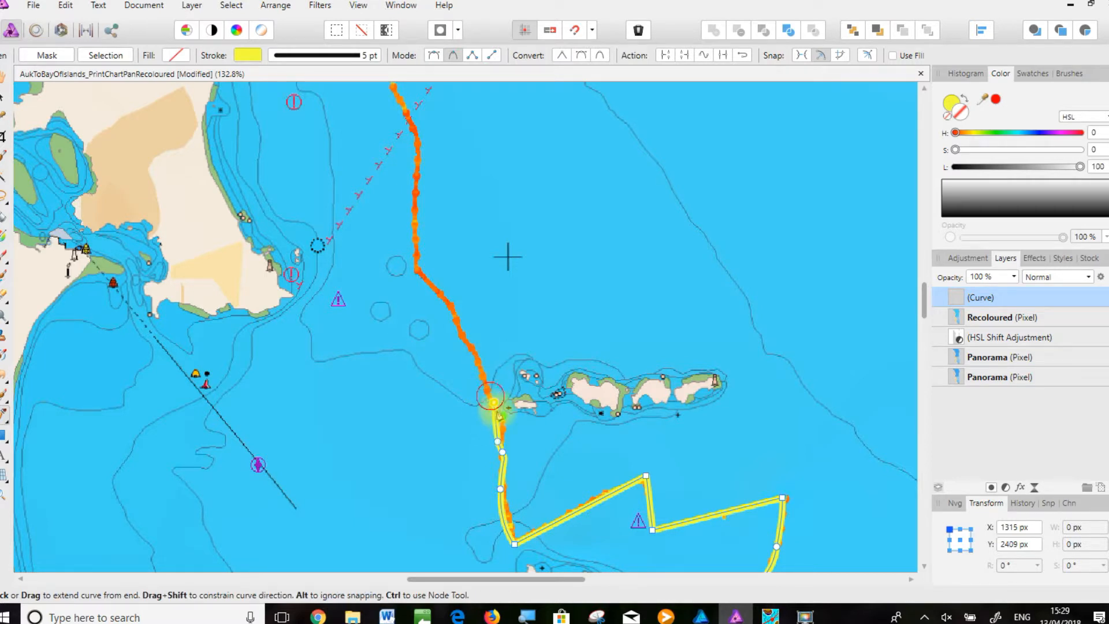
key(ctrl+z)
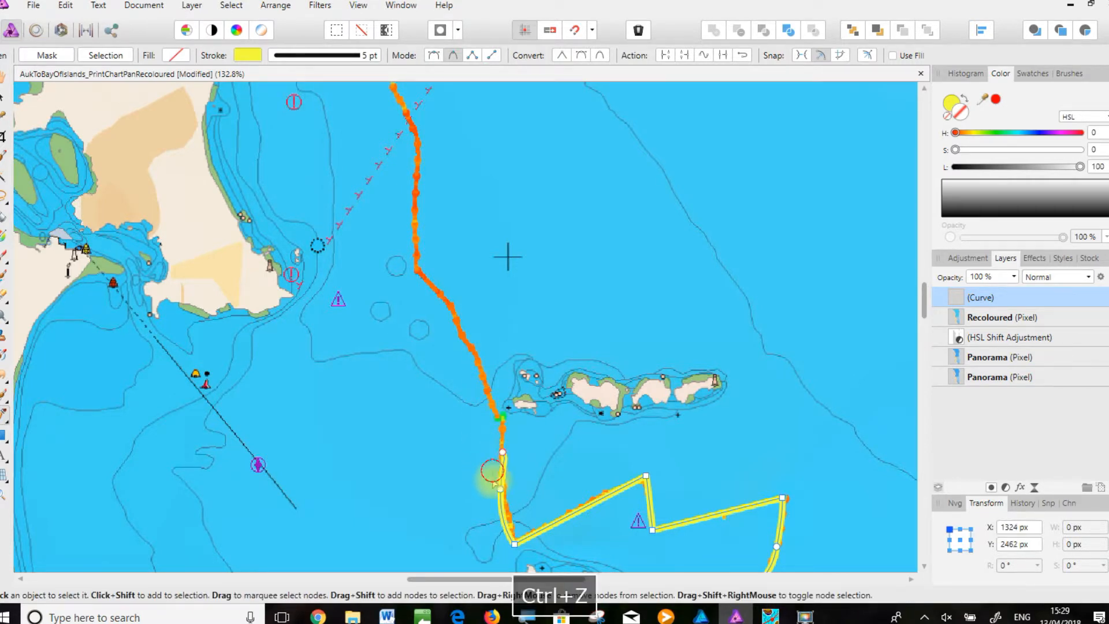
key(ctrl+z)
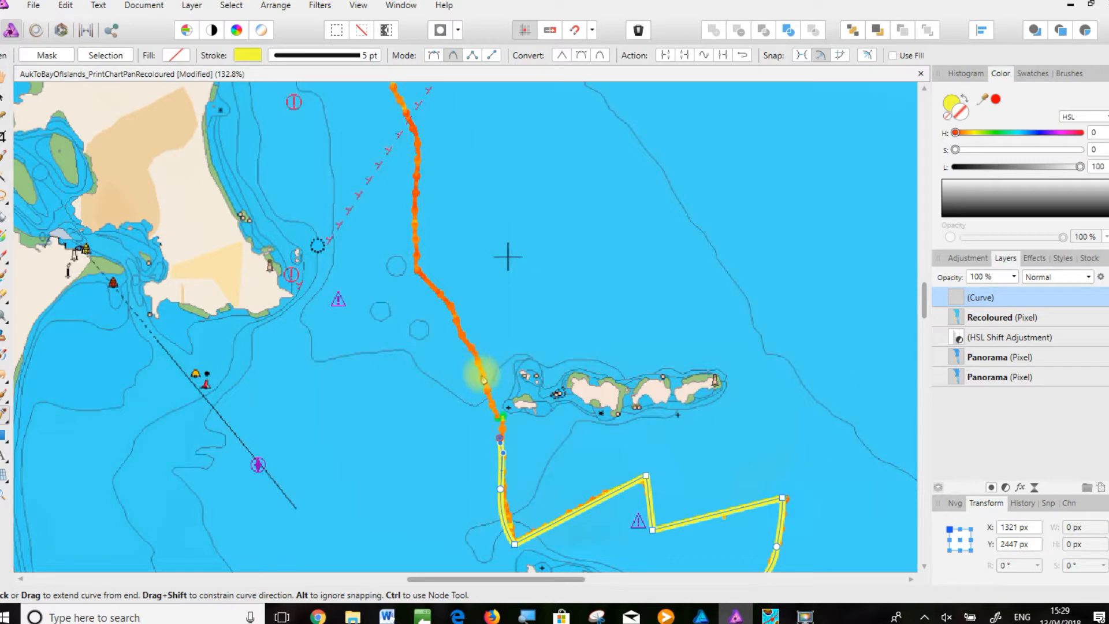
Trace the track past the small islands and north around its bends with smart nodes to about X 1215, Y 2083 px
click(481, 374)
click(455, 308)
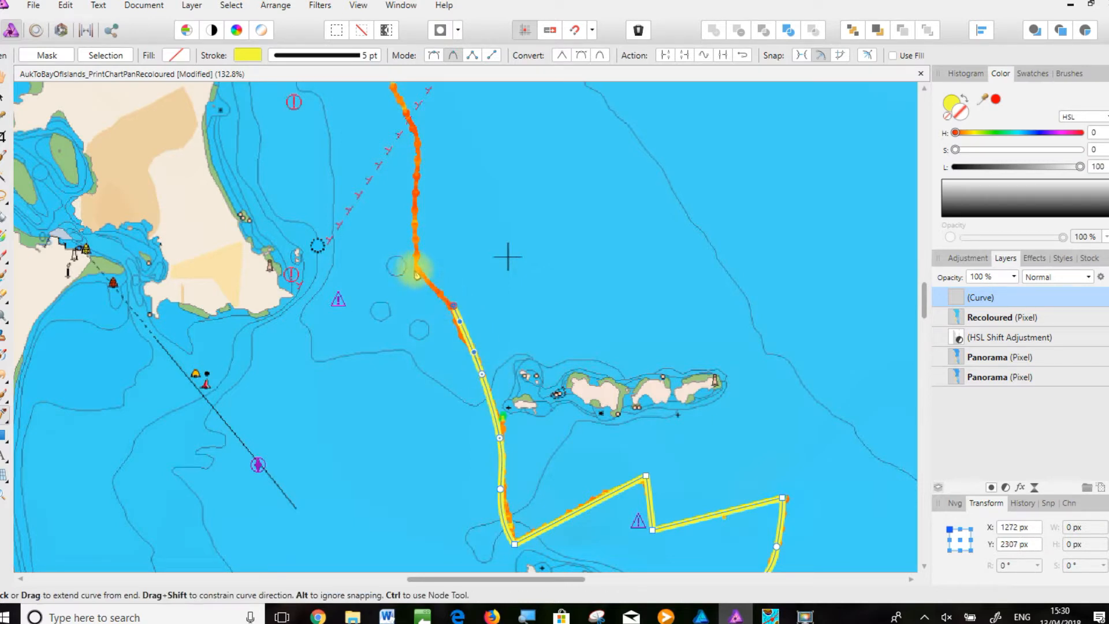
click(414, 269)
click(415, 242)
click(417, 147)
click(400, 100)
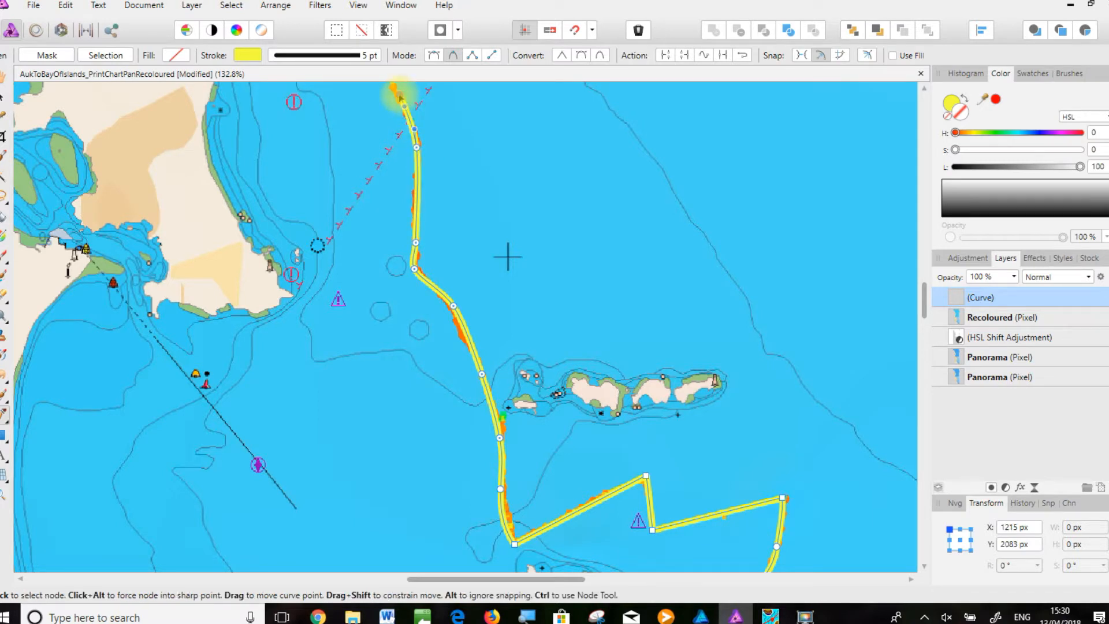
Continue tracing north-northwest along the coast to the slight bend, ending at about X 1074, Y 1634 px
key(space)
drag(388, 106, 403, 508)
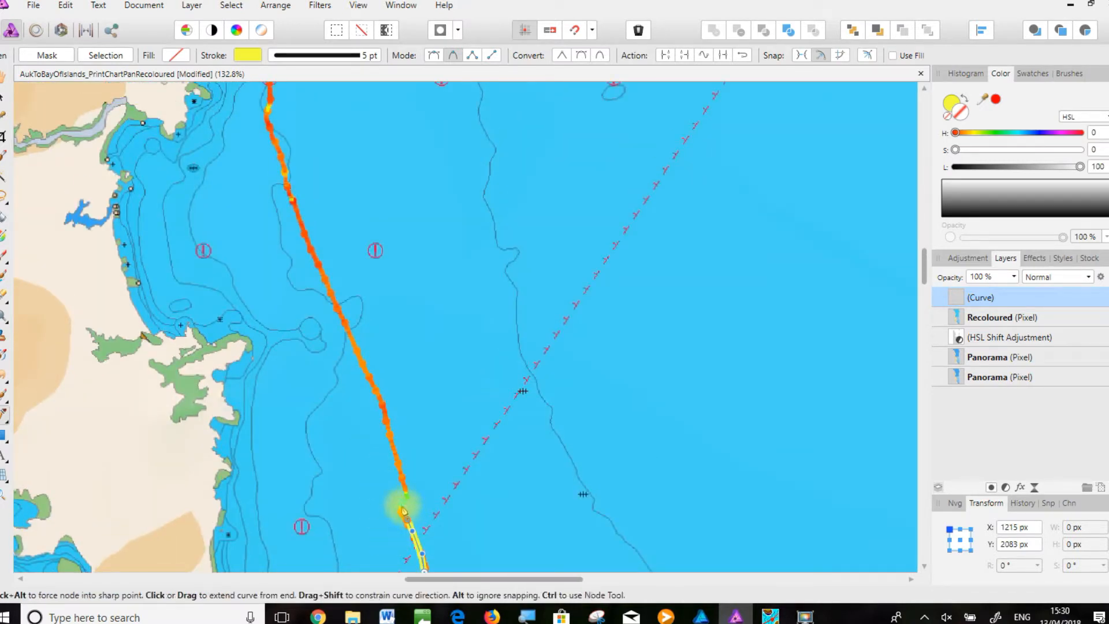
click(405, 492)
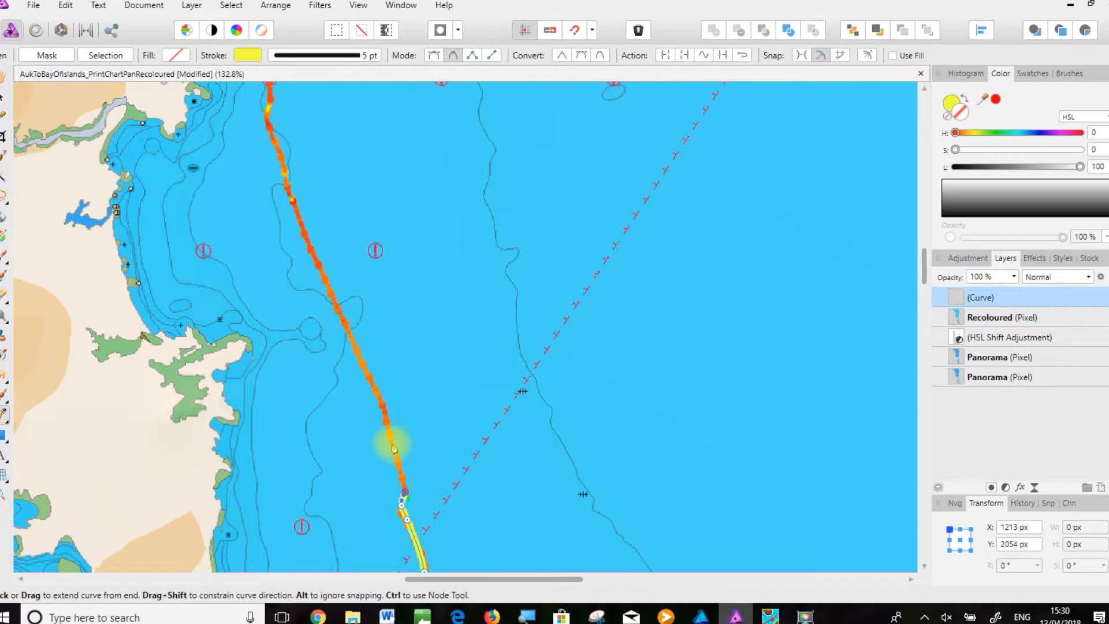
click(392, 443)
click(335, 301)
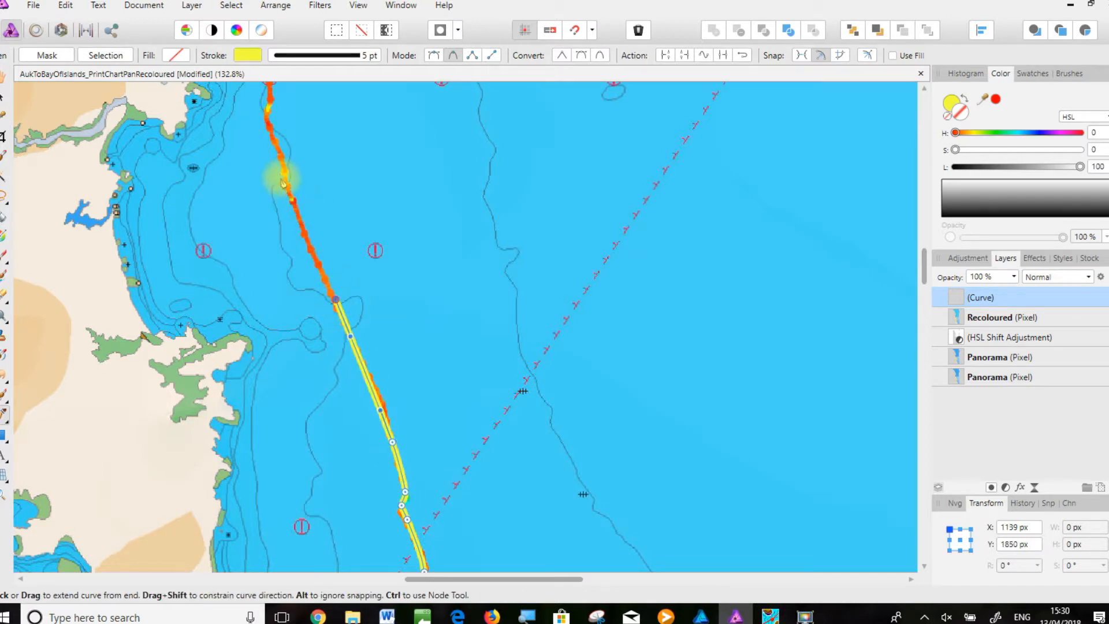
click(283, 164)
click(267, 123)
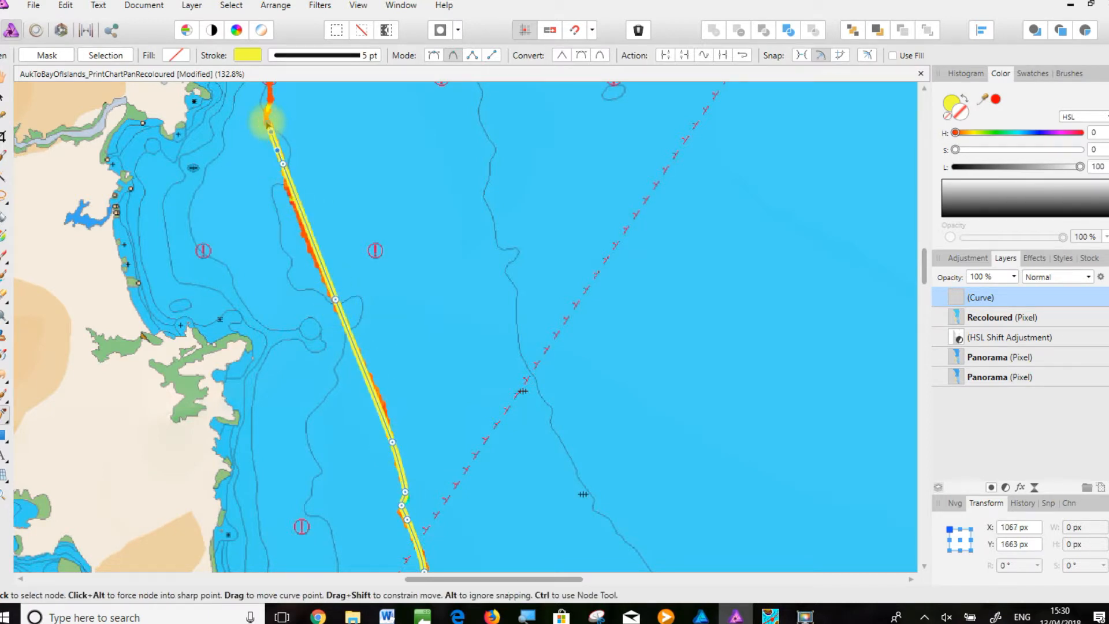
click(279, 97)
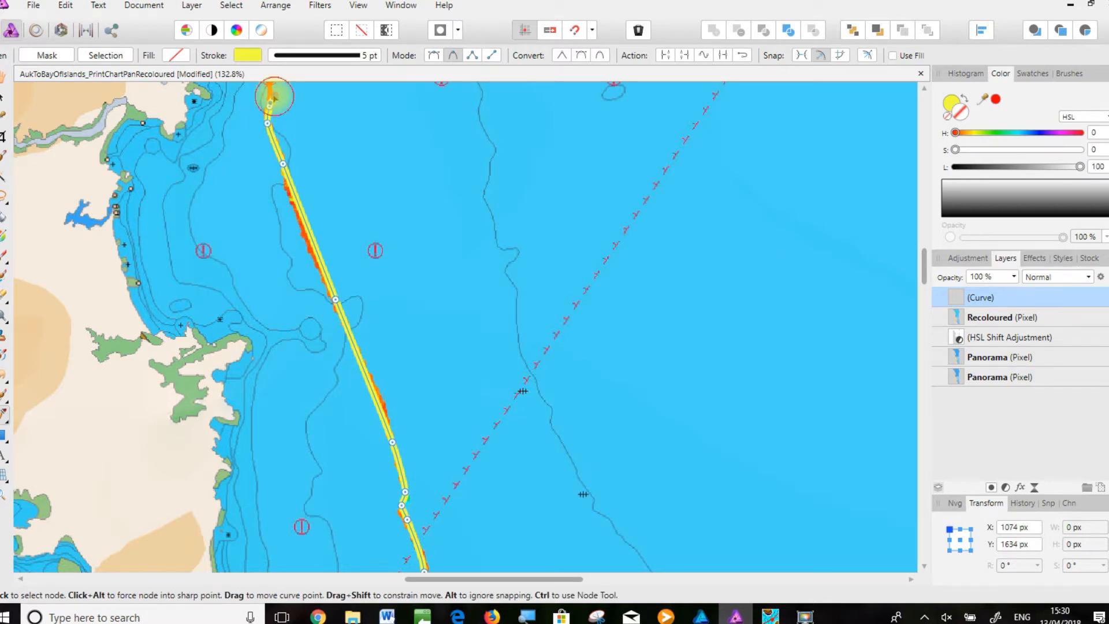
Continue the smart curve north along the track past the headland to about X 1052, Y 1517 px
key(space)
drag(300, 106, 402, 524)
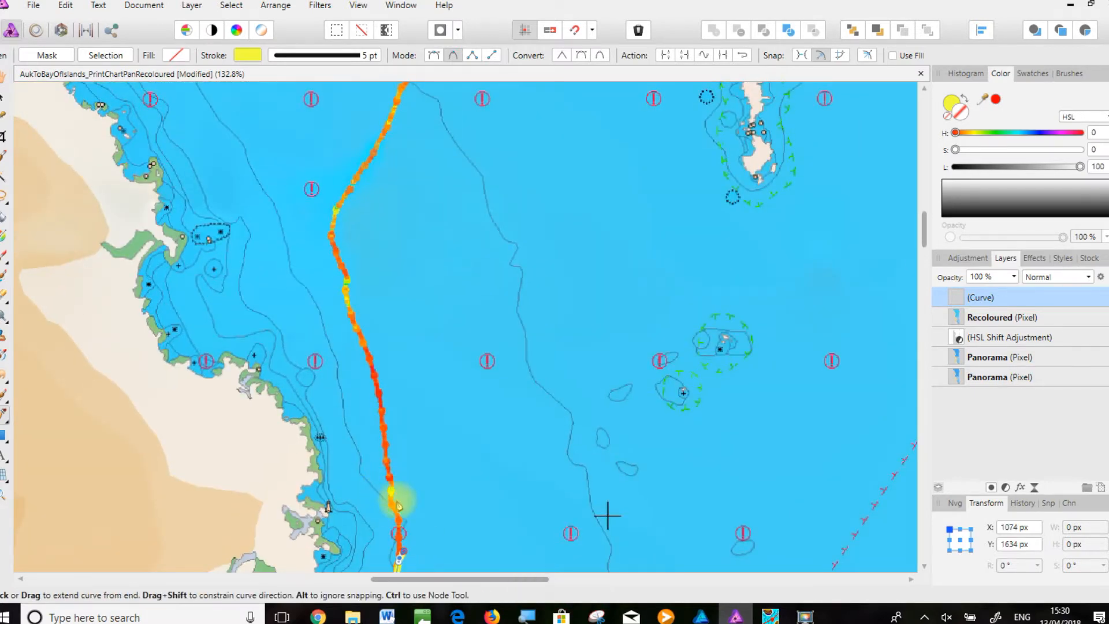
click(396, 492)
click(391, 490)
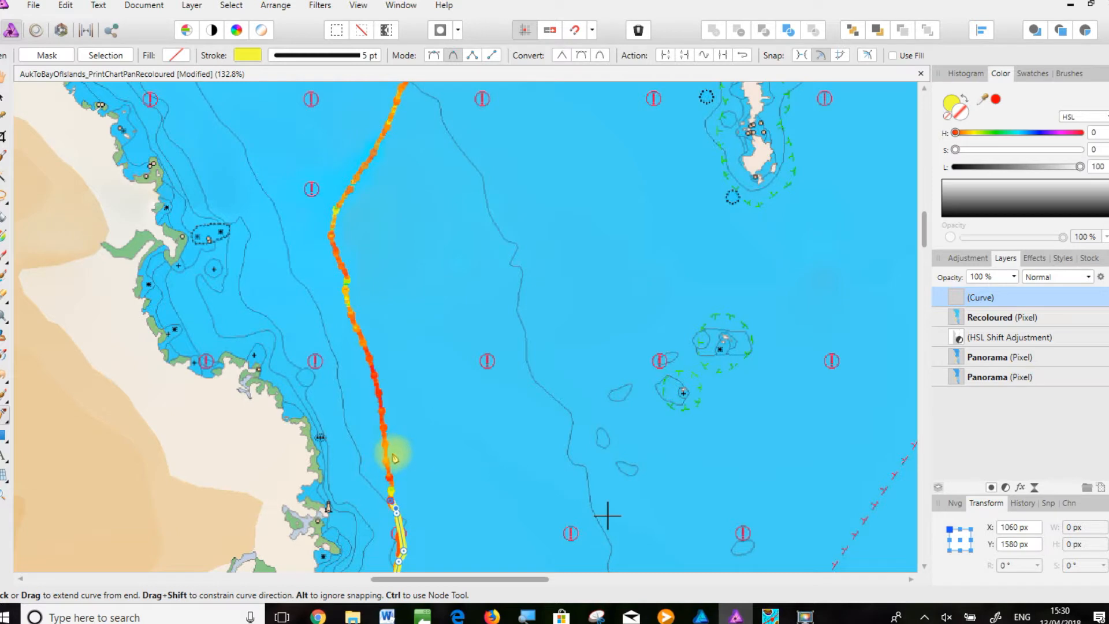
click(384, 445)
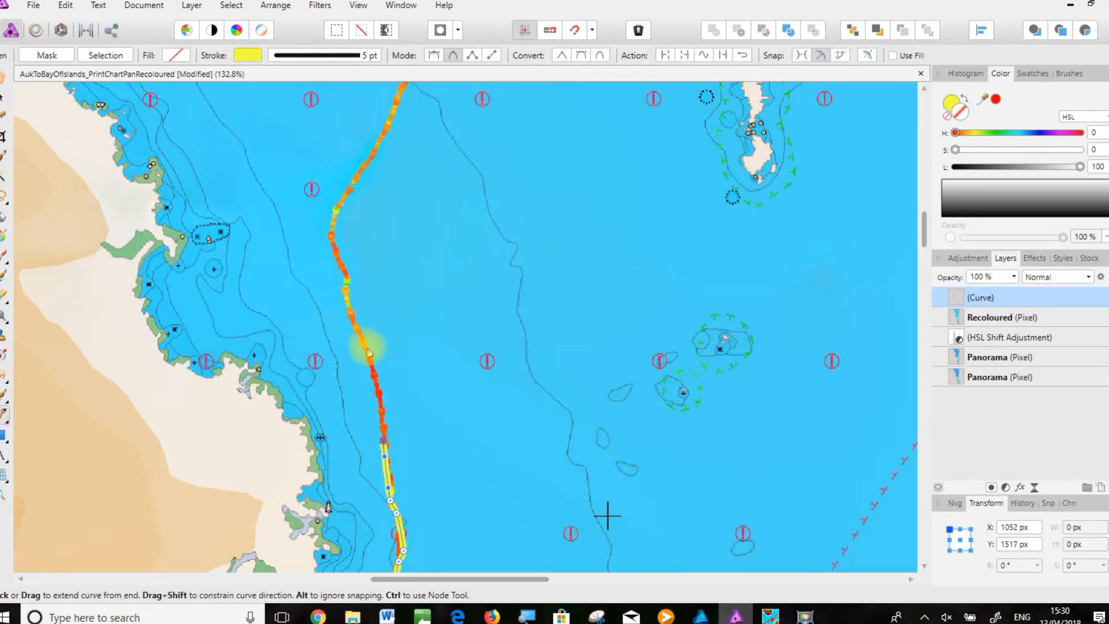
Trace the track north-northwest to its westernmost bend, finishing at about X 1000, Y 1278 px
click(372, 361)
click(350, 312)
click(349, 280)
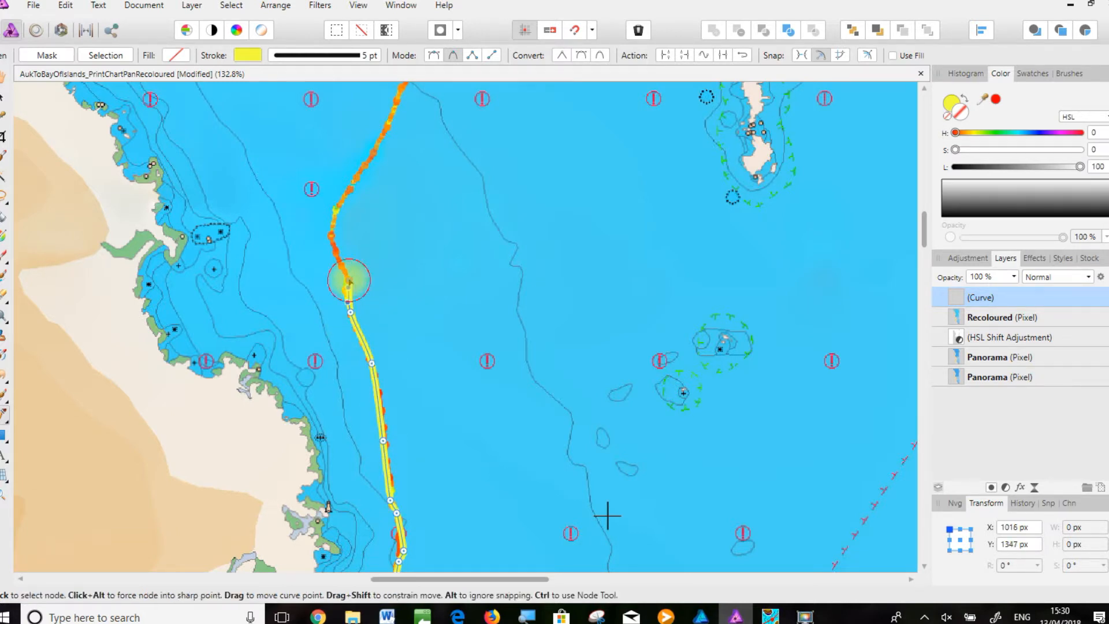
click(331, 238)
click(333, 215)
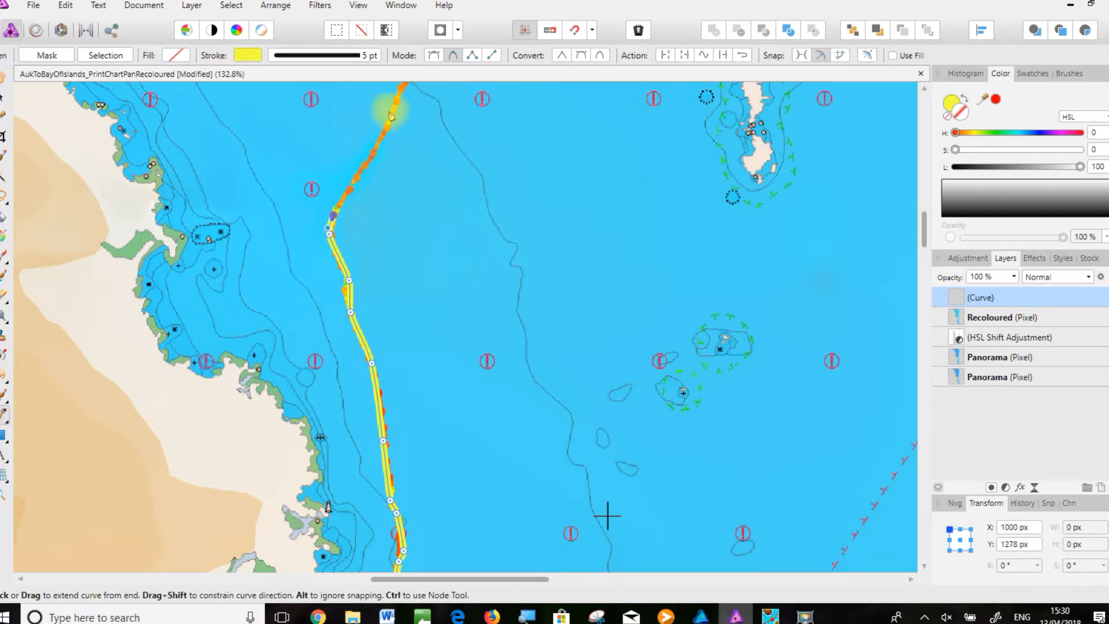
Extend the curve northeast along the straight leg to about X 1127, Y 1048 px
click(394, 116)
key(space)
drag(443, 123, 435, 385)
click(450, 283)
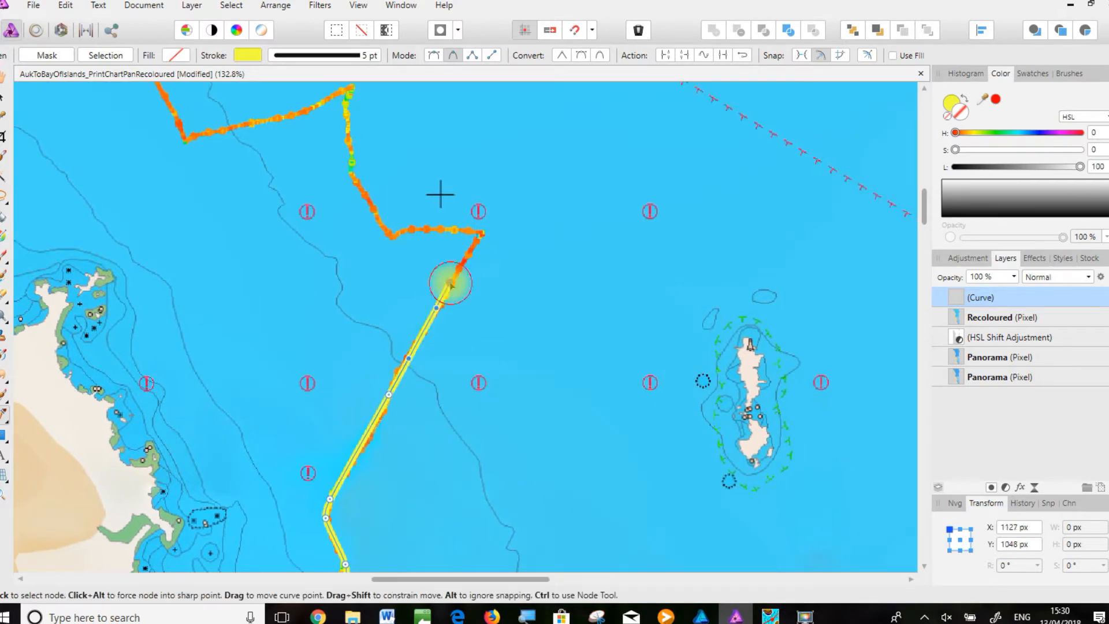
In Pen mode, place a sharp corner at the top of the northeast leg and extend the curve west to about X 1107, Y 986 px
click(439, 54)
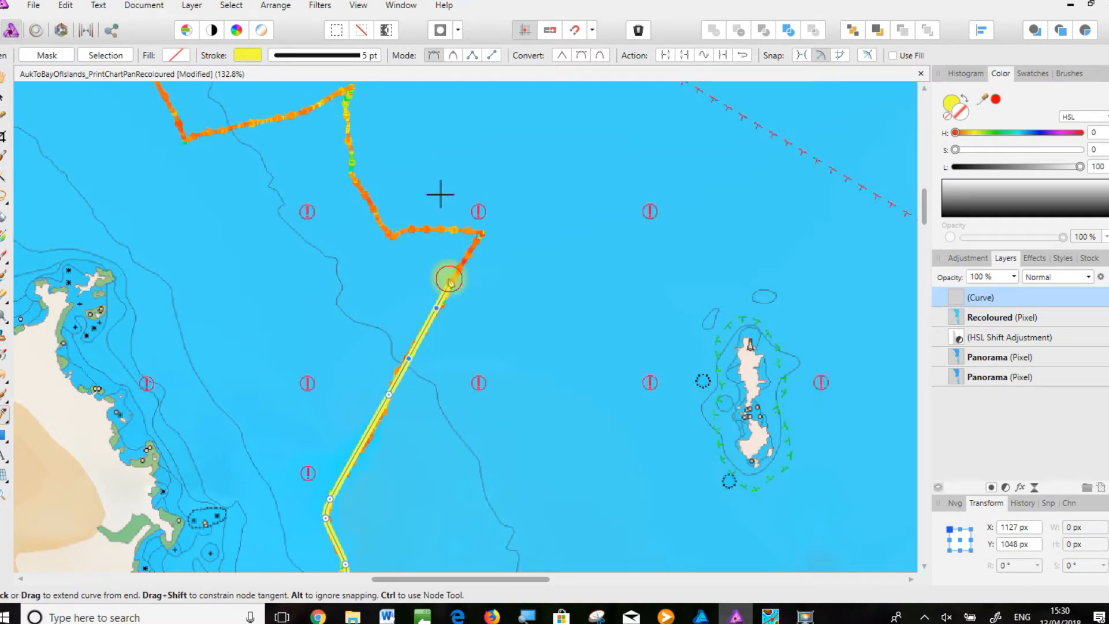
drag(450, 283, 465, 248)
click(479, 232)
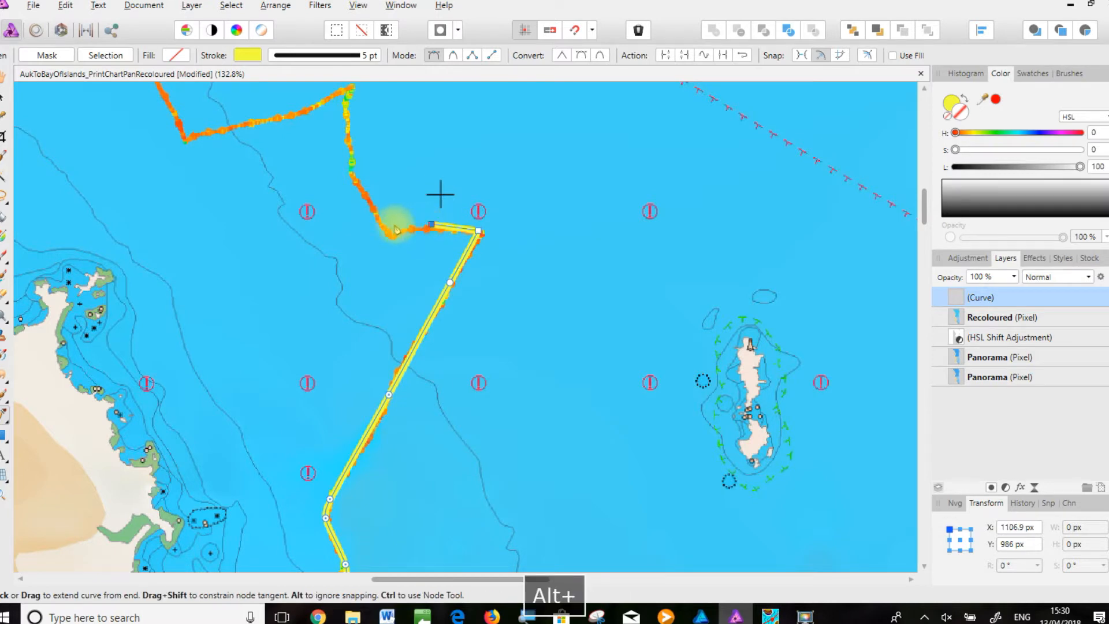
Extend the track curve west to a corner at X 1064, Y 999 px, and trace it northwest and north to about X 1016, Y 872 px
click(434, 223)
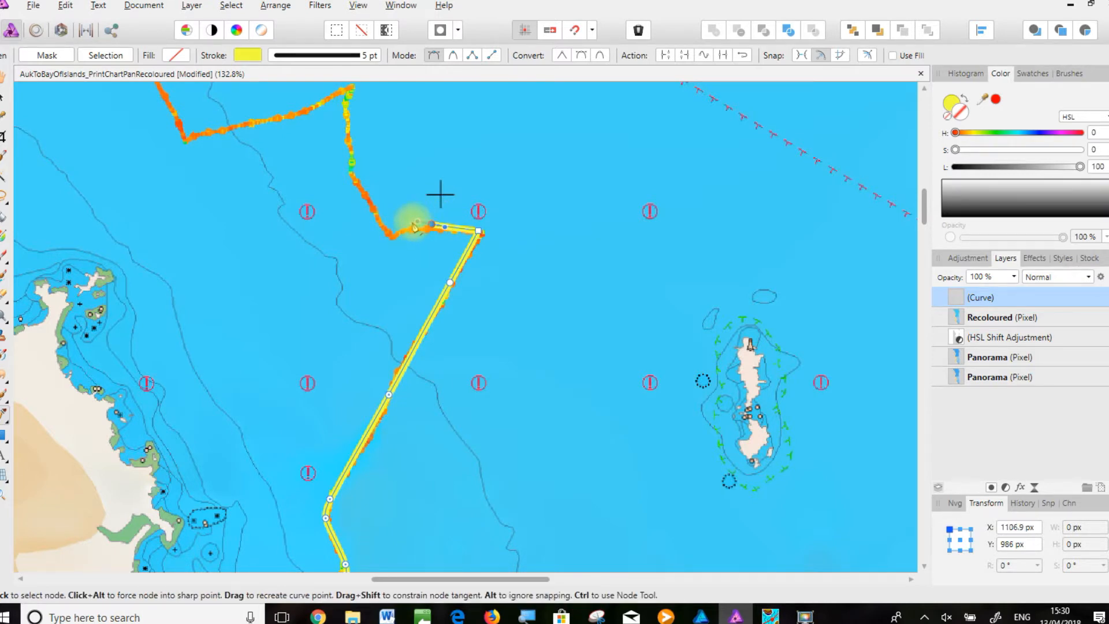
click(390, 236)
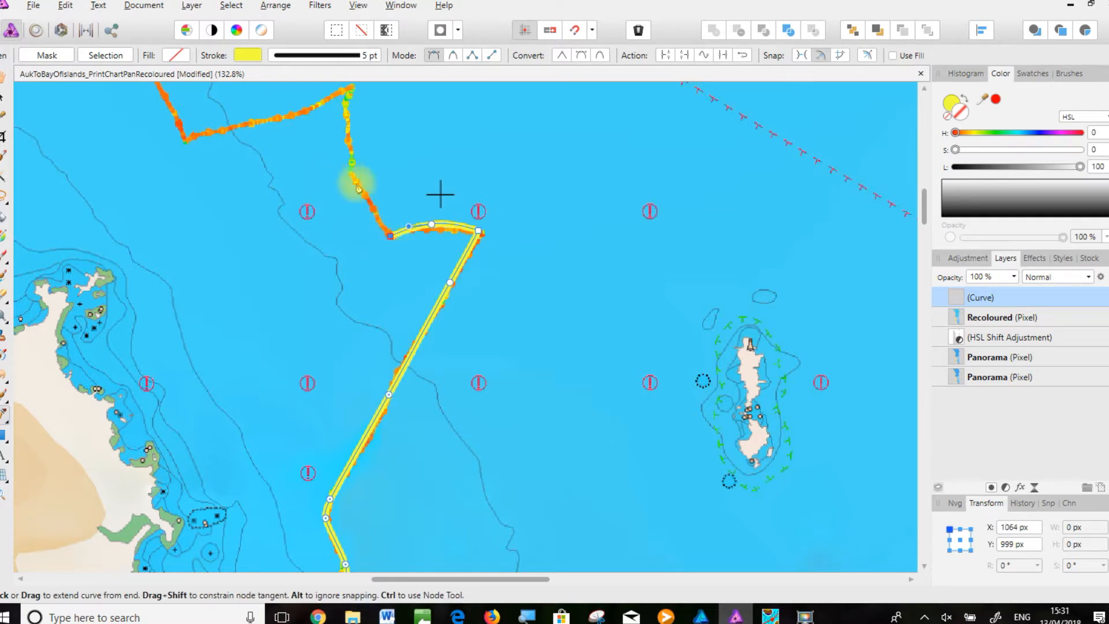
alt+click(356, 182)
click(352, 153)
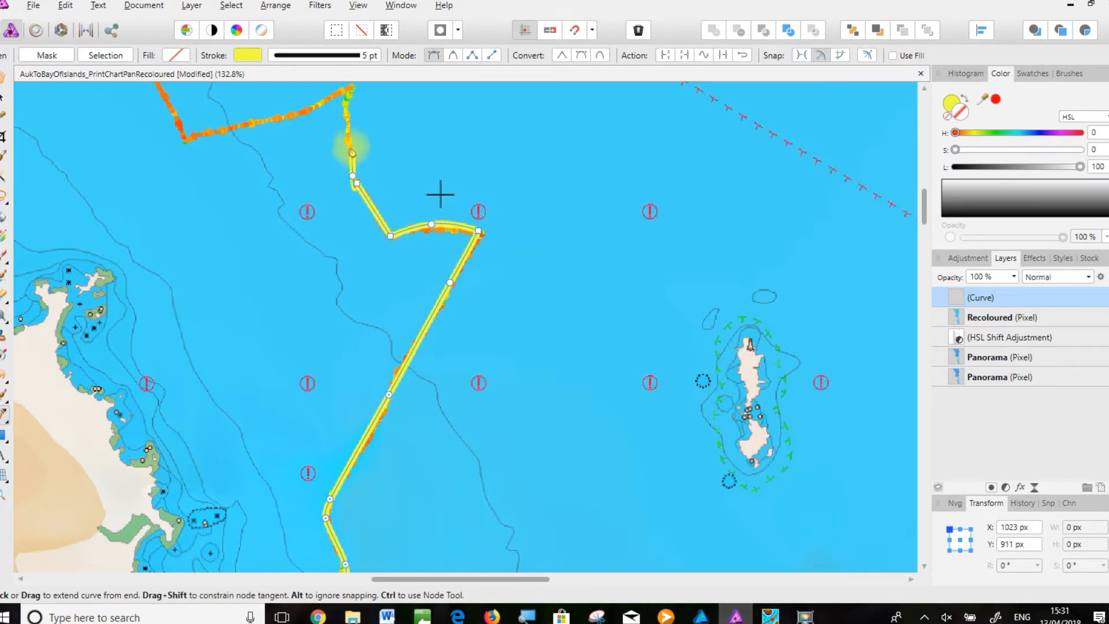
click(346, 118)
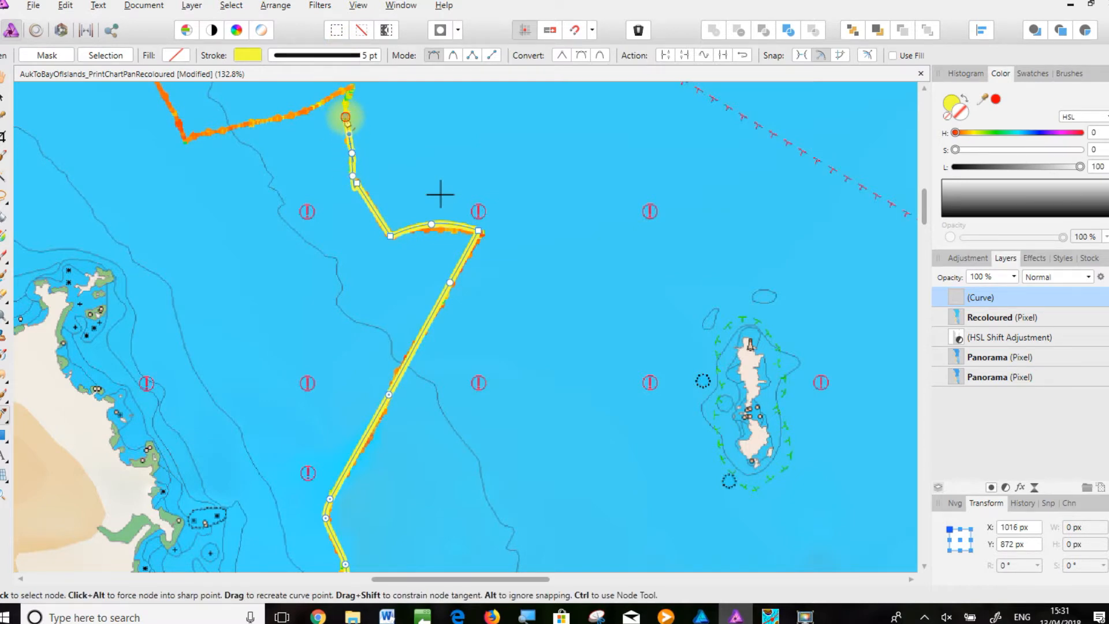
Place a sharp corner at the top of the short north leg and extend the curve west-southwest to about X 846, Y 895 px
click(352, 86)
alt+click(352, 87)
drag(317, 104, 260, 122)
click(187, 141)
Trace the track north-northwest in Smart mode after its first straight stretch, finishing at about X 665, Y 521 px
key(space)
drag(186, 142, 306, 506)
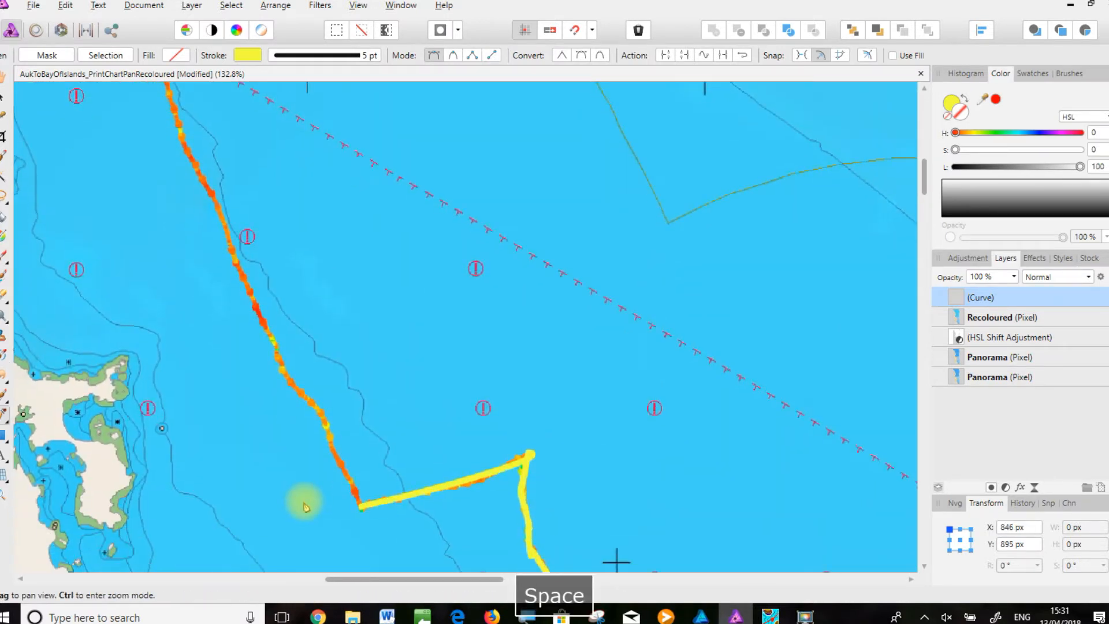
click(326, 428)
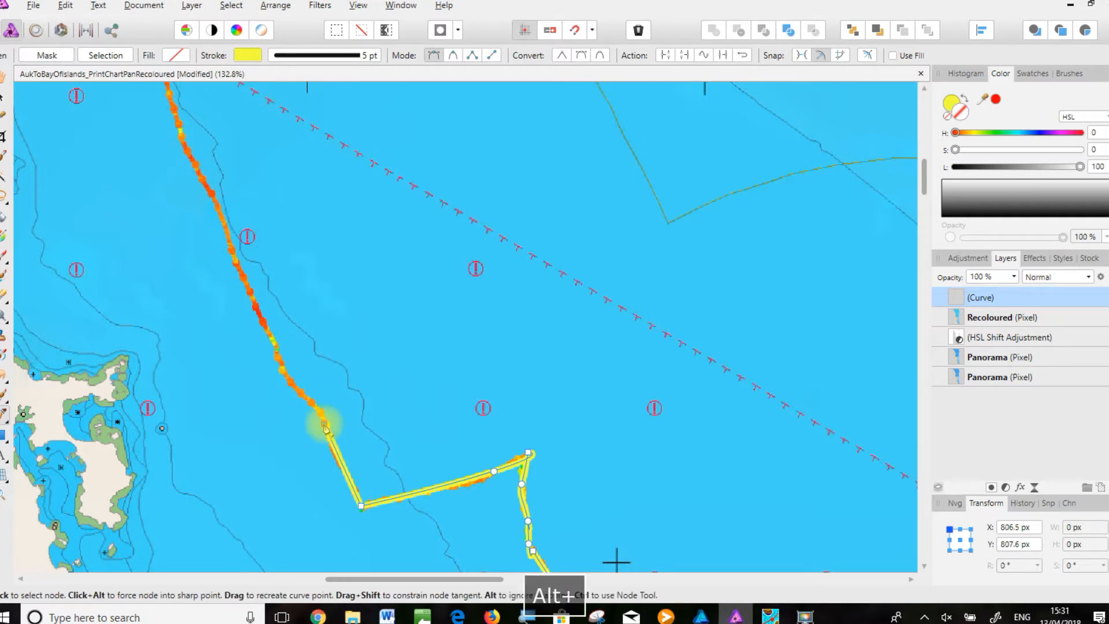
click(317, 406)
click(292, 385)
click(240, 270)
click(224, 221)
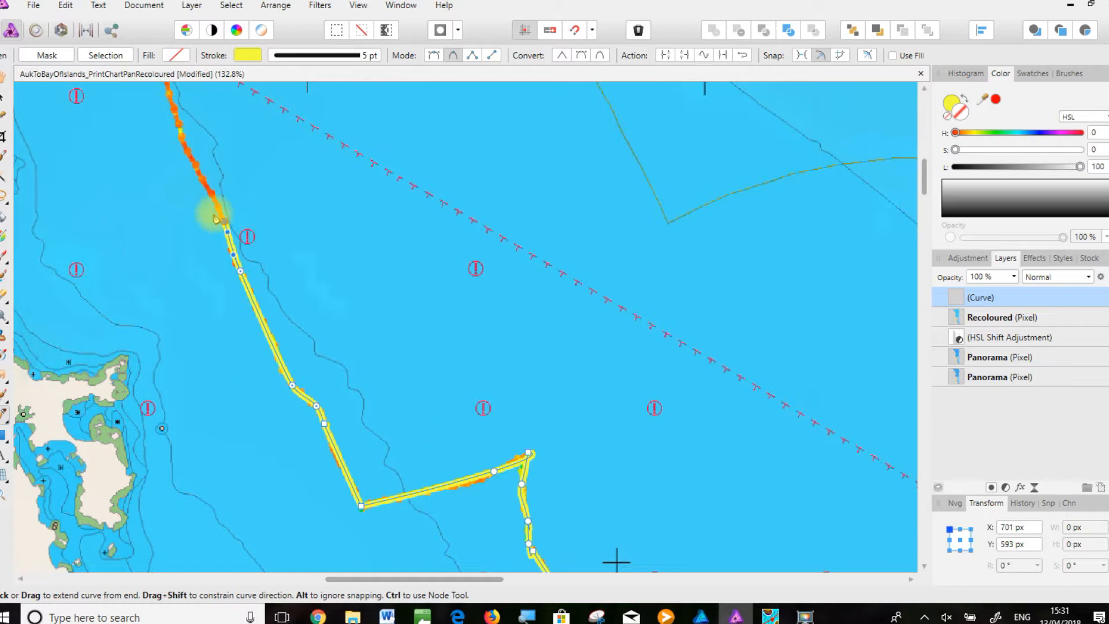
click(186, 150)
Continue the smart curve north-northwest along the long straight leg to about X 562, Y 192 px
key(space)
drag(164, 153, 316, 449)
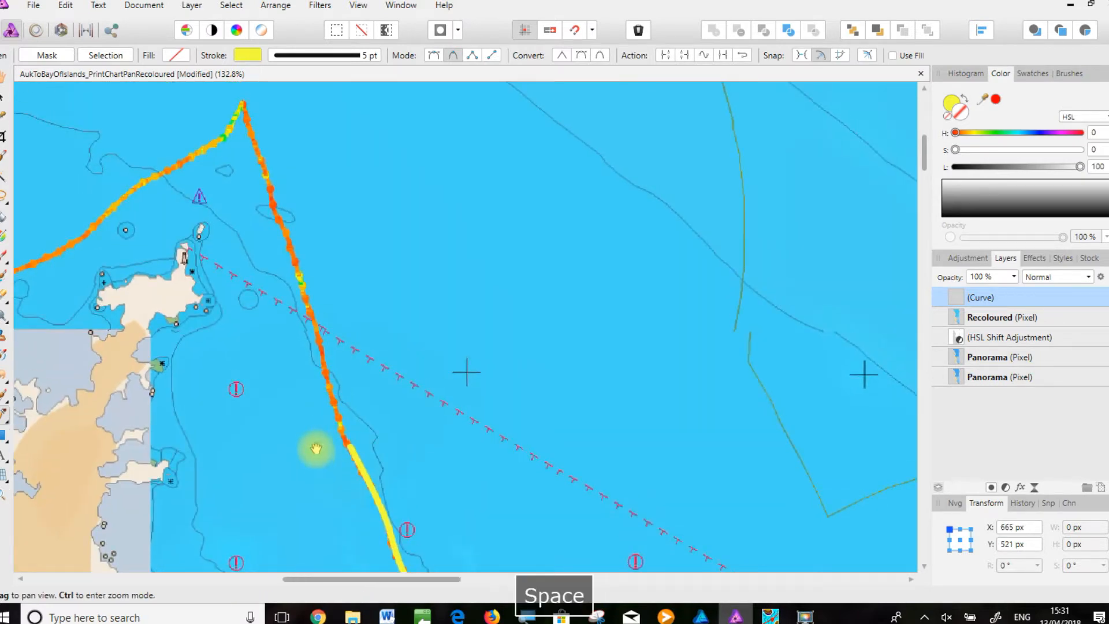
click(305, 298)
click(278, 212)
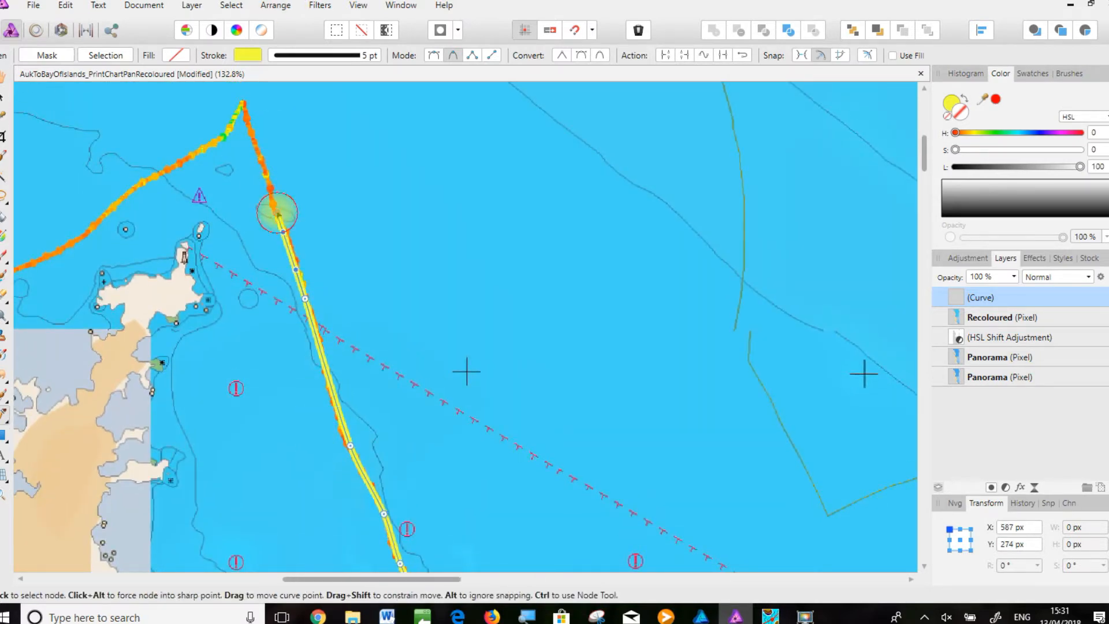
click(253, 135)
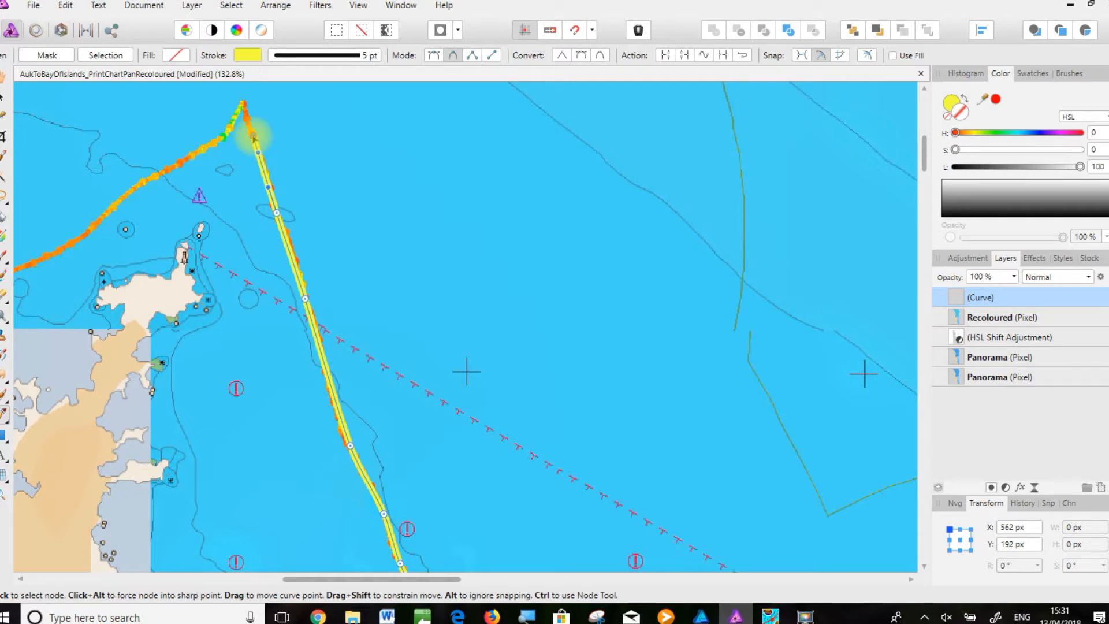
In Pen mode, place a sharp corner at the track's northernmost peak and extend the curve southwest to about X 497, Y 213 px
drag(253, 134, 259, 158)
click(433, 55)
drag(253, 140, 264, 175)
click(245, 104)
drag(245, 105, 221, 138)
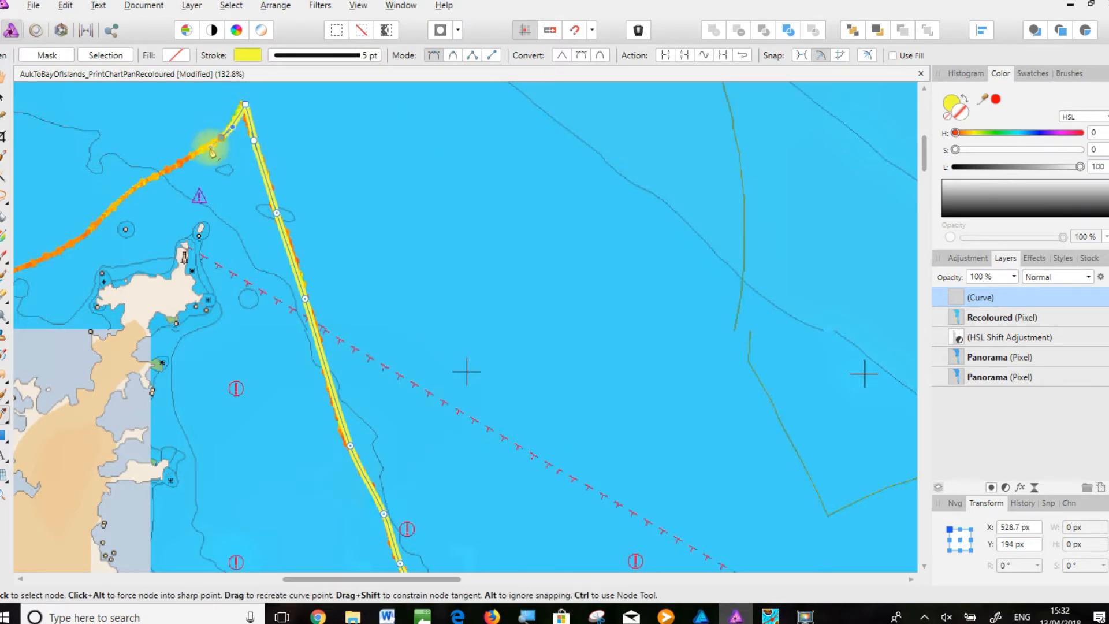
click(191, 155)
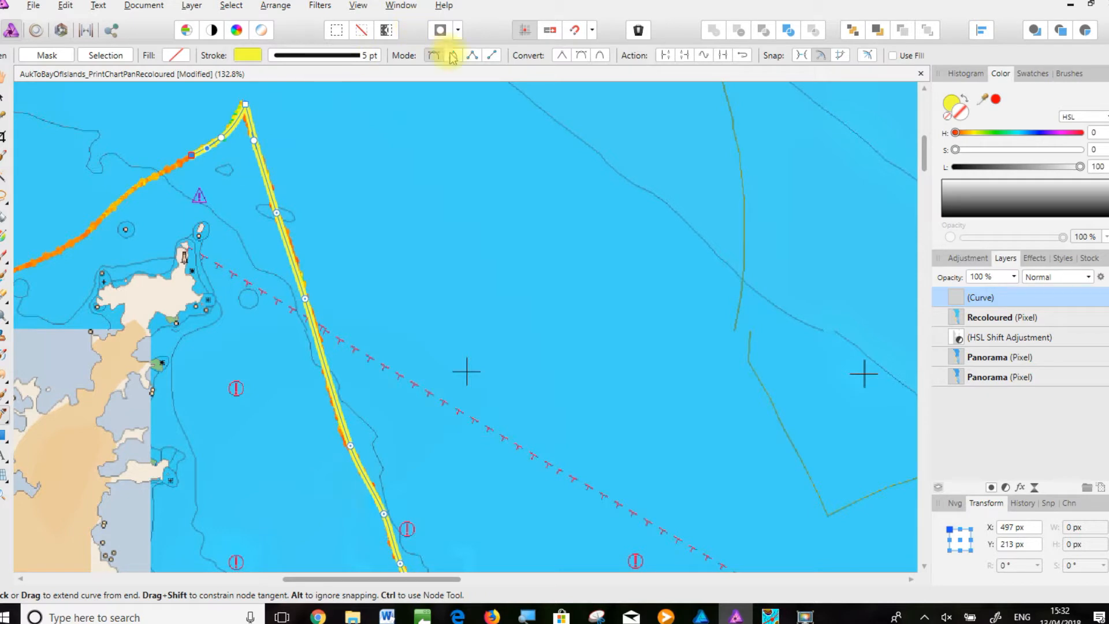
Trace the track southwest past the cape in Smart mode to the harbour approach at about X 195, Y 374 px
key(space)
drag(166, 153, 403, 163)
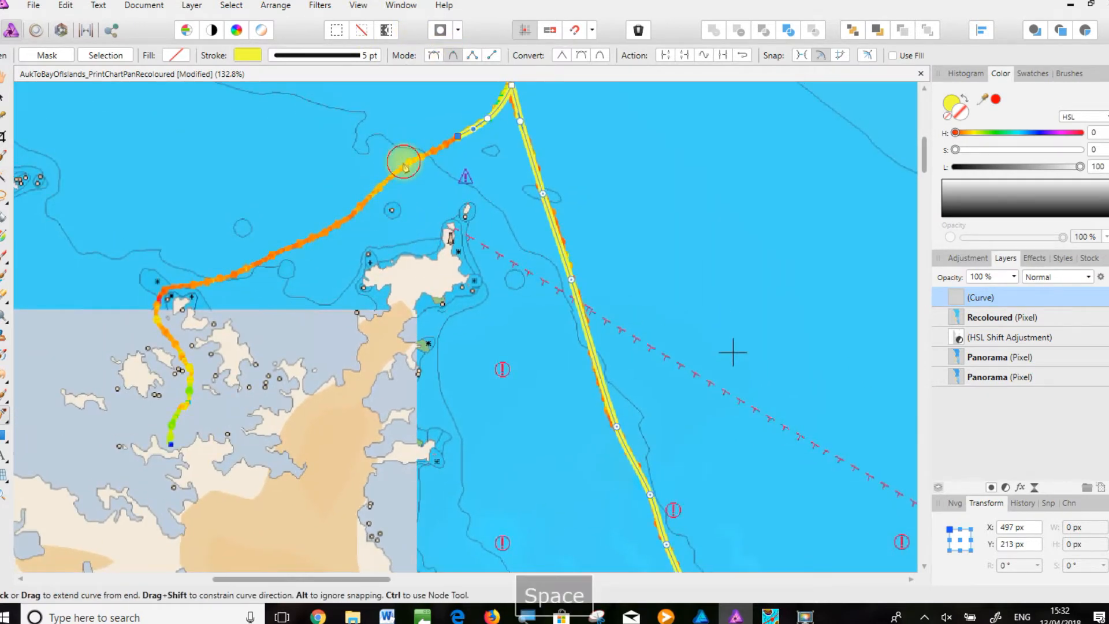
click(403, 163)
click(353, 210)
click(300, 247)
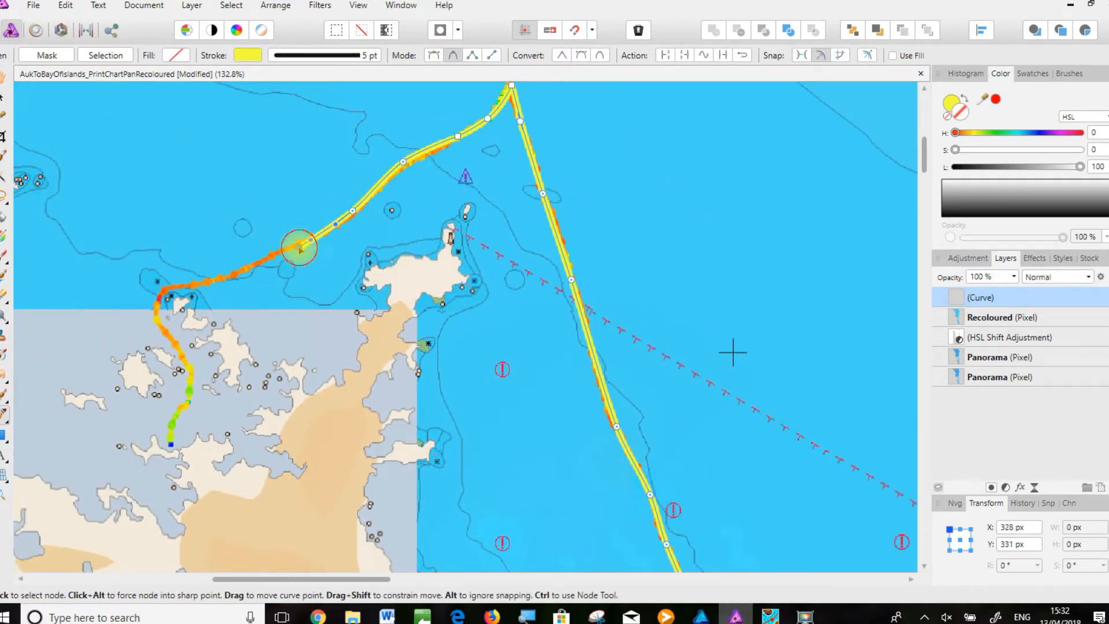
click(230, 272)
click(211, 278)
click(186, 285)
click(172, 287)
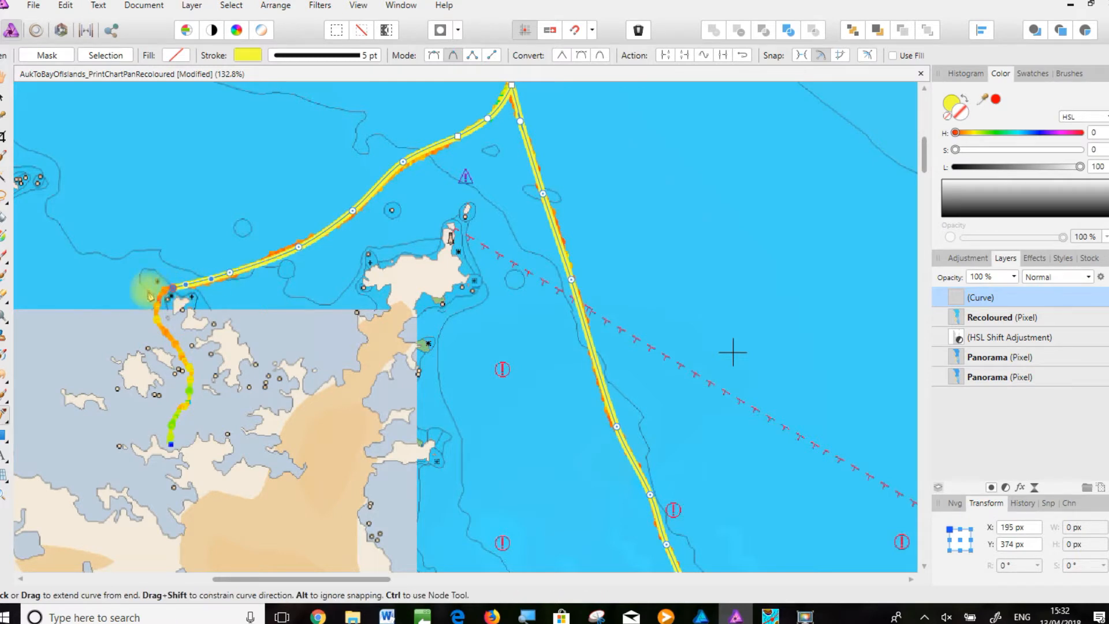
Round the bend and trace the track south through the islands, finishing the curve at its endpoint near X 193, Y 534 px
click(157, 297)
click(157, 318)
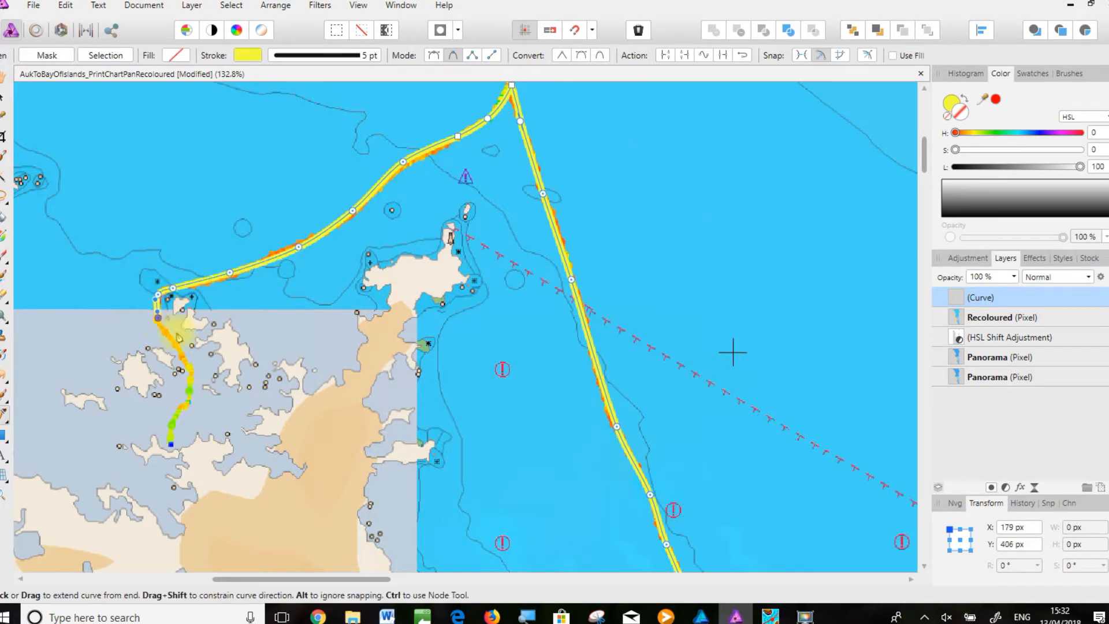
click(188, 390)
click(181, 410)
click(171, 433)
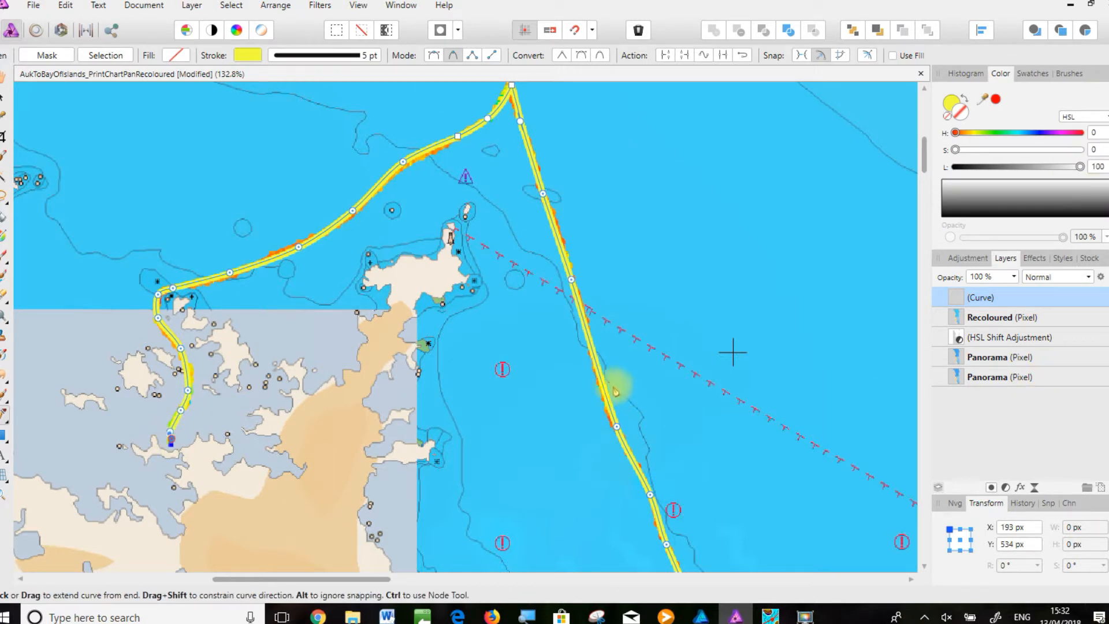
With the Node tool, nudge nodes on the northern legs onto the track at about X 439, Y 243 and X 664, Y 522 px
click(8, 404)
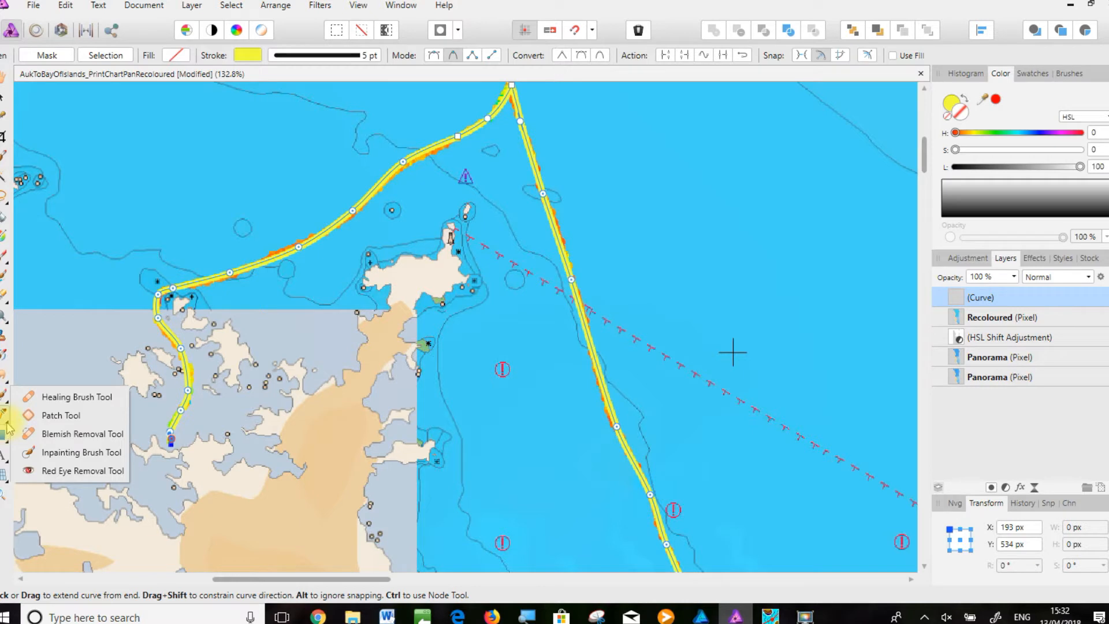
click(6, 416)
click(35, 435)
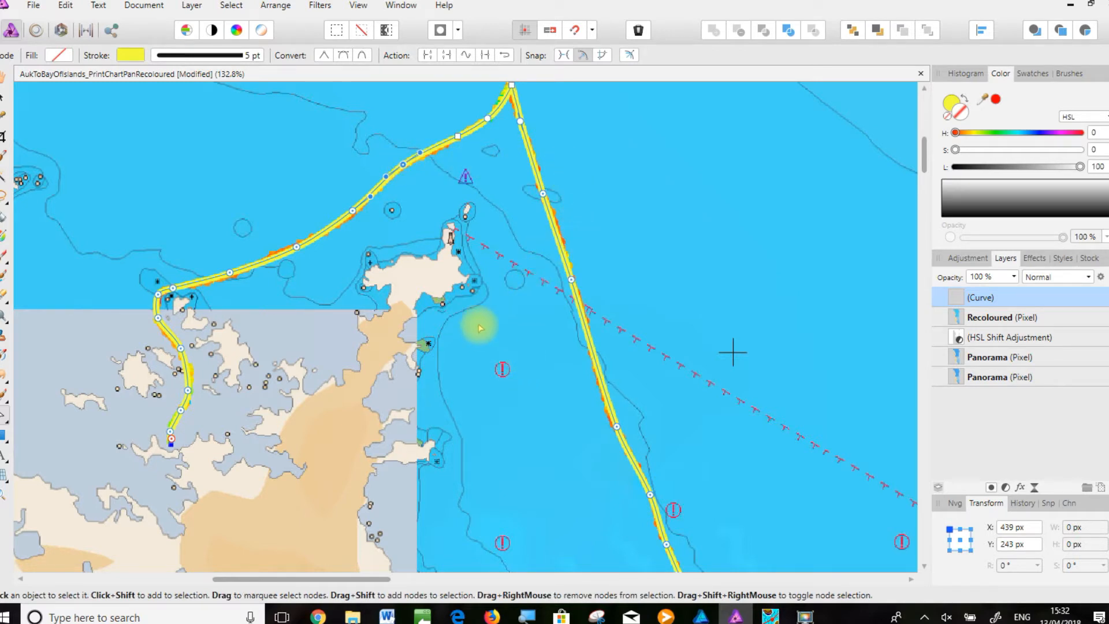
click(616, 428)
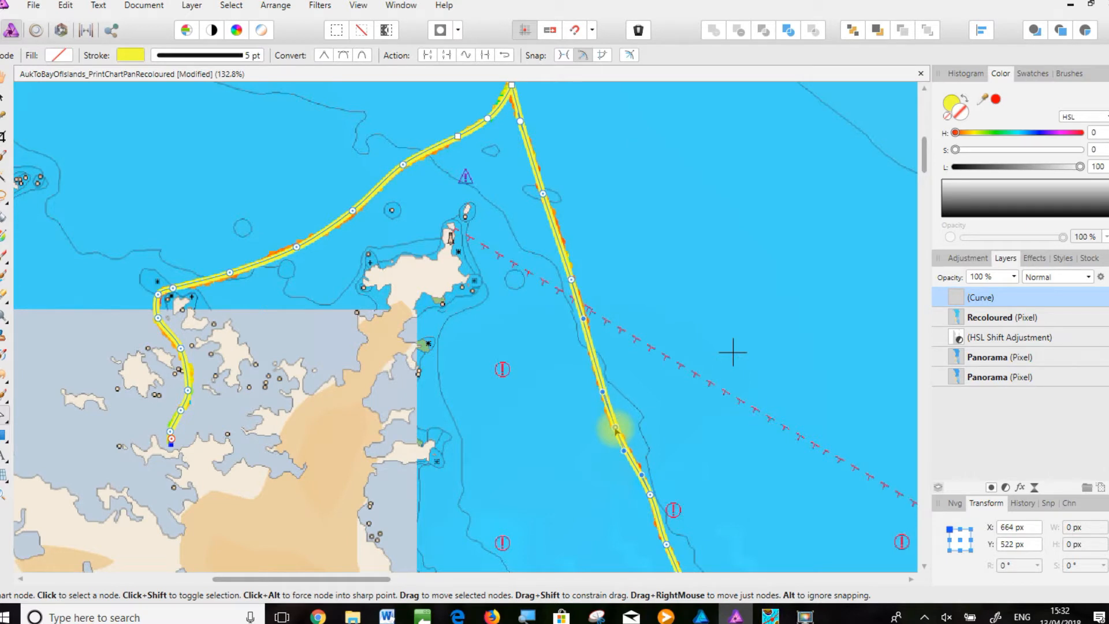
Bend the west-southwest leg to match the track by adjusting the handle of its node at X 986.5, Y 858 px
key(space)
drag(762, 504, 495, 119)
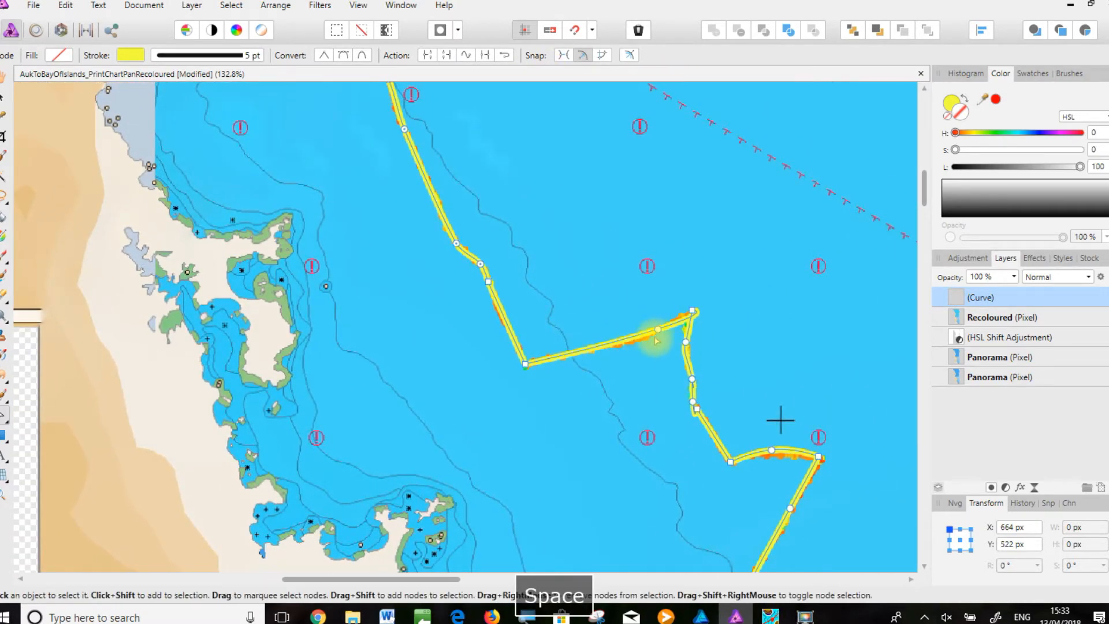
click(659, 331)
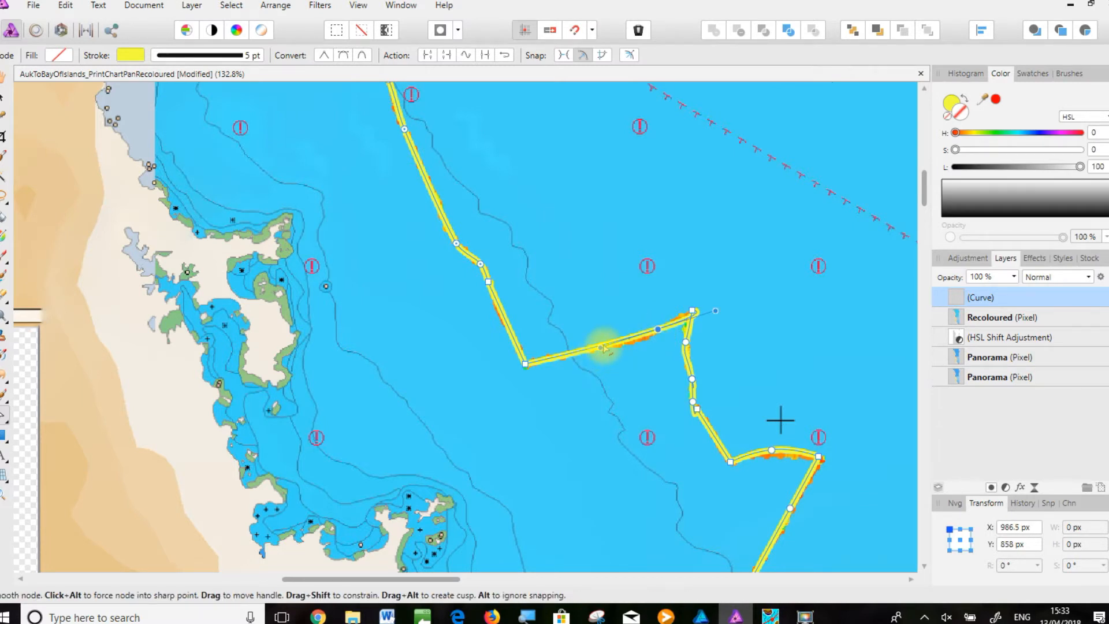
drag(600, 349, 602, 352)
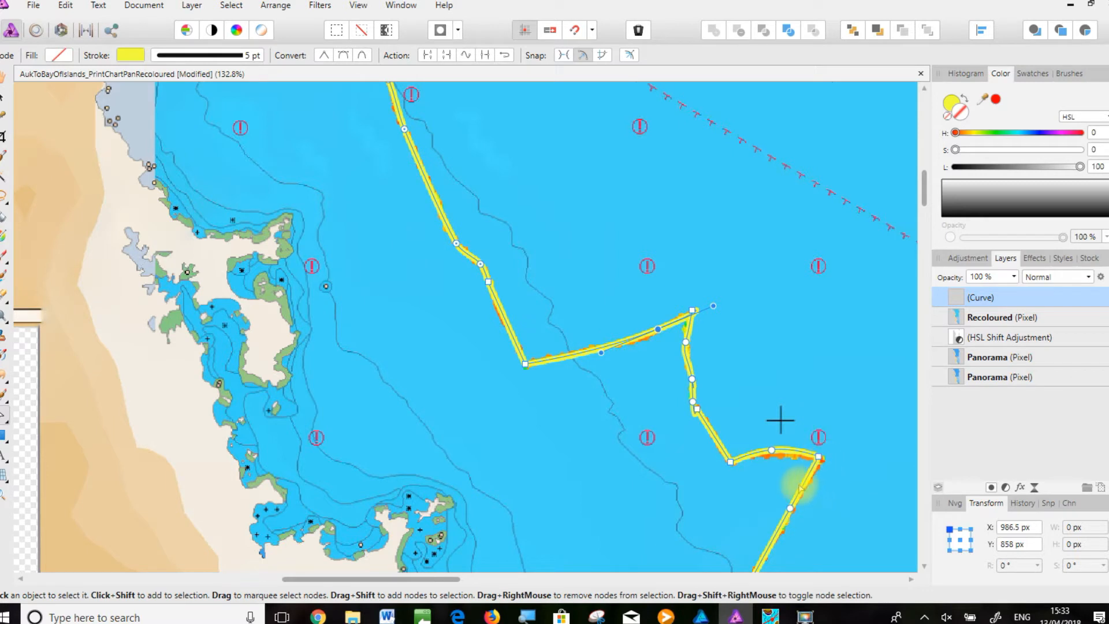
Move the short western leg's middle node to X 1111, Y 989 px and adjust the node on the northeast leg
click(772, 451)
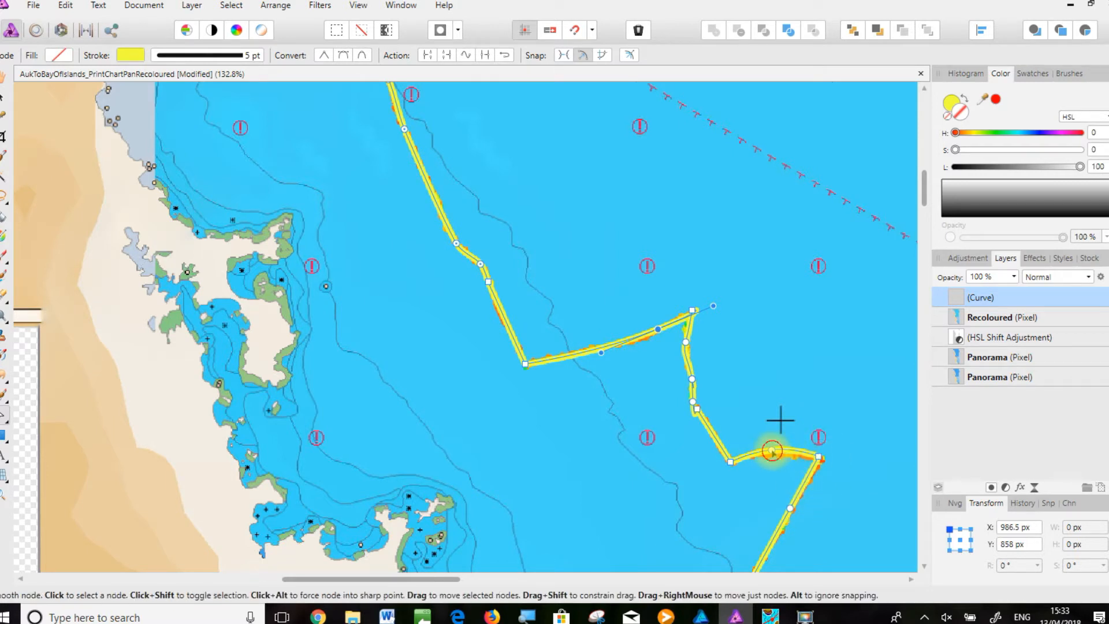
key(space)
drag(782, 421, 618, 44)
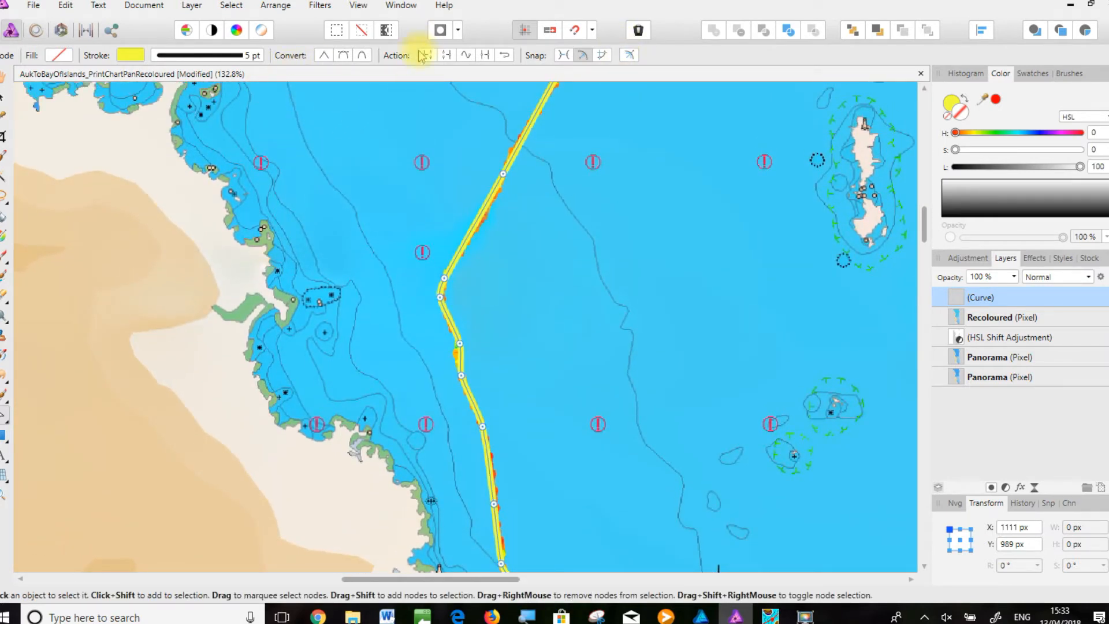
click(502, 175)
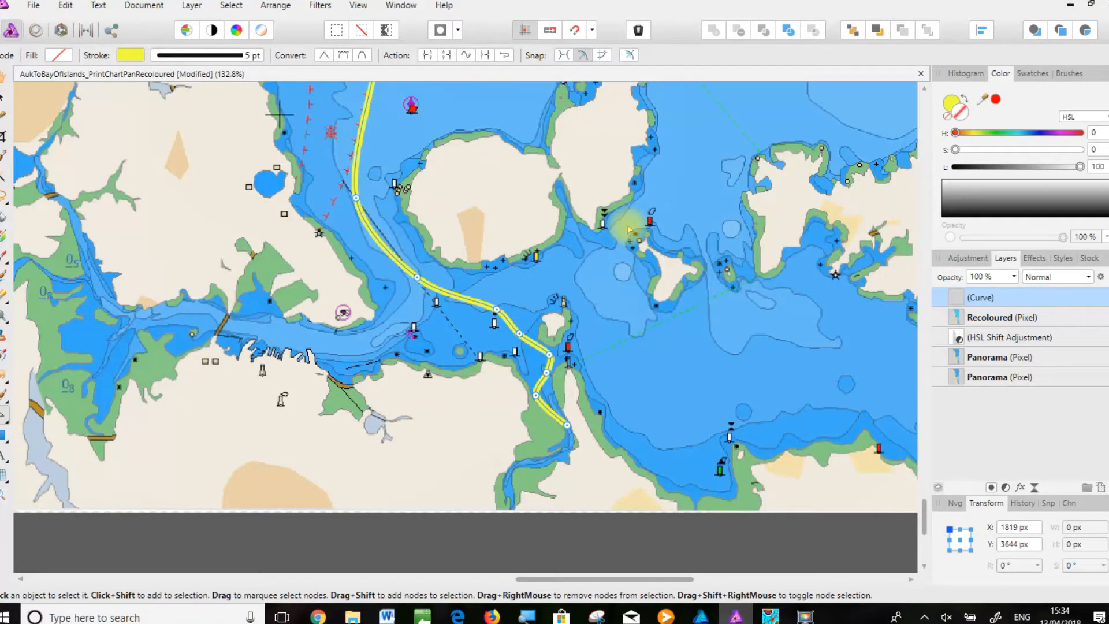
Deselect the curve with the Move tool and check the traced line across the whole panorama
key(ctrl+0)
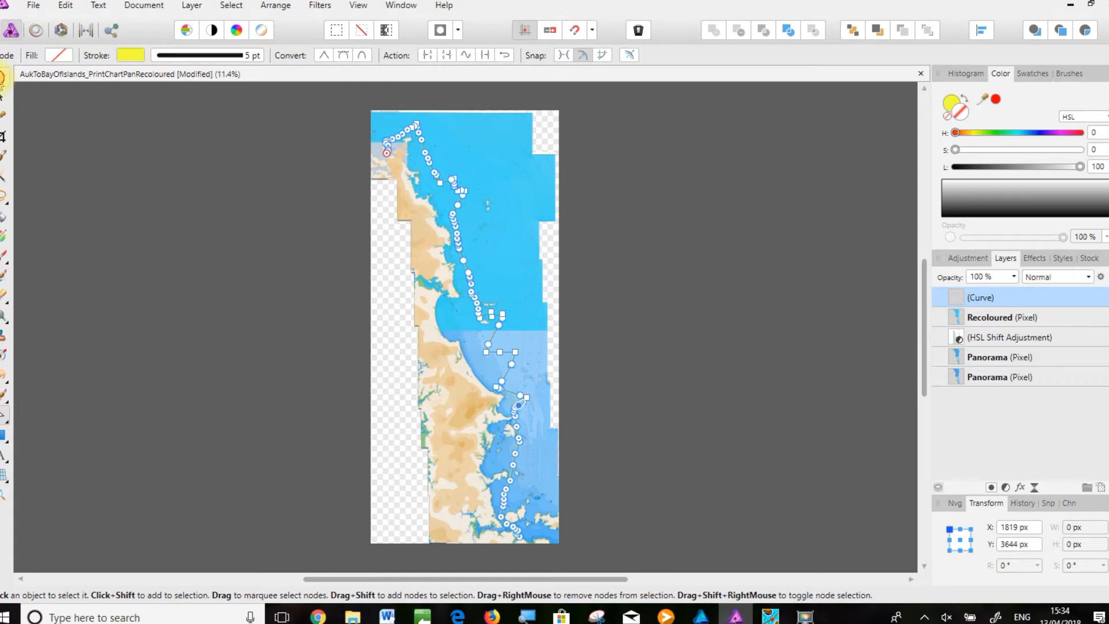
click(4, 95)
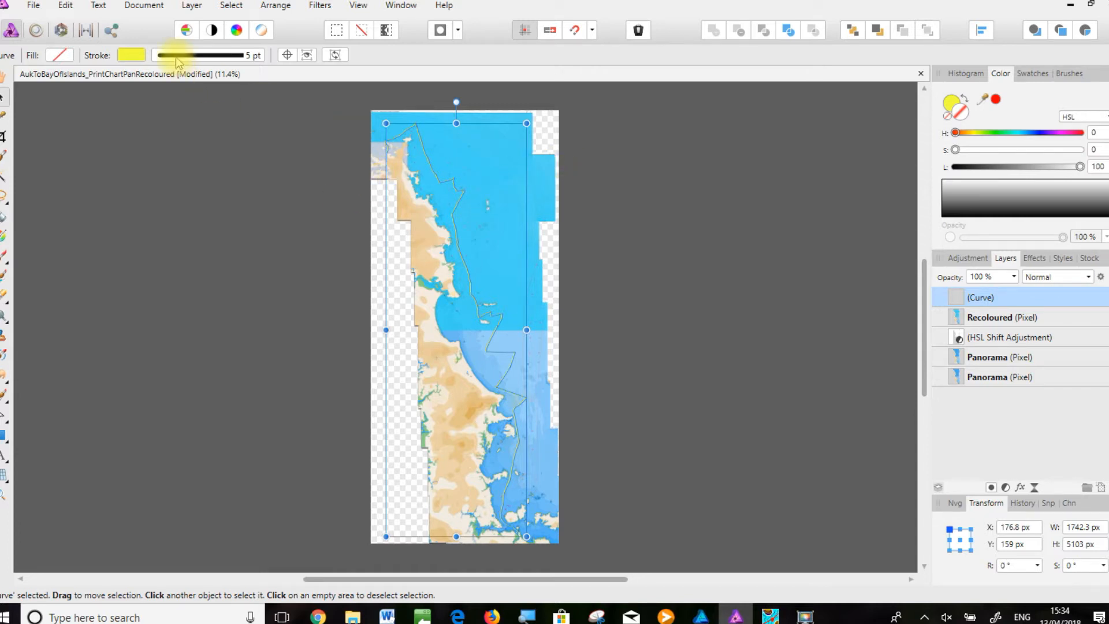
click(148, 129)
scroll(428, 255, up, 2)
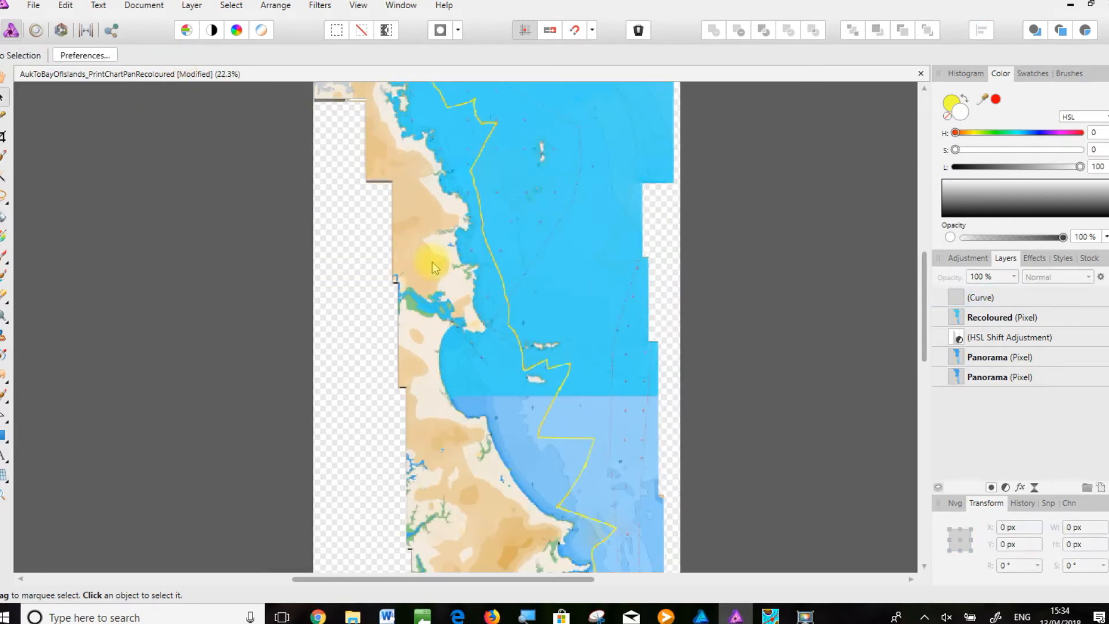
scroll(434, 266, up, 2)
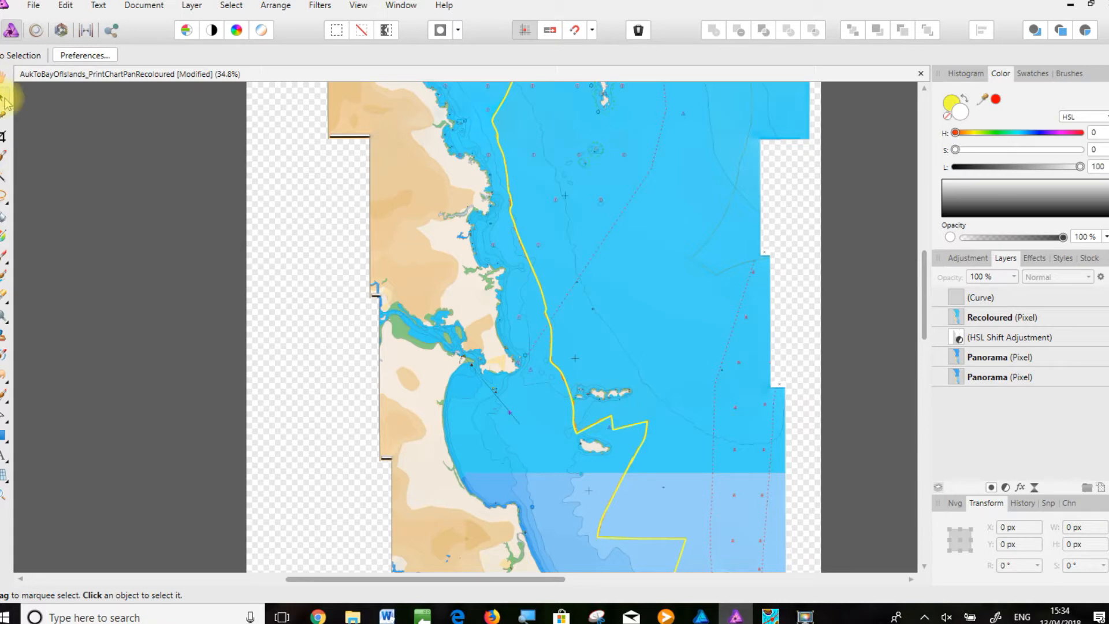
Try a blue stroke on the track curve with the hue at 242, and undo the colour change
click(523, 257)
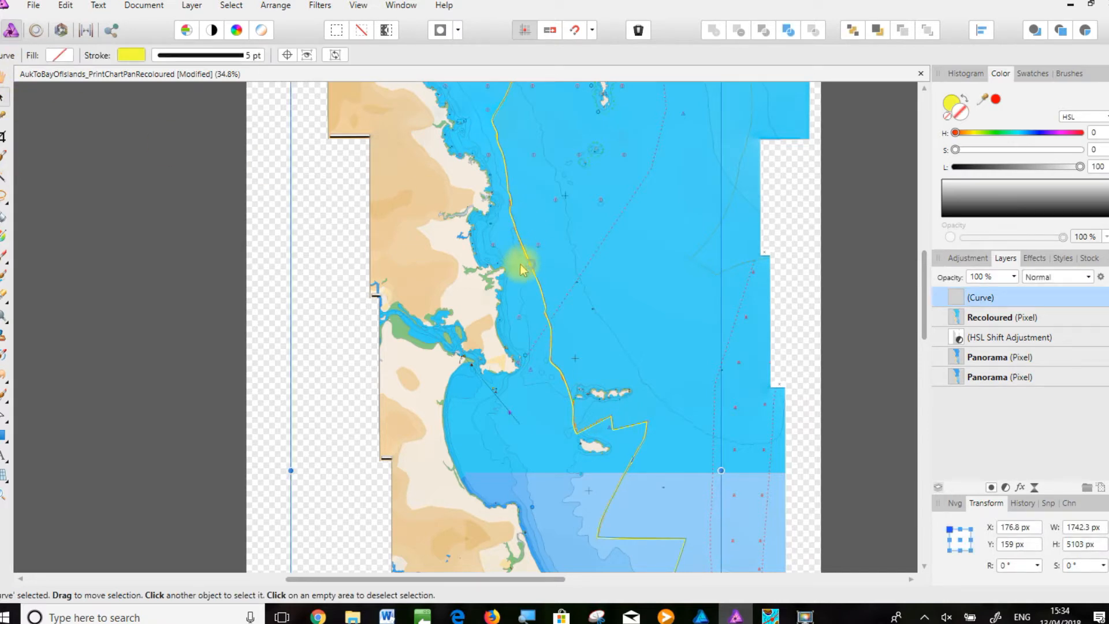
click(134, 55)
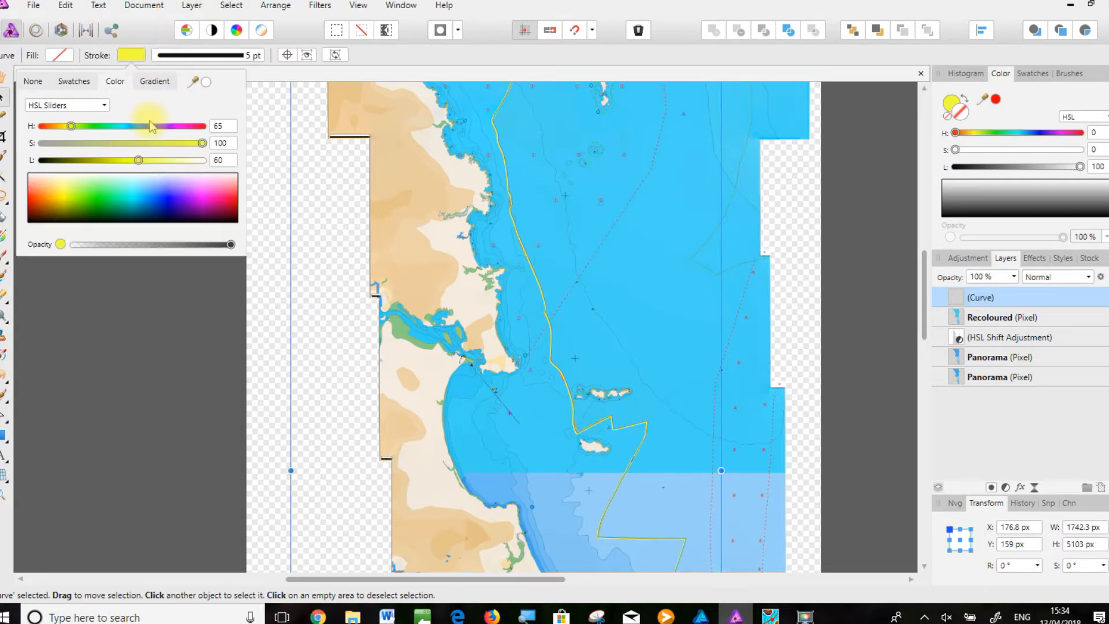
click(149, 126)
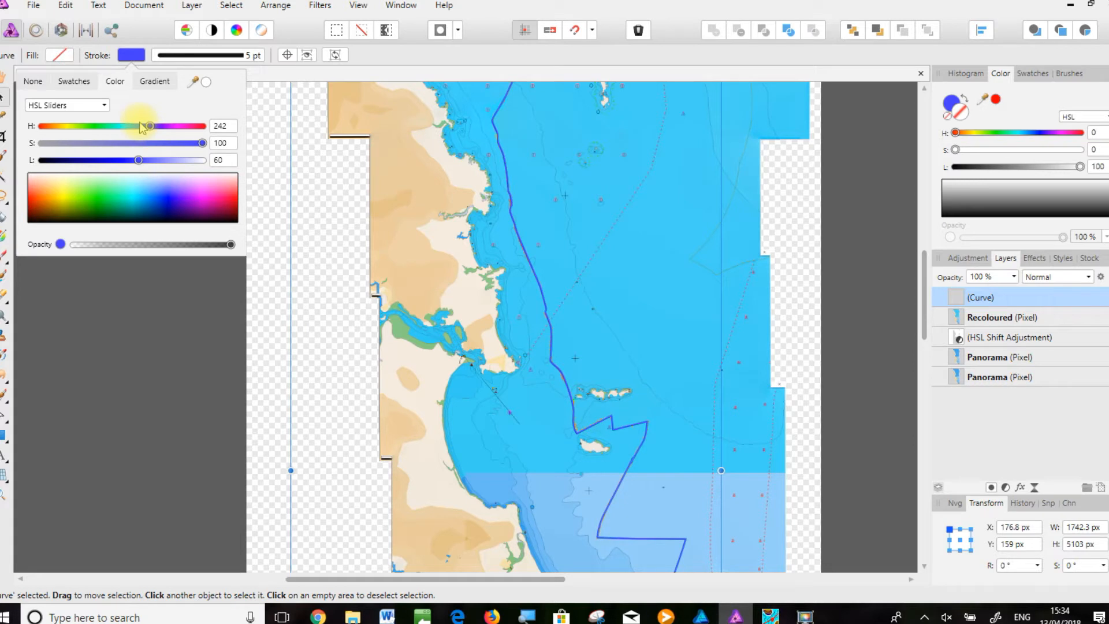
key(ctrl+z)
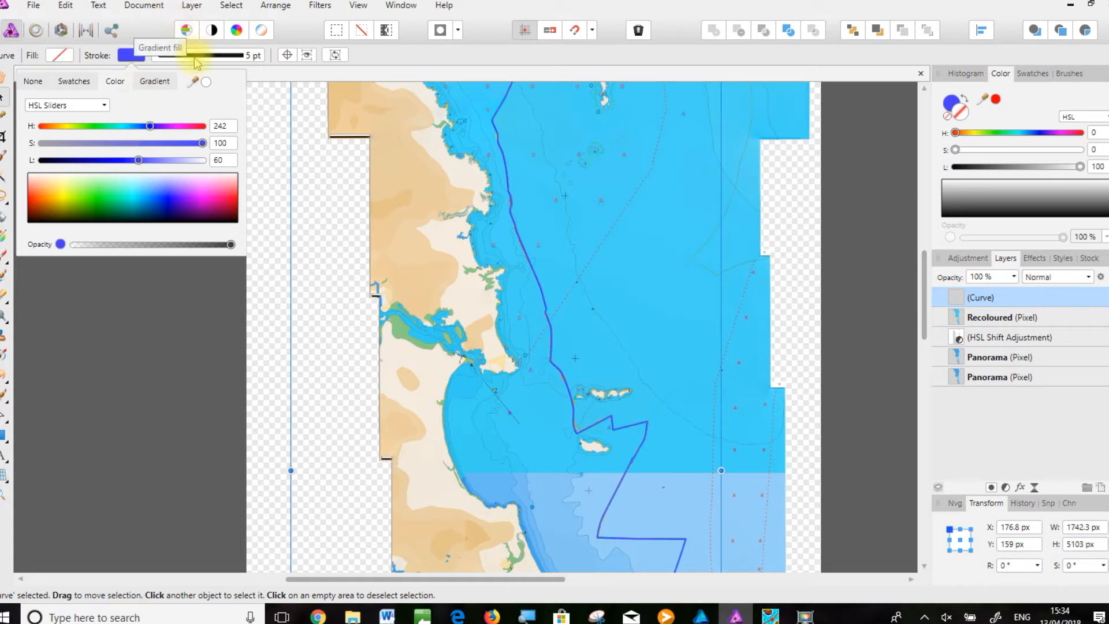
key(ctrl+z)
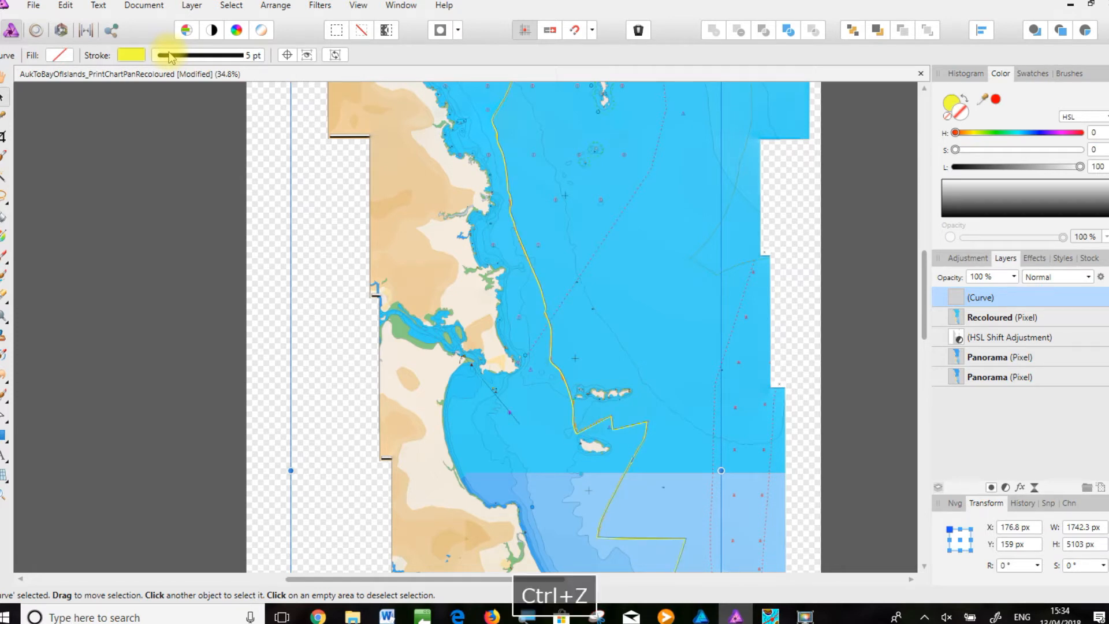
Set the track curve's stroke width to 10 pt, and try a dashed line style before restoring the solid one
click(257, 57)
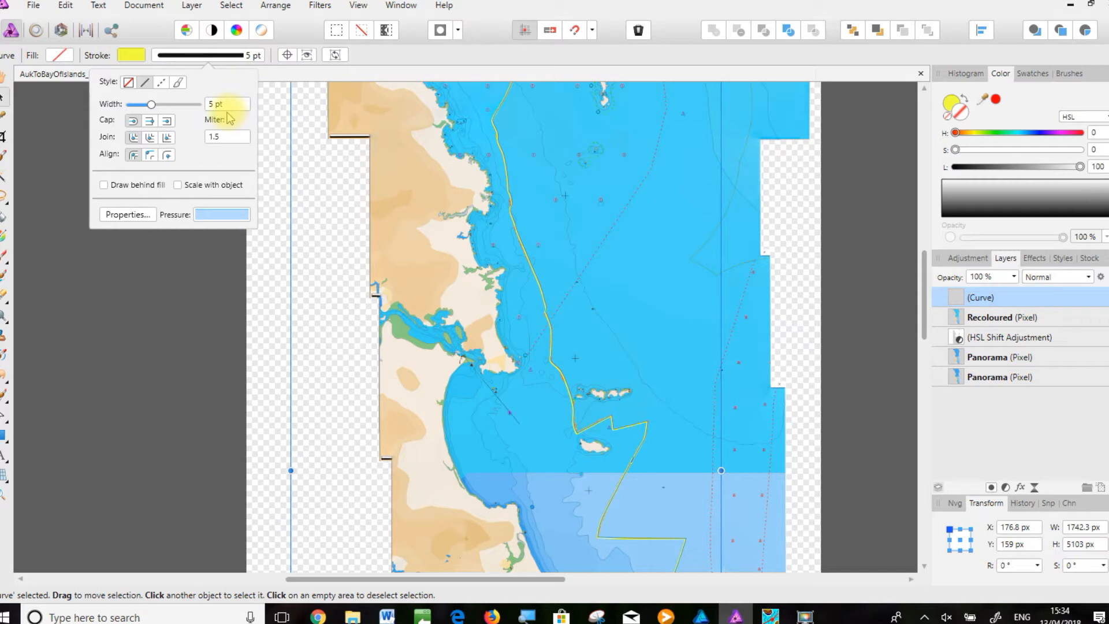
click(223, 105)
text(8)
key(Return)
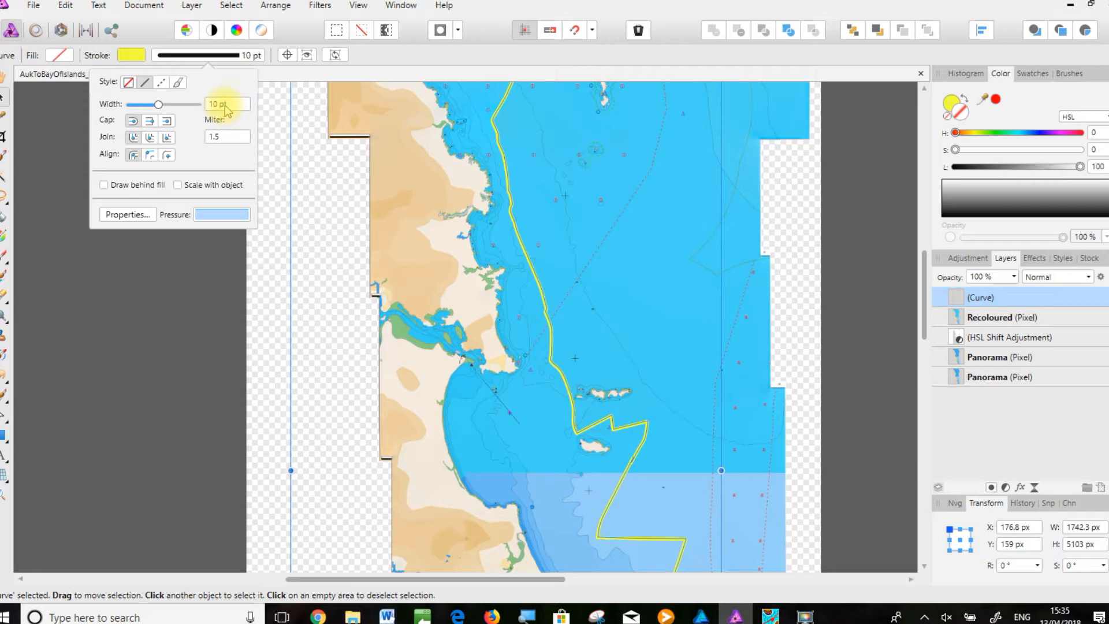
click(217, 129)
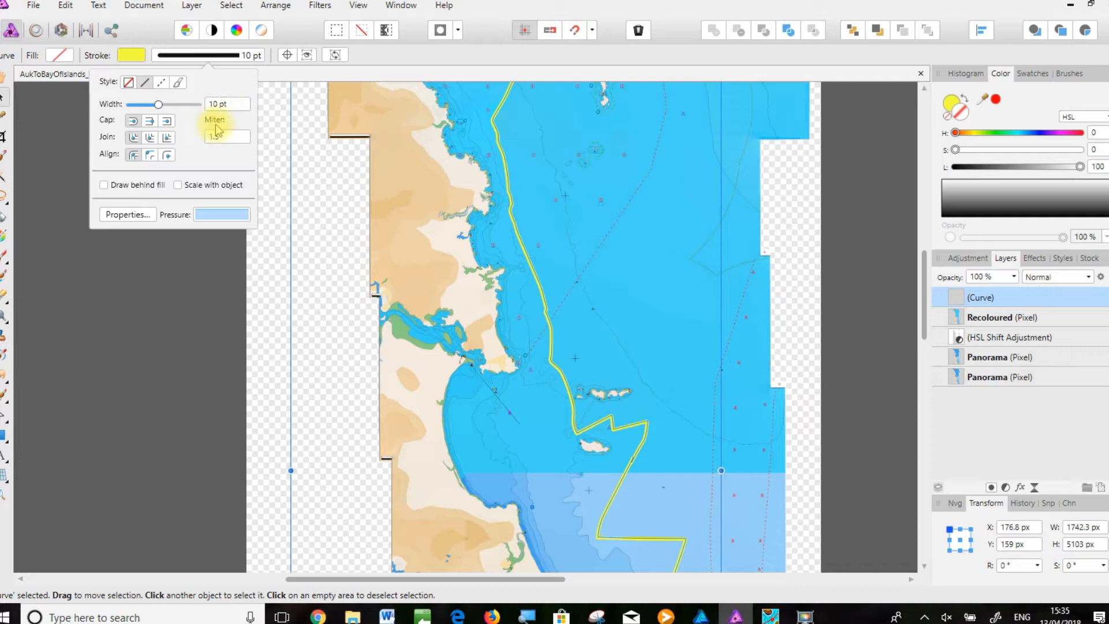
click(160, 83)
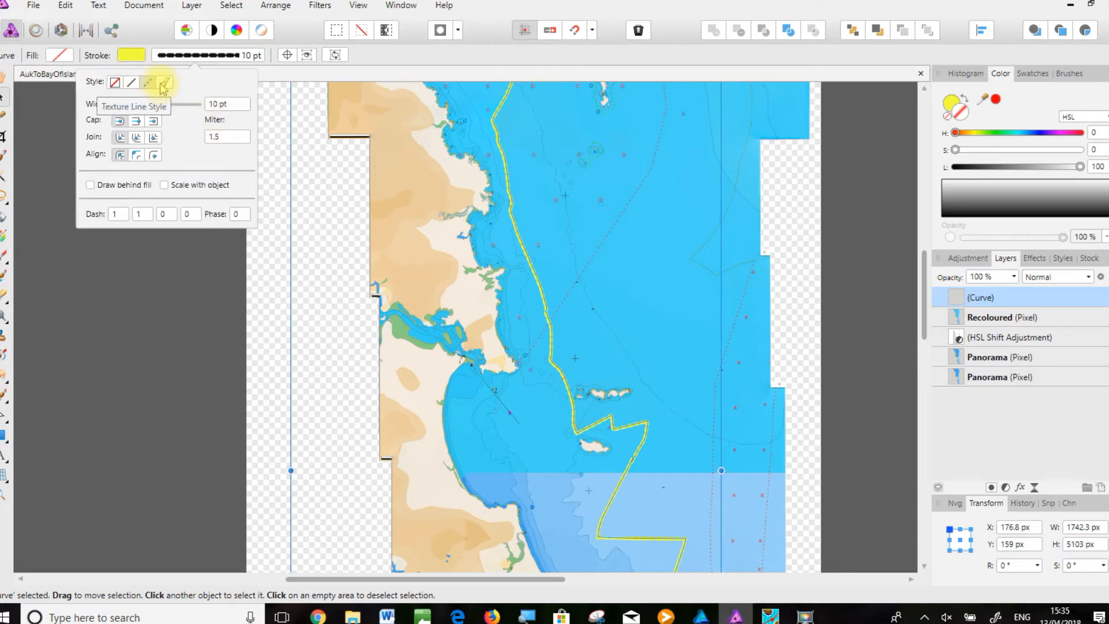
click(131, 82)
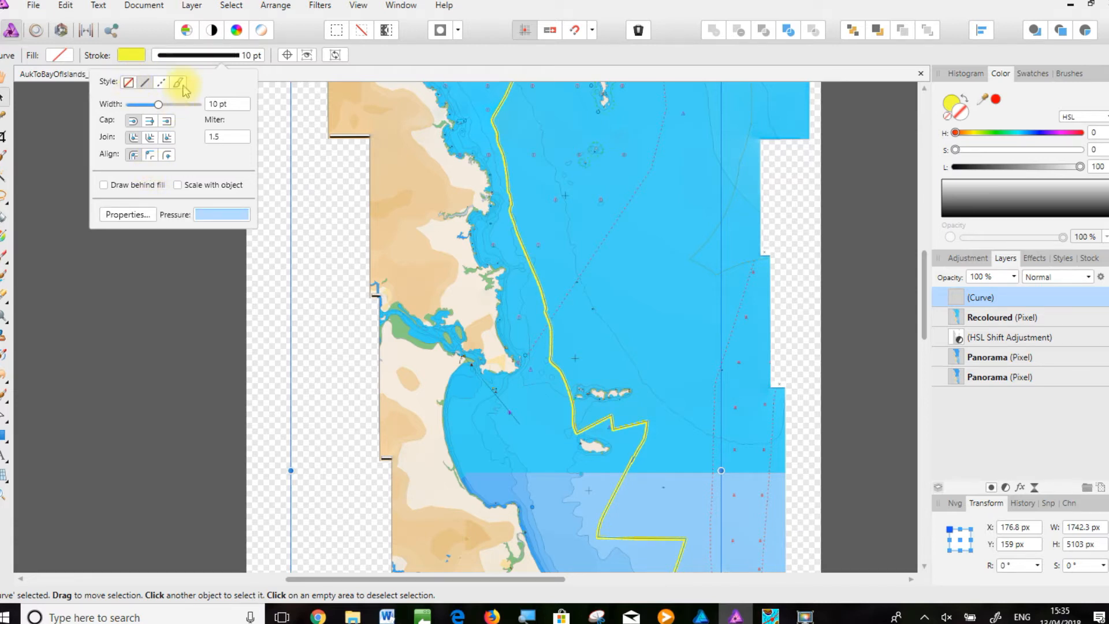
Rename the traced curve's layer as Track
double_click(978, 297)
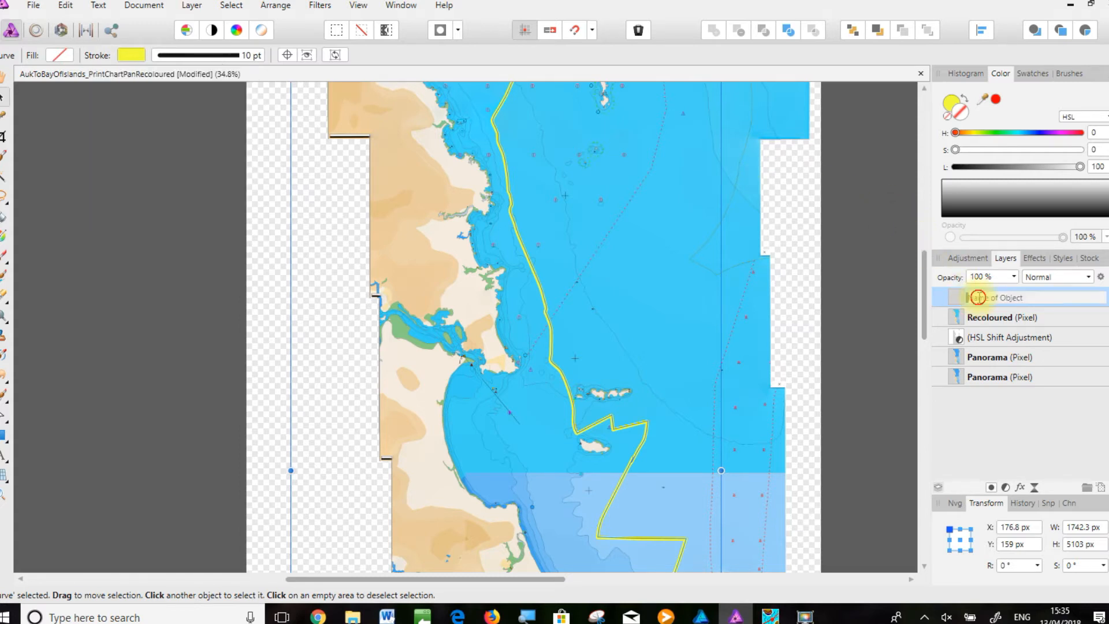
text(Track (Curve)
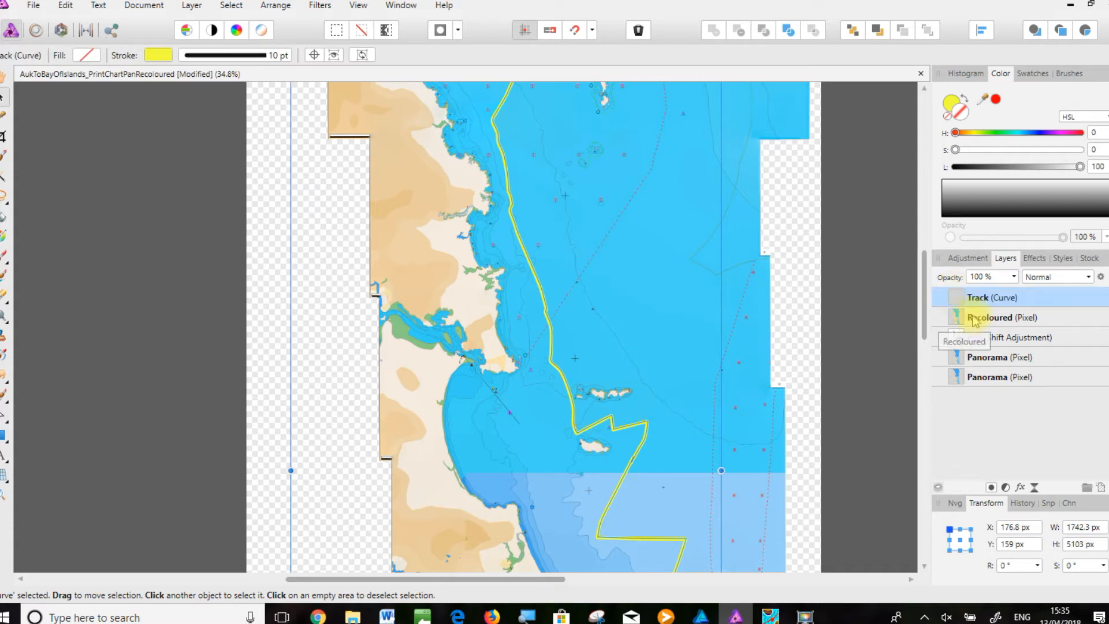
Merge all visible layers into a new pixel layer above the Track curve
click(948, 301)
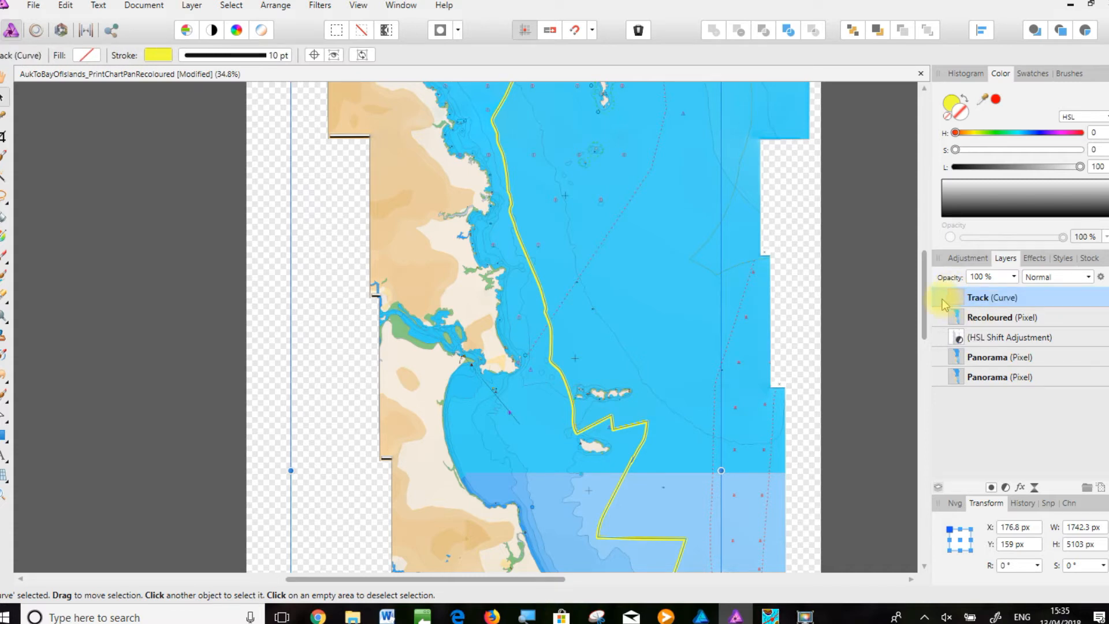
right_click(944, 304)
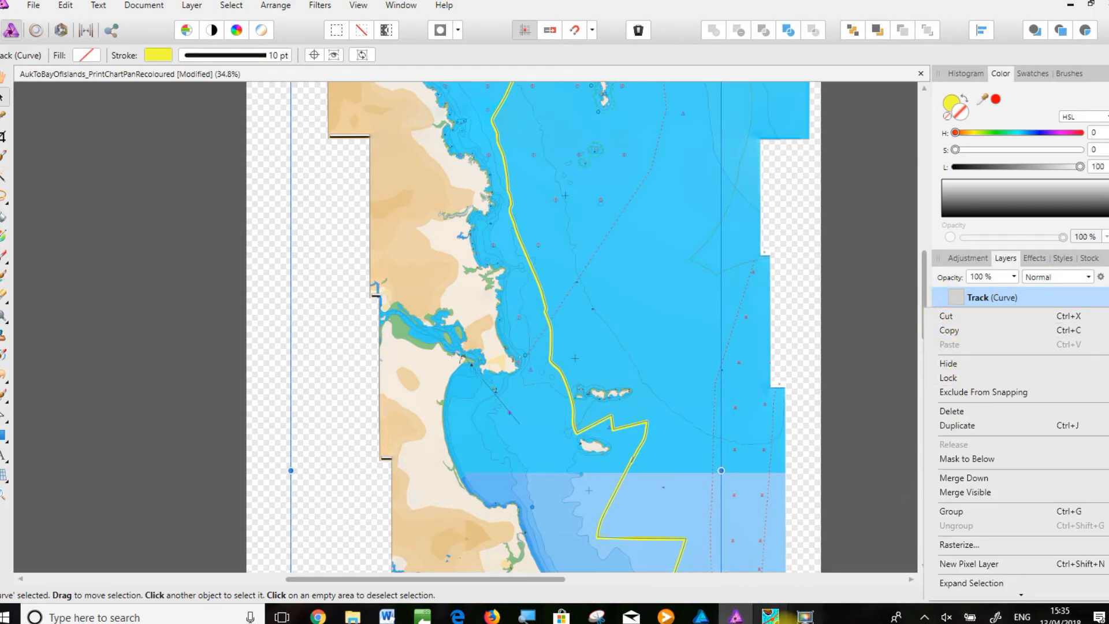
click(804, 616)
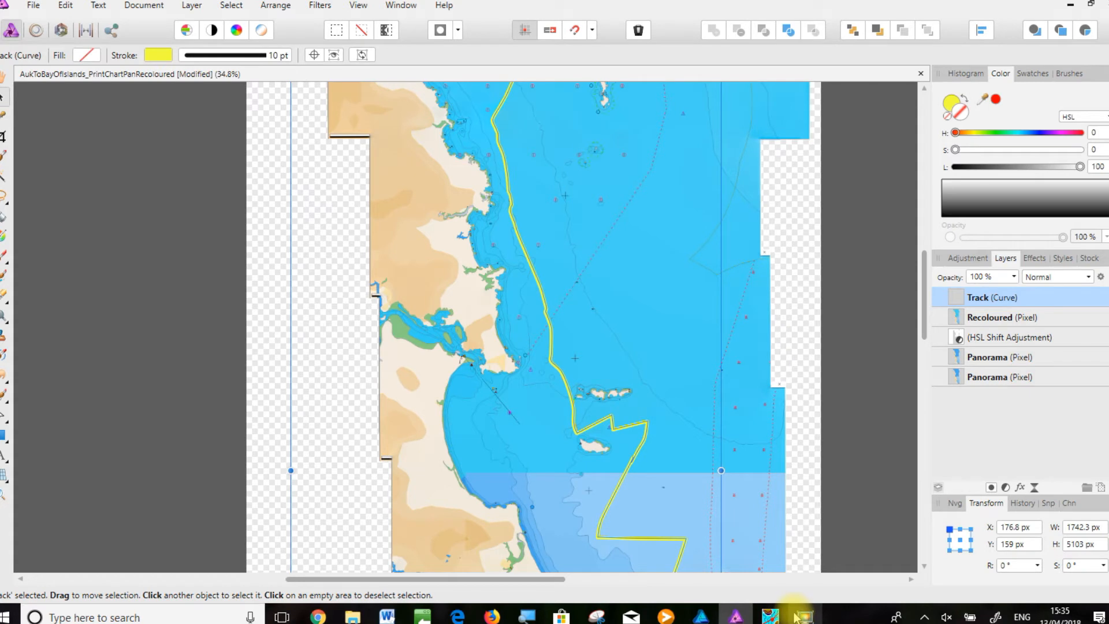
right_click(982, 296)
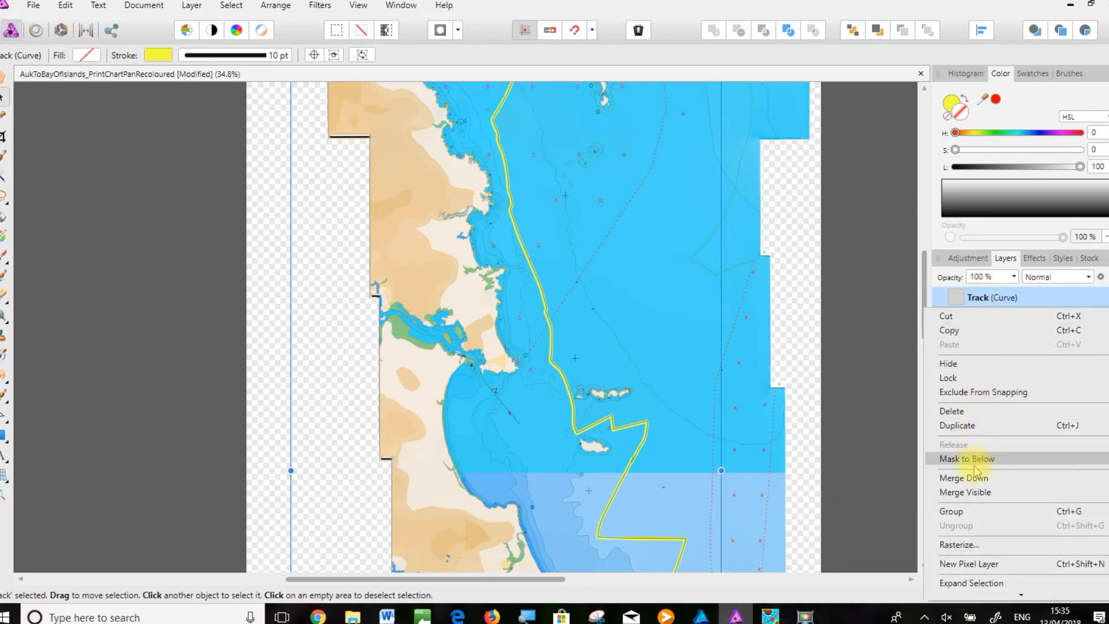
click(976, 492)
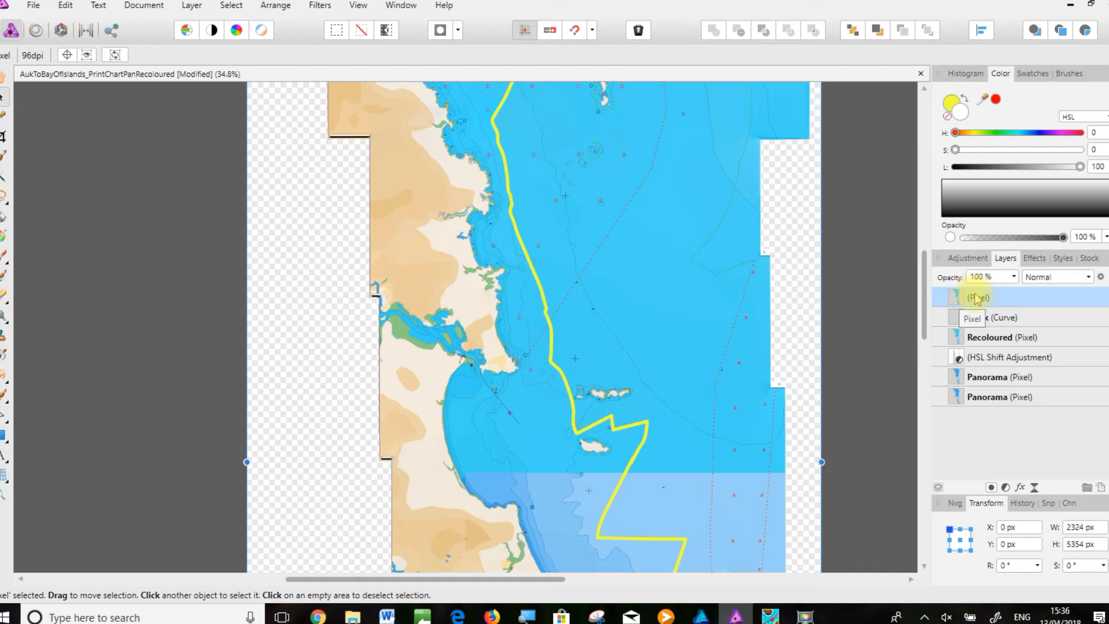
Name the merged pixel layer Trimmed
double_click(976, 297)
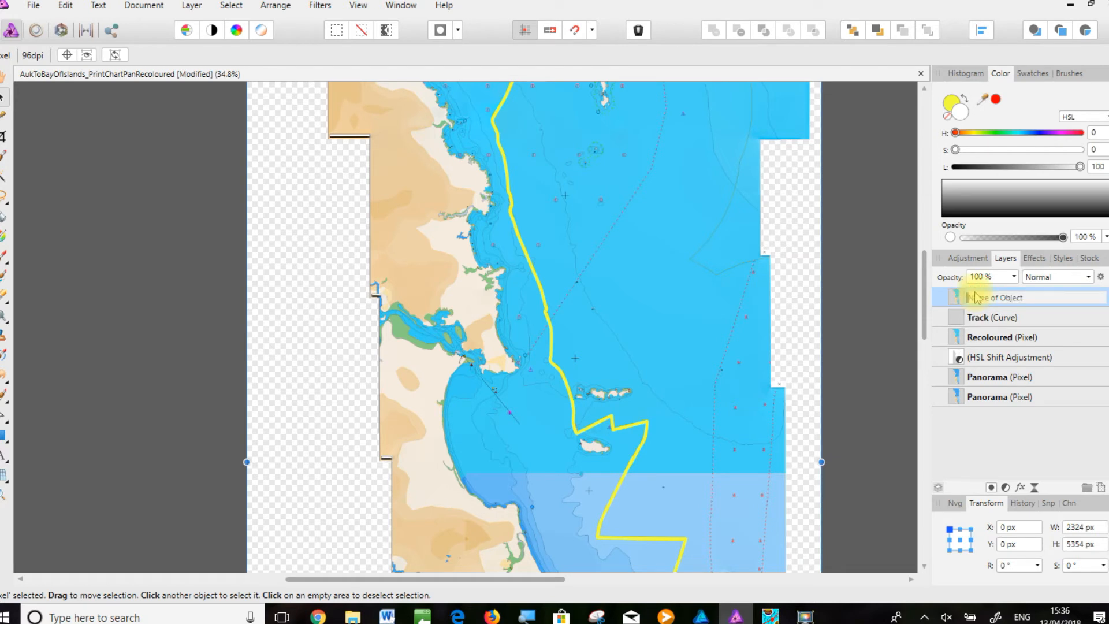
text(Trimmed)
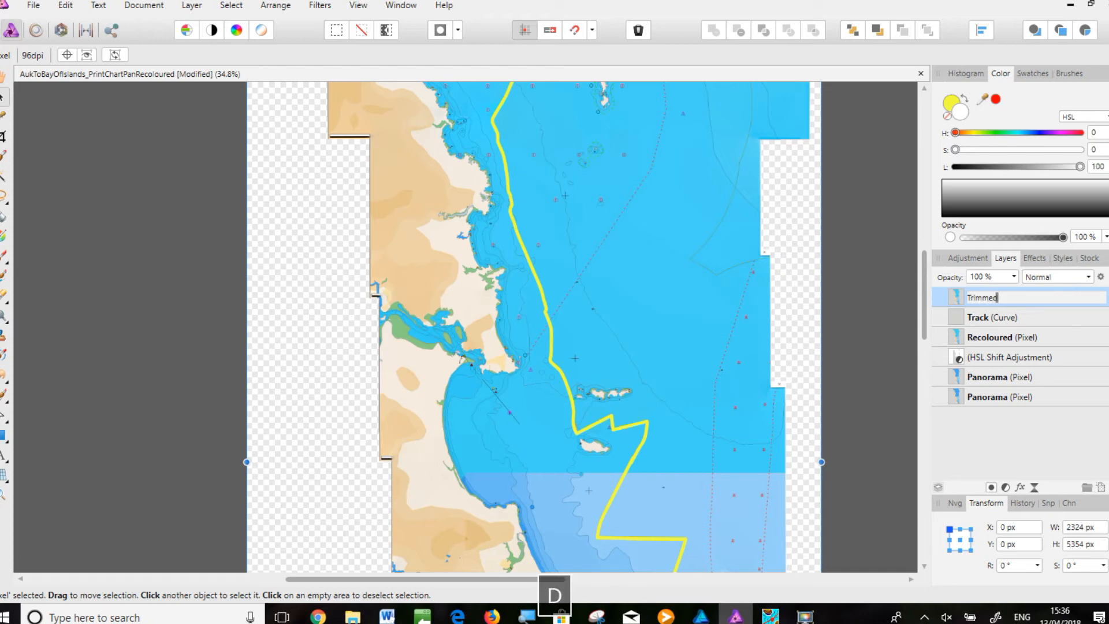
key(Return)
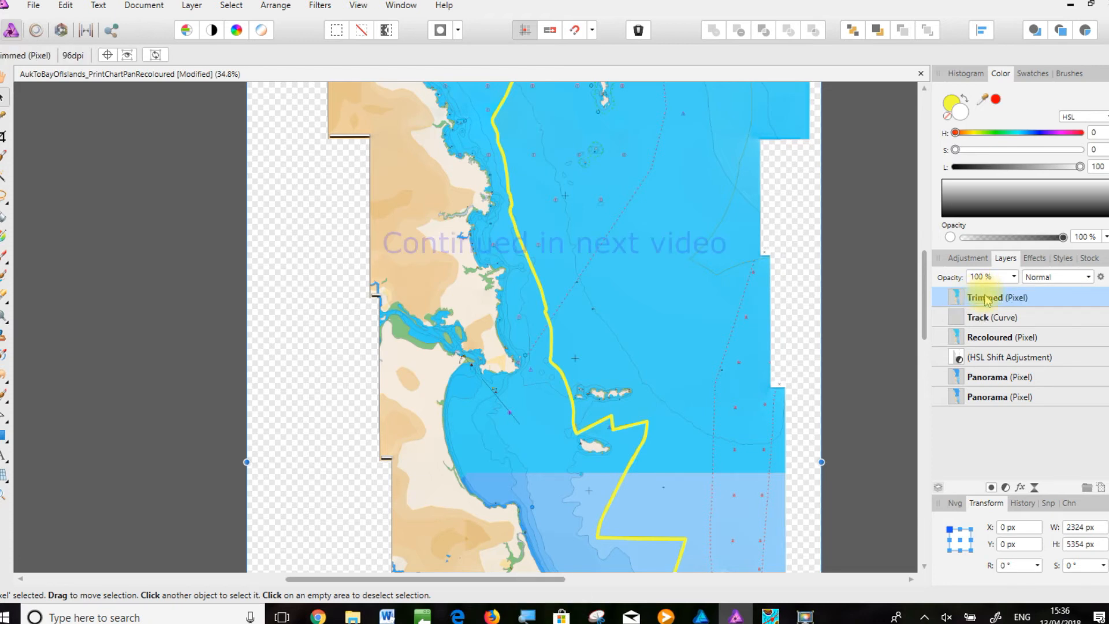
Rename the merged pixel layer at the top of the stack as labelled
double_click(976, 297)
text(labelled)
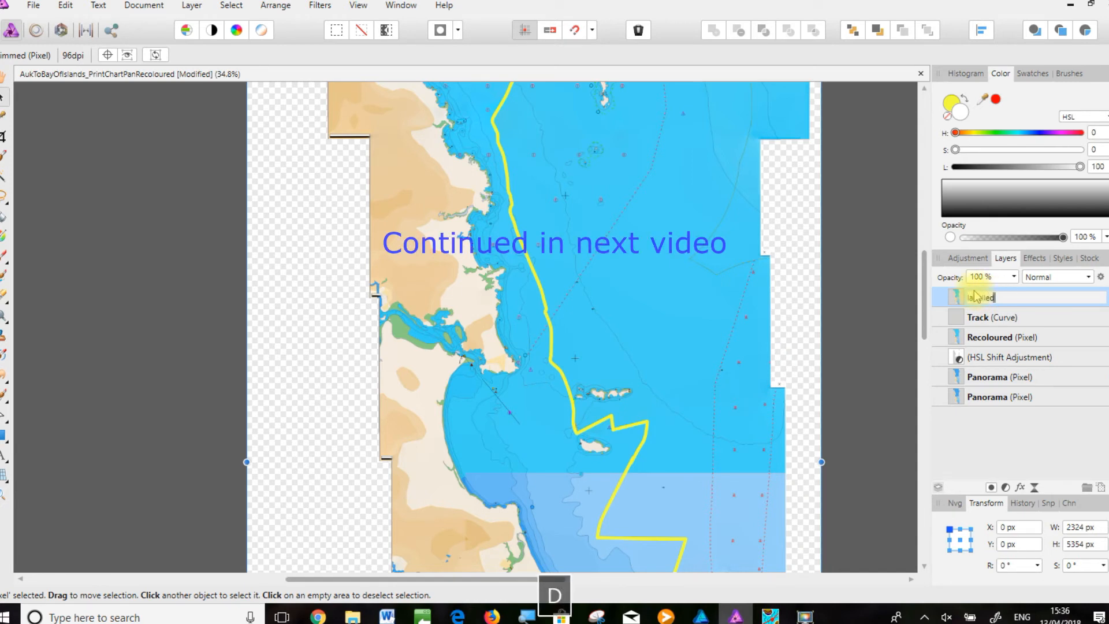
key(Return)
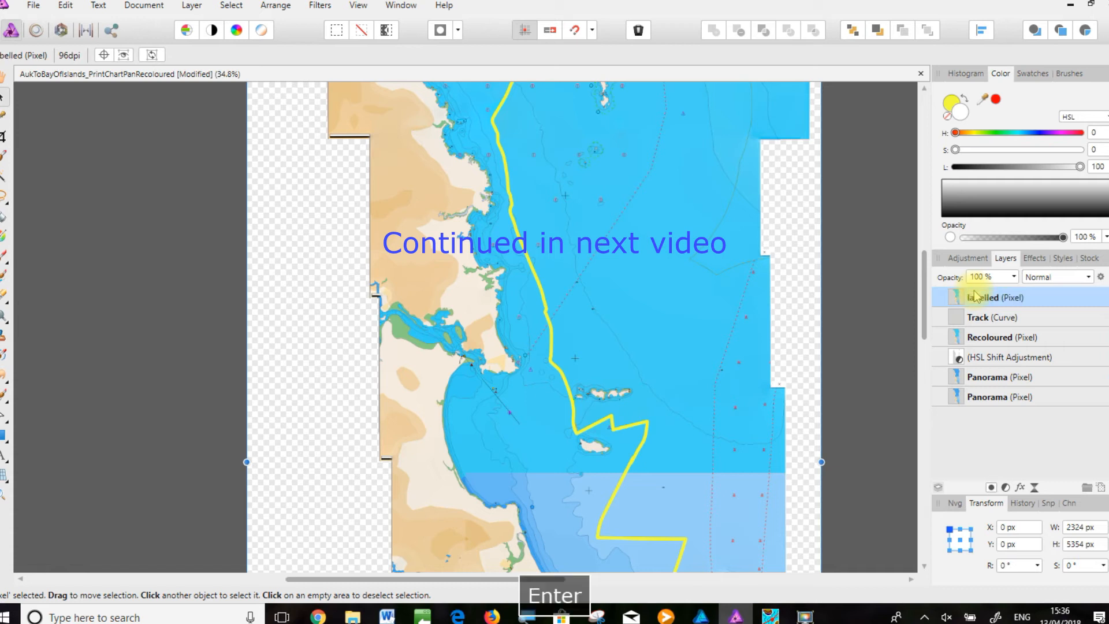